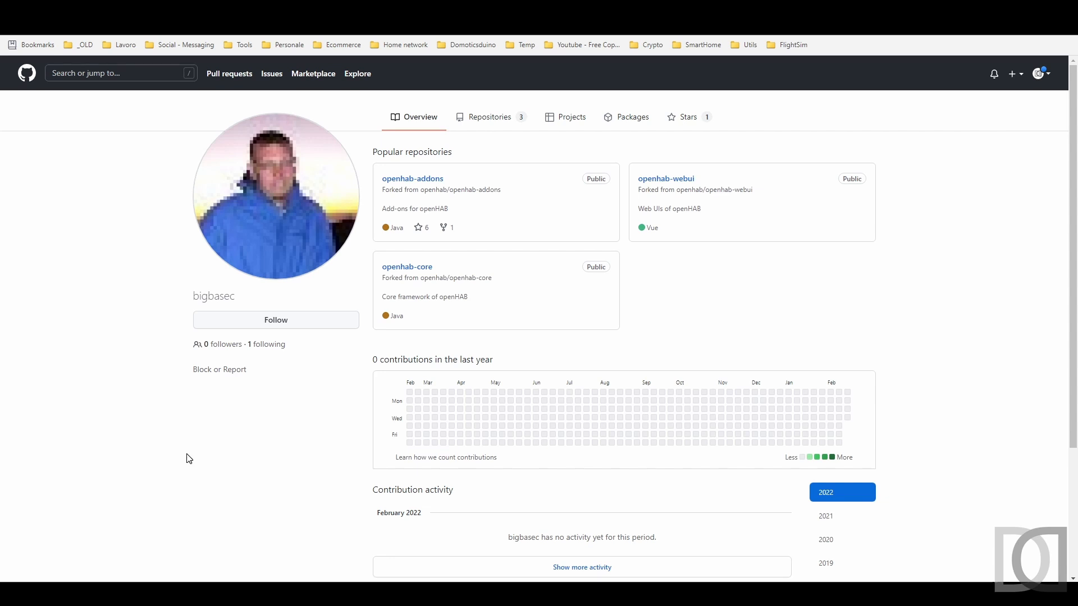
Open the openhab-addons repository and go through its releases to the OH3 Speedtest v0.5 release.
left_click(418, 179)
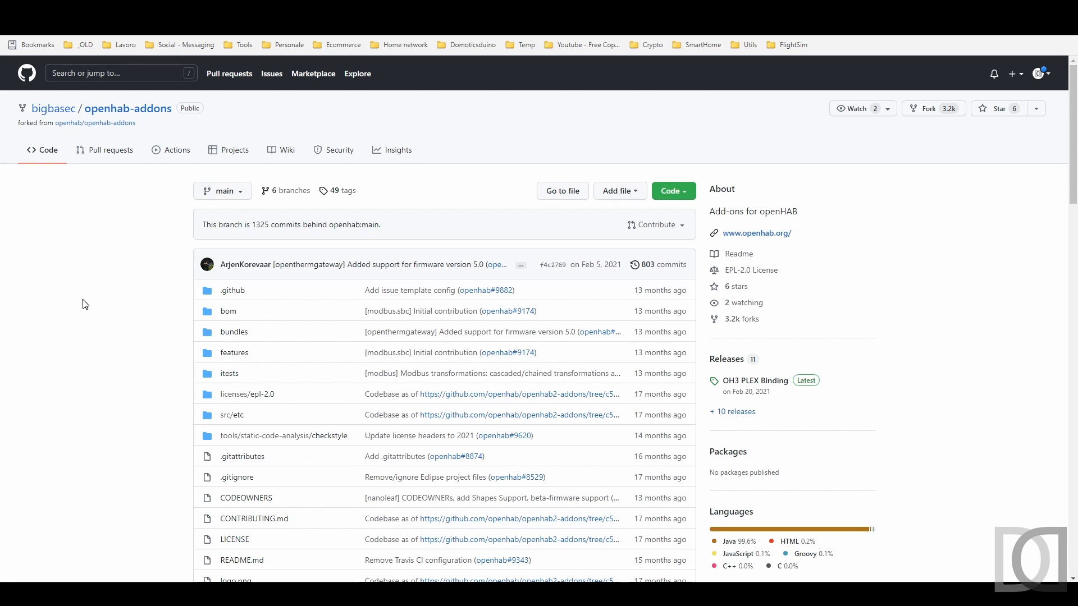
left_click(345, 199)
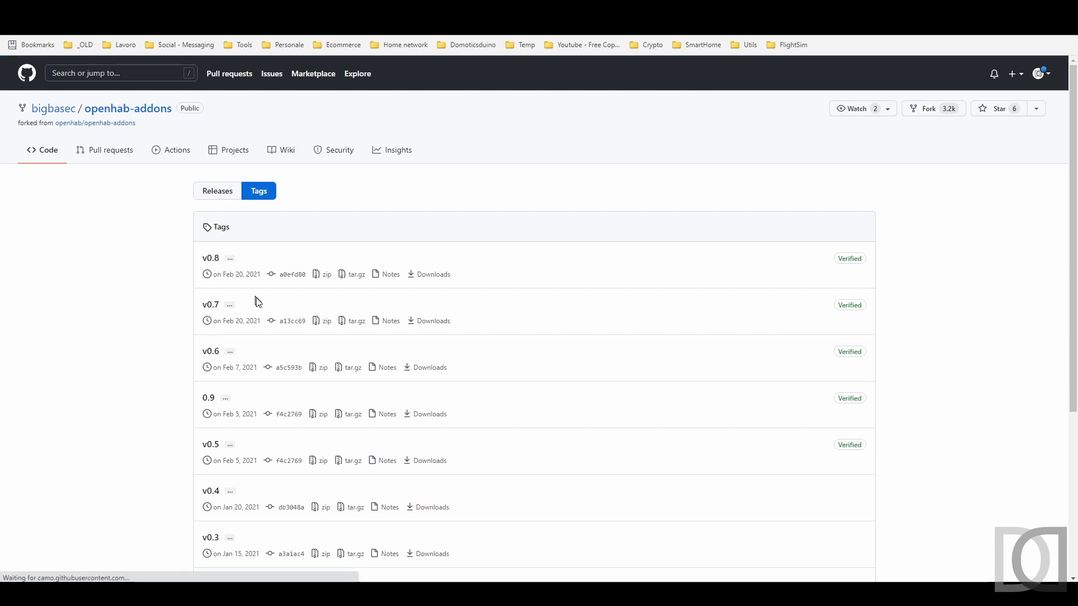
key("alt+Left")
scroll(371, 314, "down", 8)
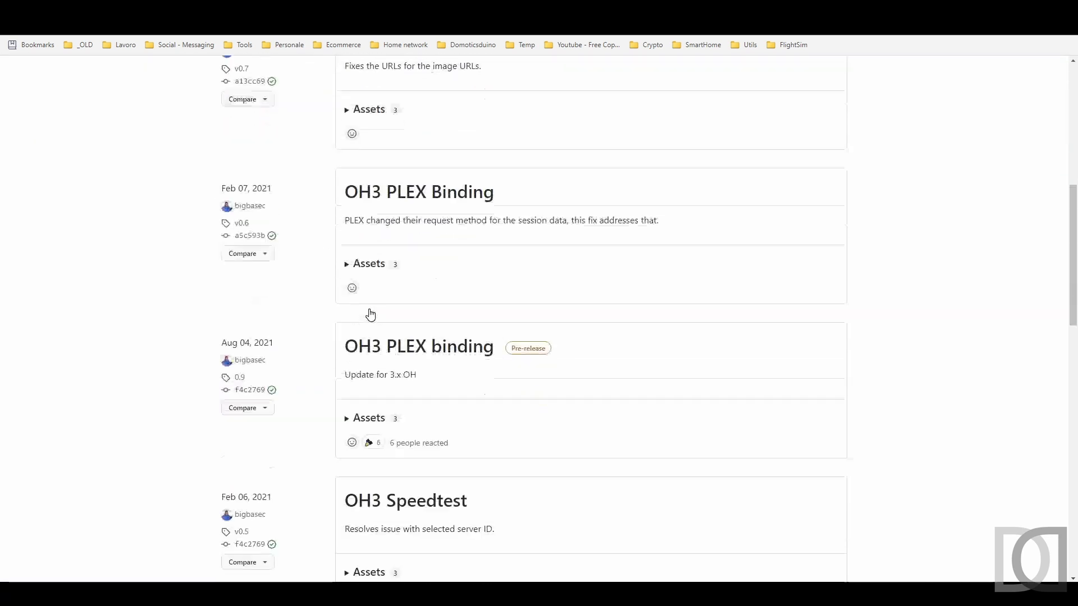
scroll(370, 315, "down", 5)
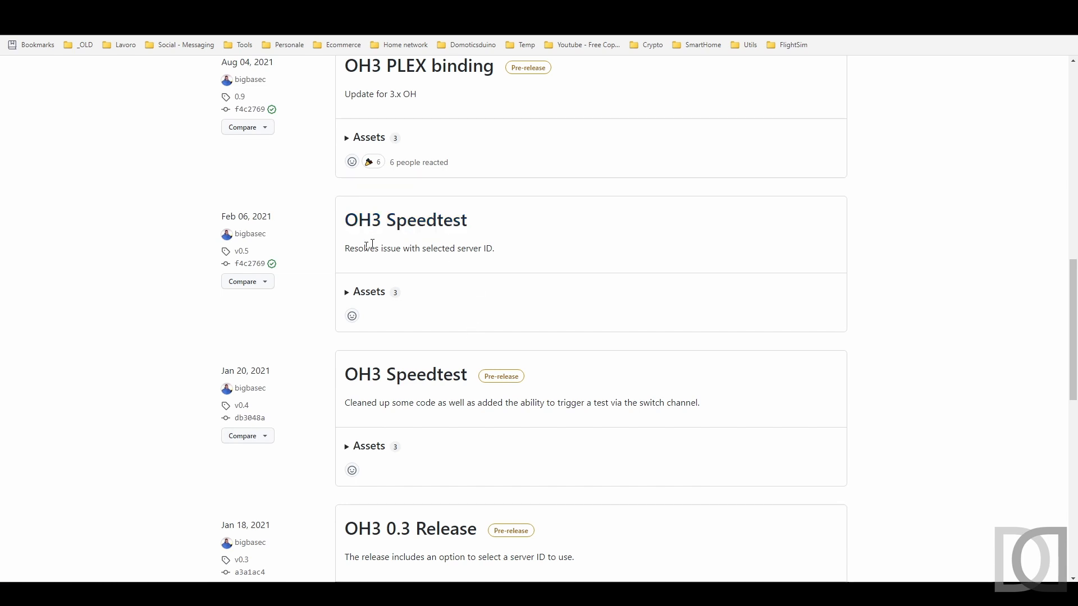
Copy the download link of org.openhab.binding.speedtest-3.1.0-SNAPSHOT.jar from the assets of the OH3 Speedtest v0.5 release.
left_click(345, 292)
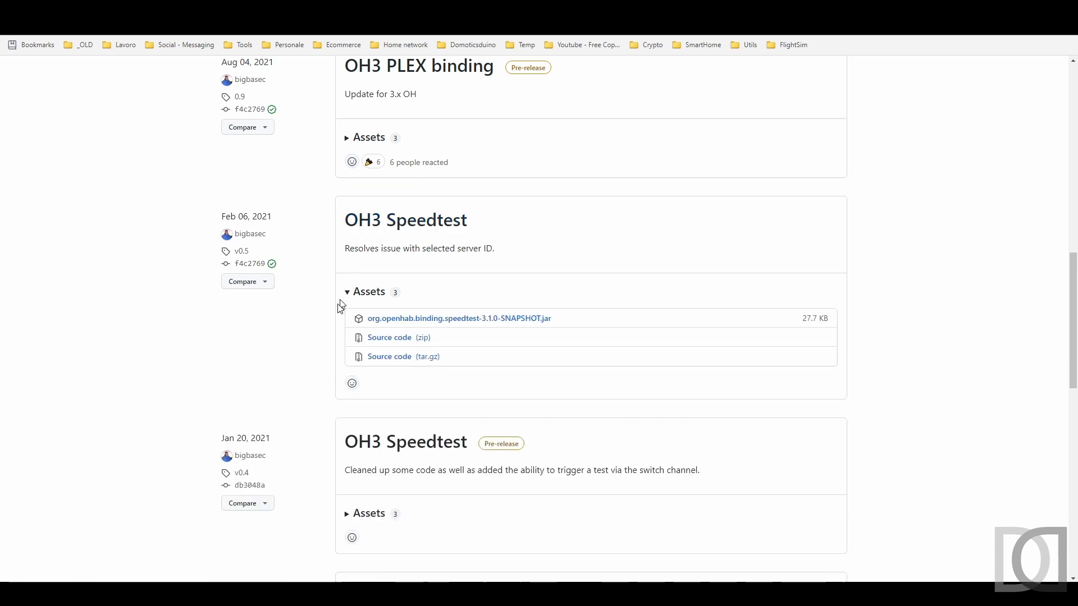
right_click(472, 322)
left_click(505, 397)
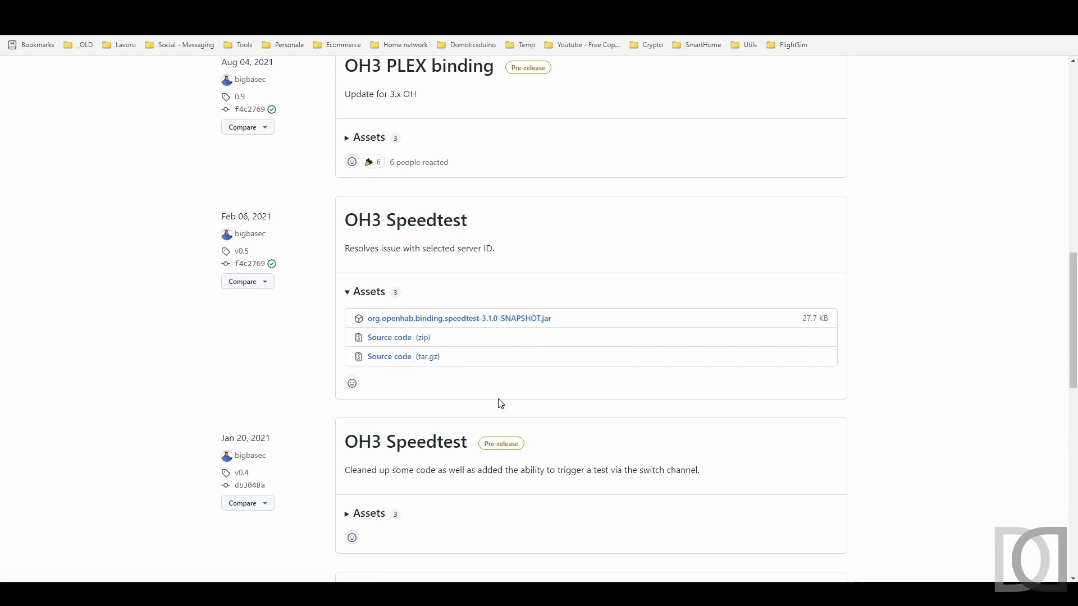
Switch to the PuTTY terminal, download the copied speedtest binding jar with wget, and list the home directory with ll.
left_click(314, 594)
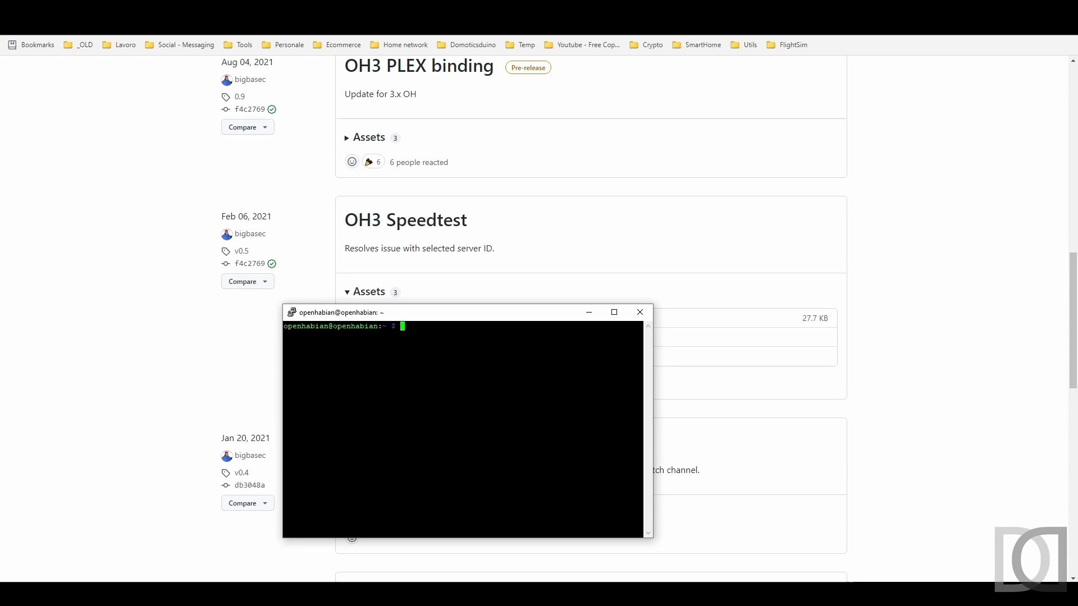
type("wget")
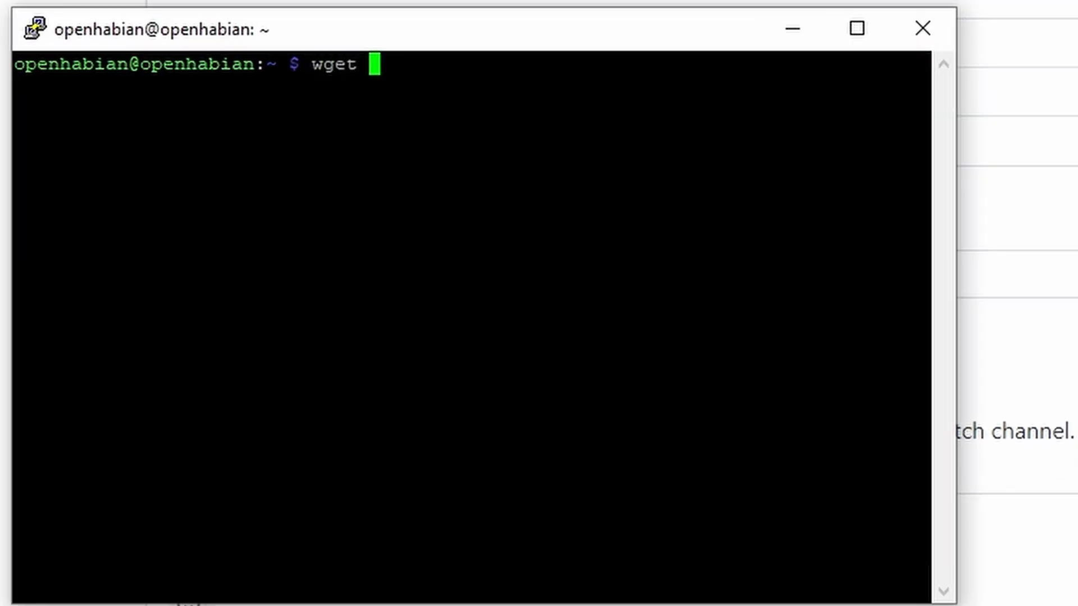
type("https://github.com/bigbasec/openhab-addons/releases/download/v0.5/org.openhab.binding.speedtest-3.1.0-SNAPSHOT.jar")
key("Return")
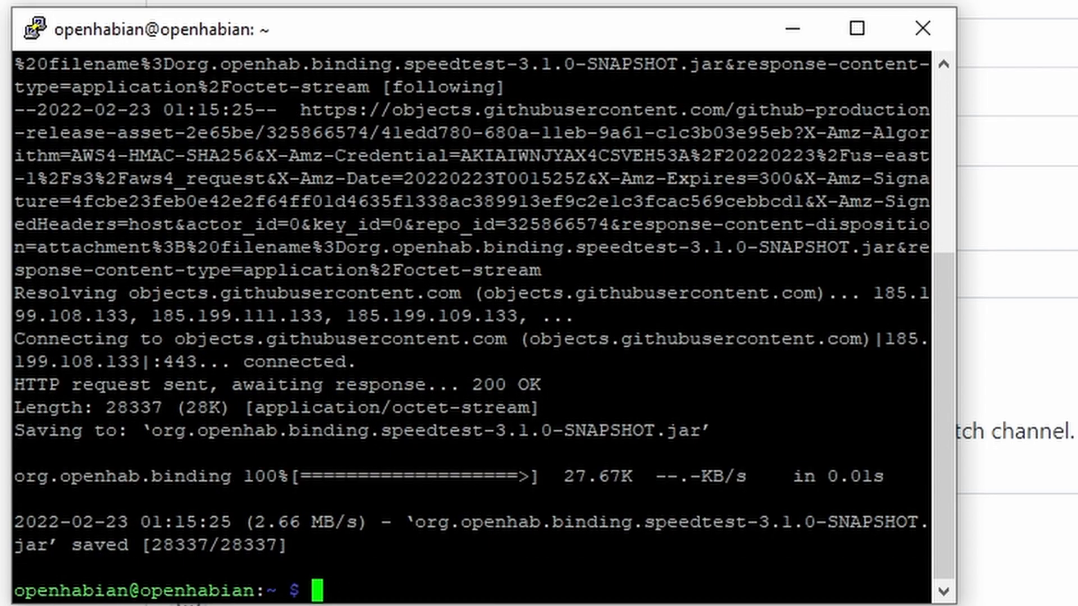
type("ll")
key("Return")
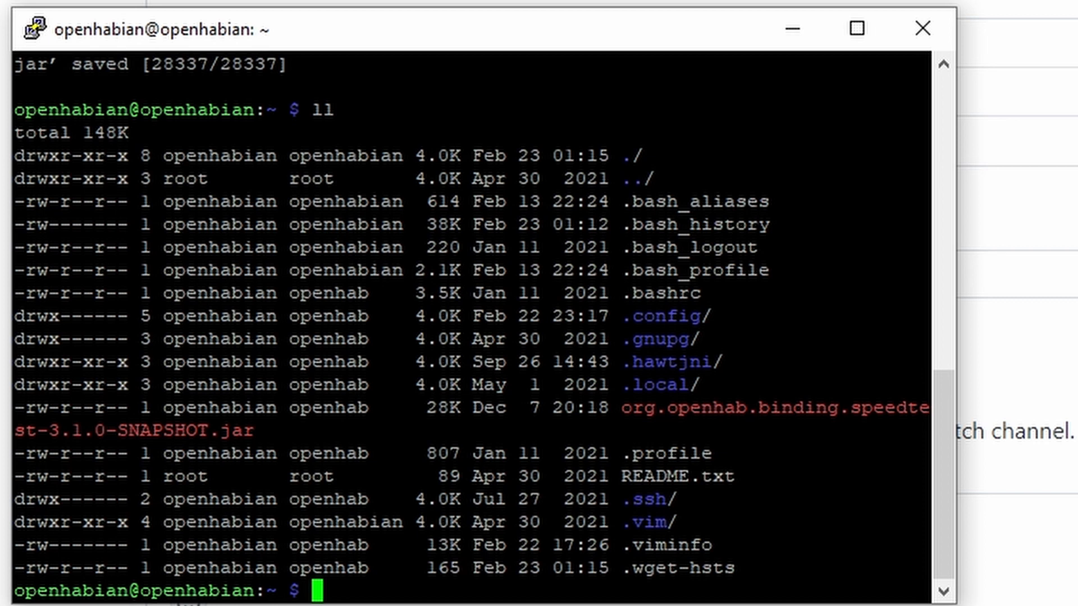
Move org.openhab.binding.speedtest-3.1.0-SNAPSHOT.jar to /usr/share/openhab/addons/ with mv.
type("mv ")
type("o")
key("Tab")
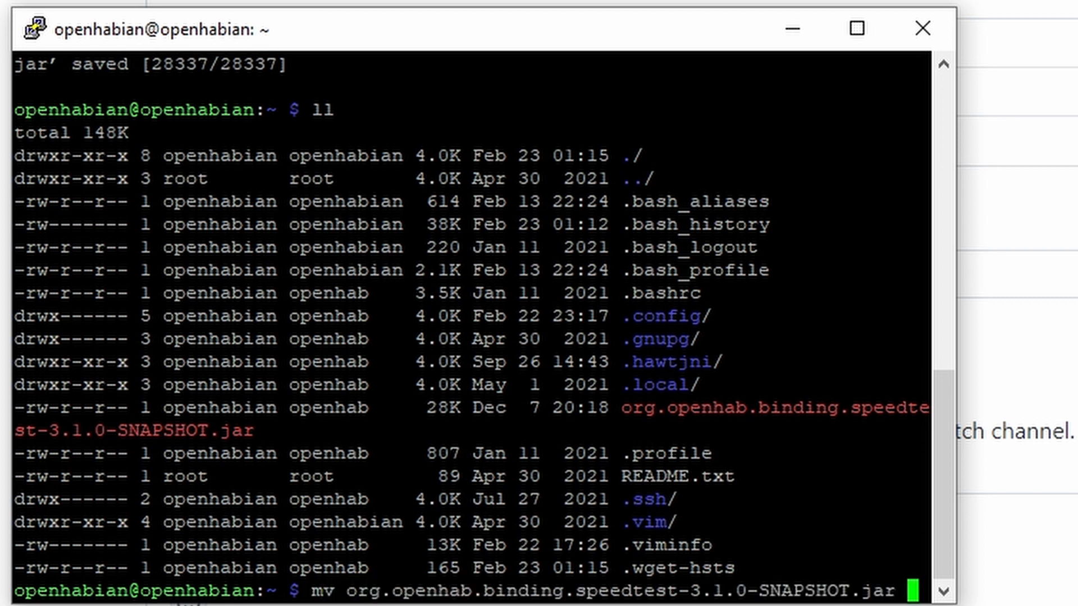
type("/")
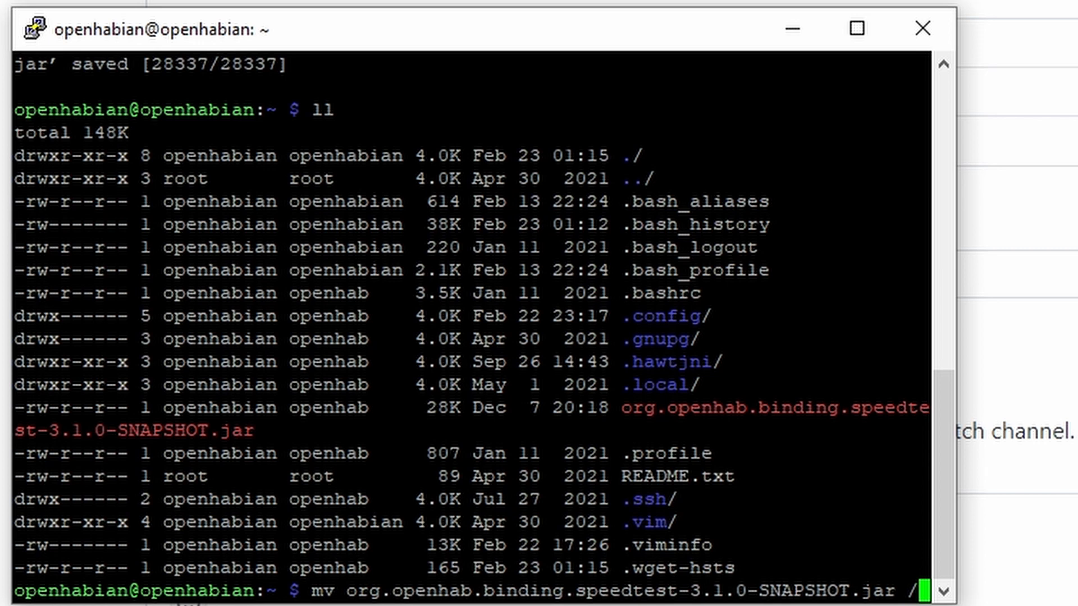
type("usr/sha")
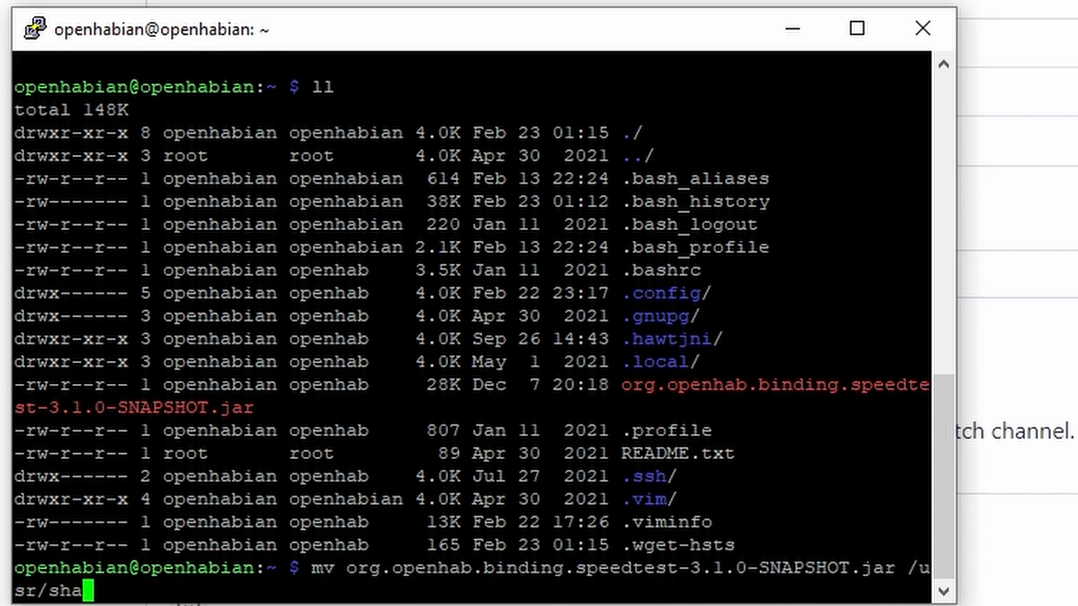
key("Tab")
type("openh")
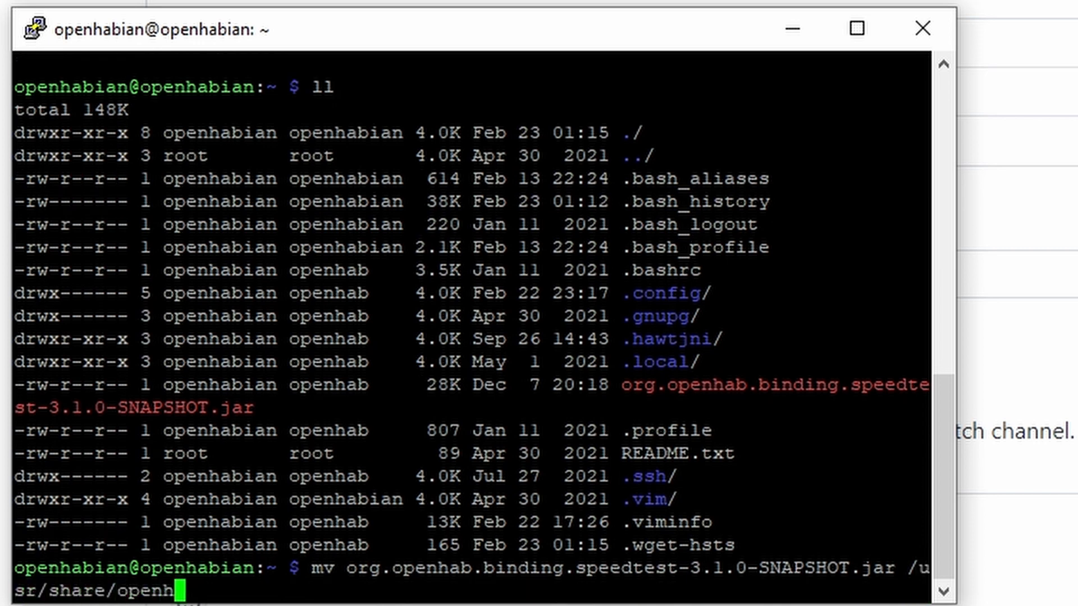
key("Tab")
type("ad")
key("Tab")
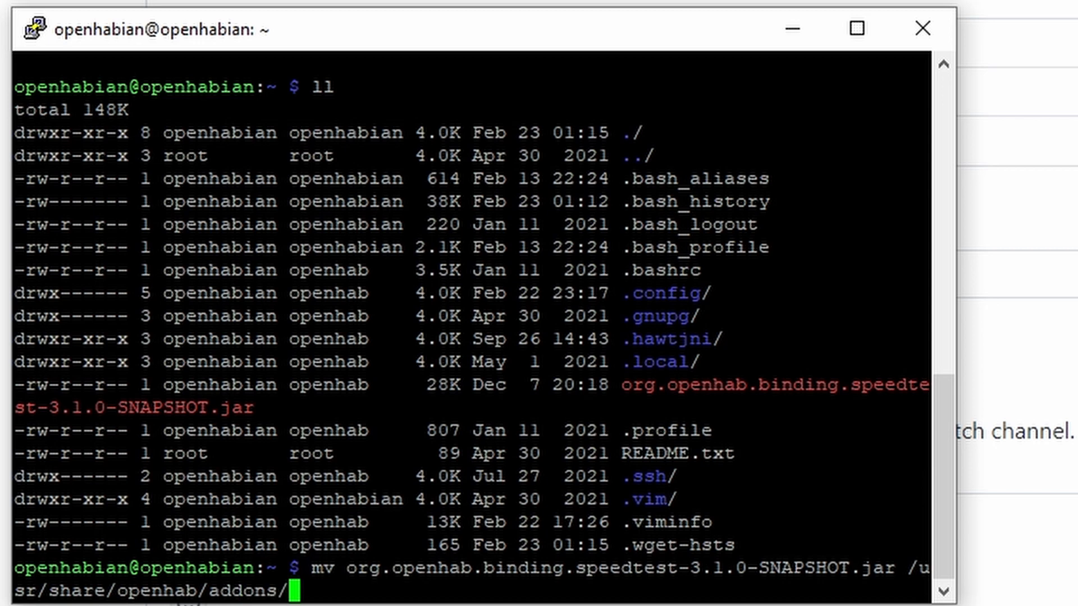
key("Return")
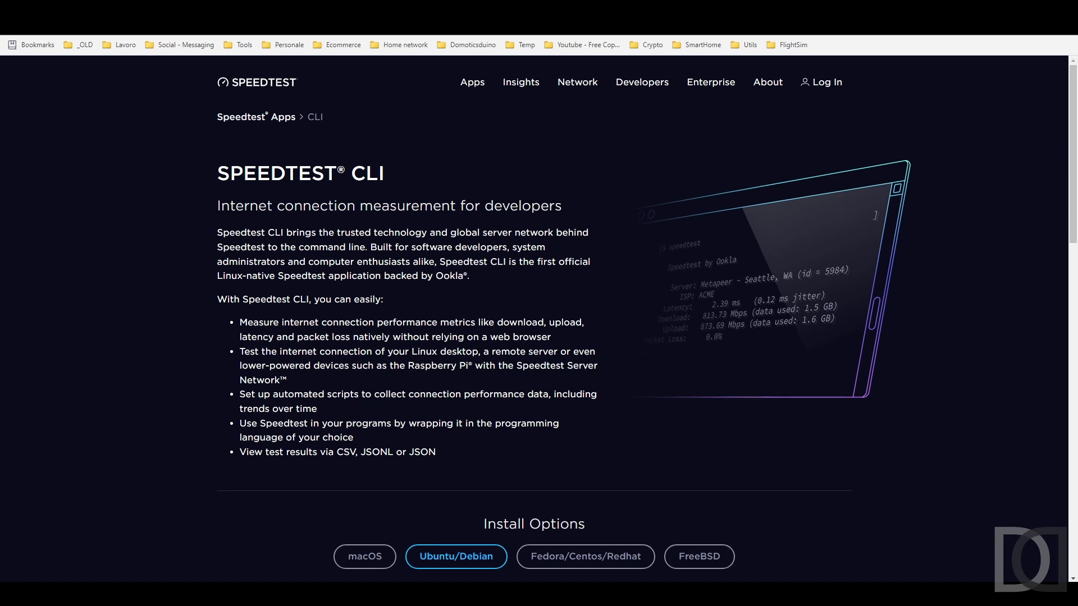
Copy the link address of the Linux armhf download on the Speedtest CLI page.
scroll(334, 251, "down", 10)
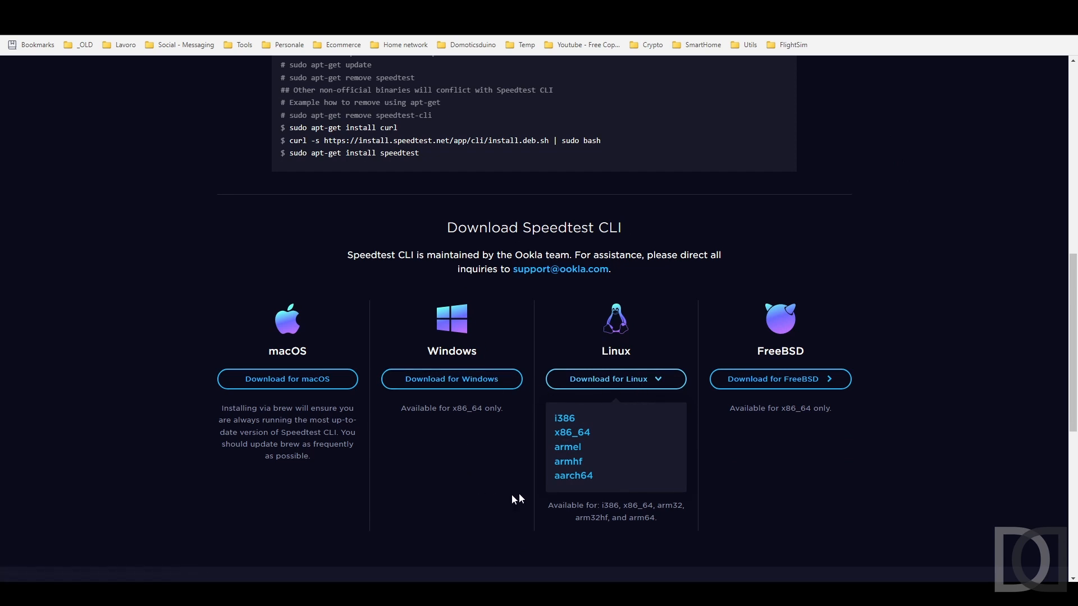
right_click(578, 463)
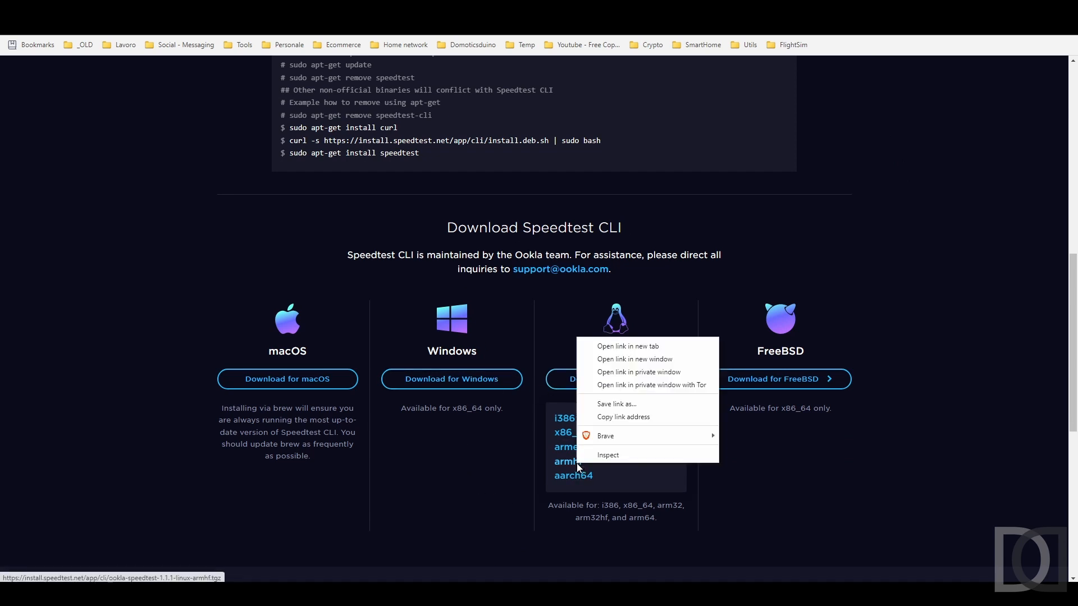
left_click(616, 415)
Switch to the PuTTY terminal and download ookla-speedtest-1.1.1-linux-armhf.tgz with wget using the copied link.
key("alt+Tab")
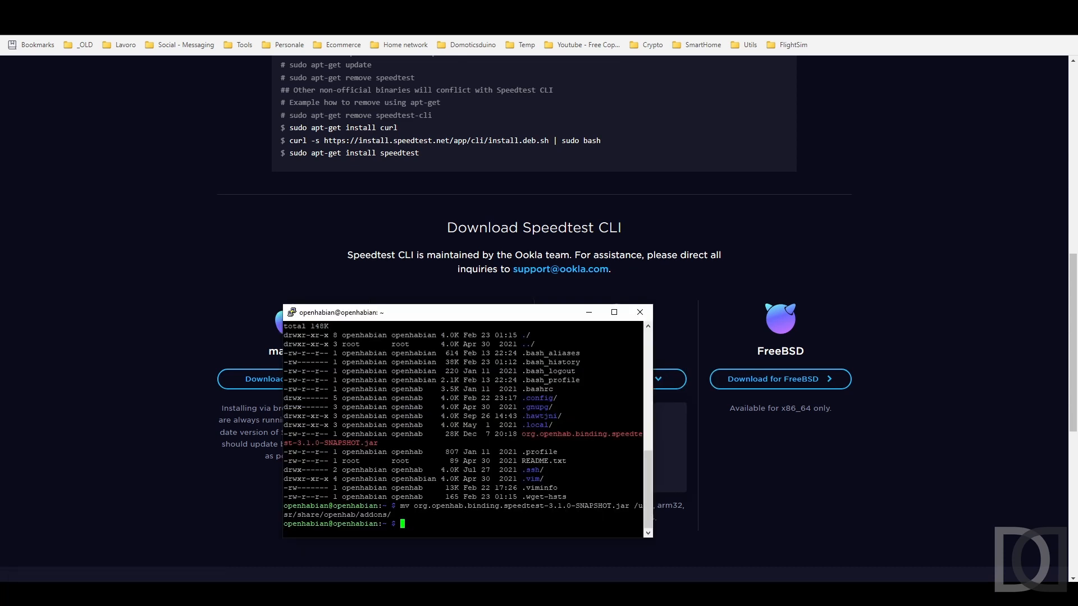
type("wget")
key("shift+Insert")
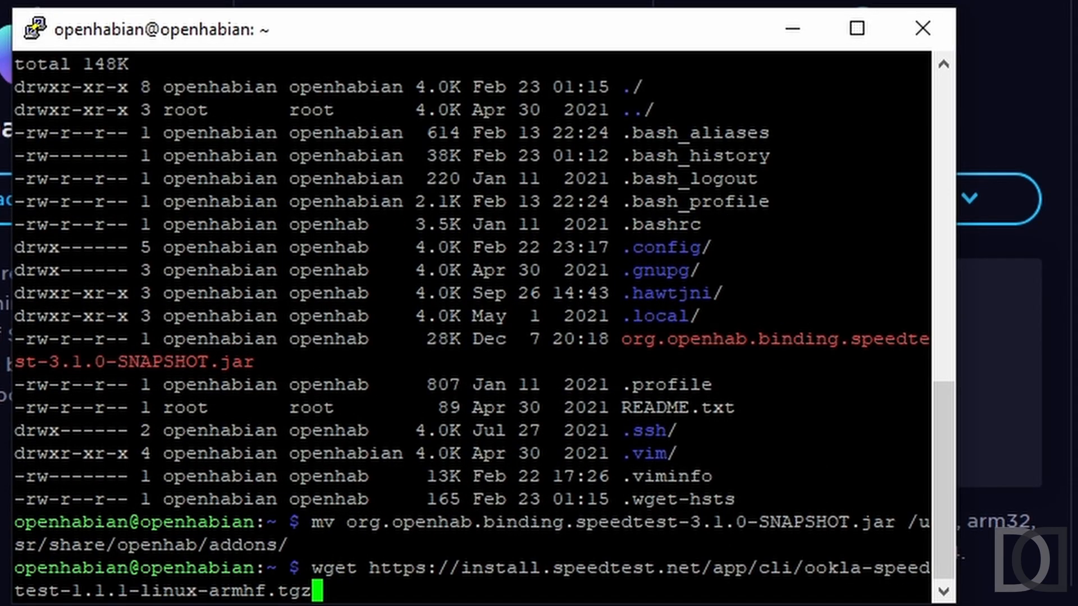
key("Return")
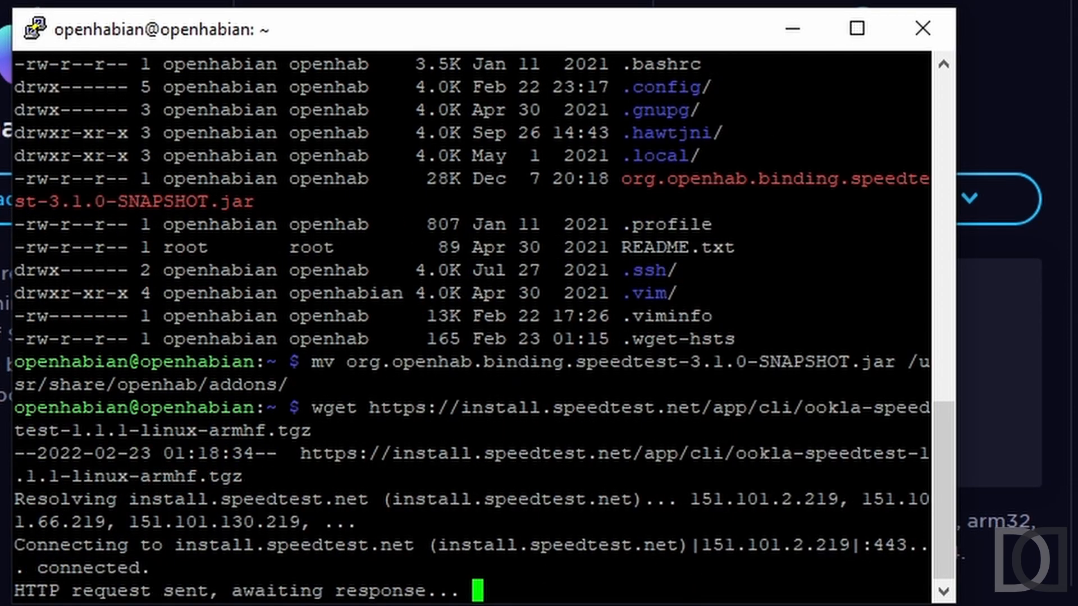
Create a _temp directory in the home folder and move ookla-speedtest-1.1.1-linux-armhf.tgz into it.
type("mkdir ")
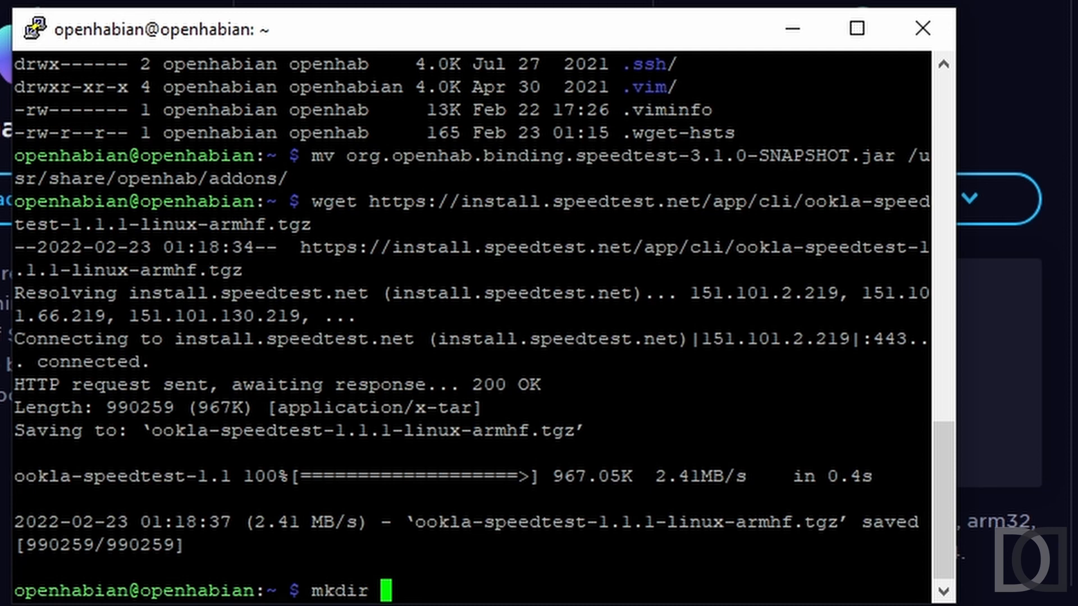
type("_temp")
key("Return")
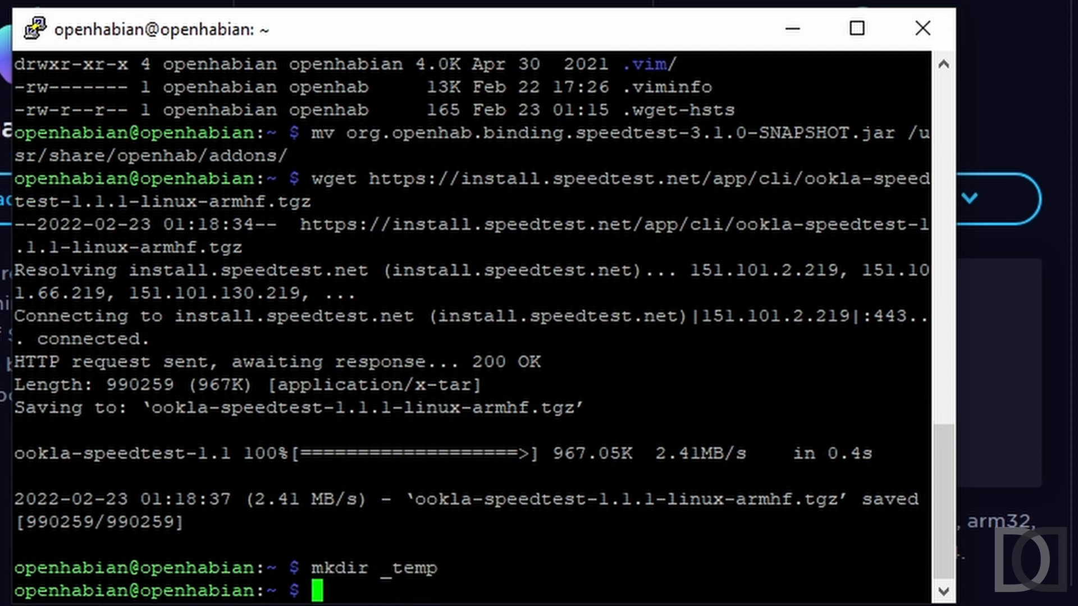
type("mv o")
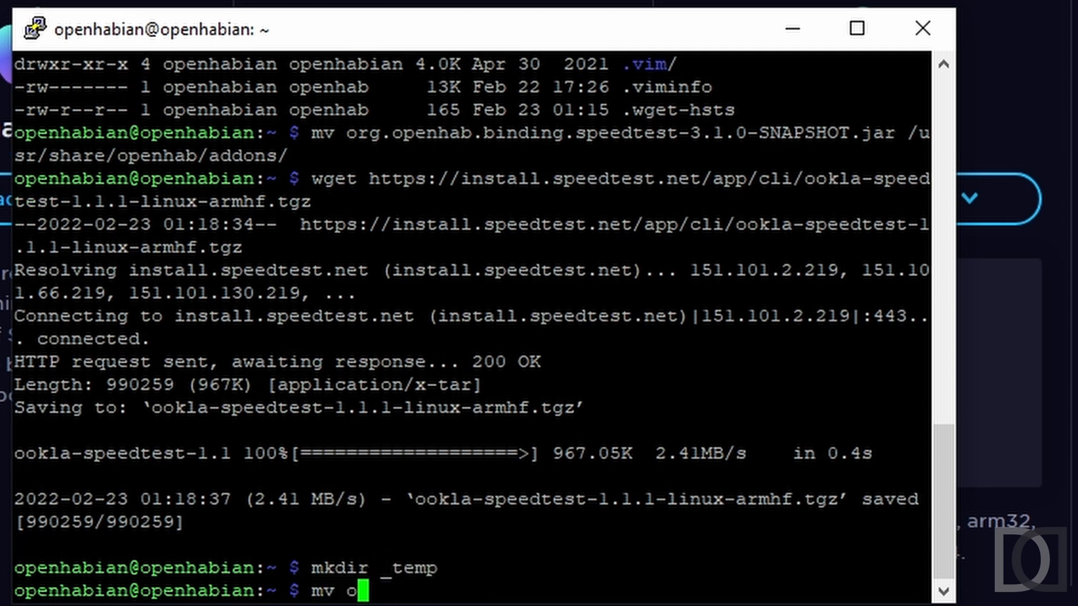
key("Tab")
type("_te")
key("Tab")
key("Return")
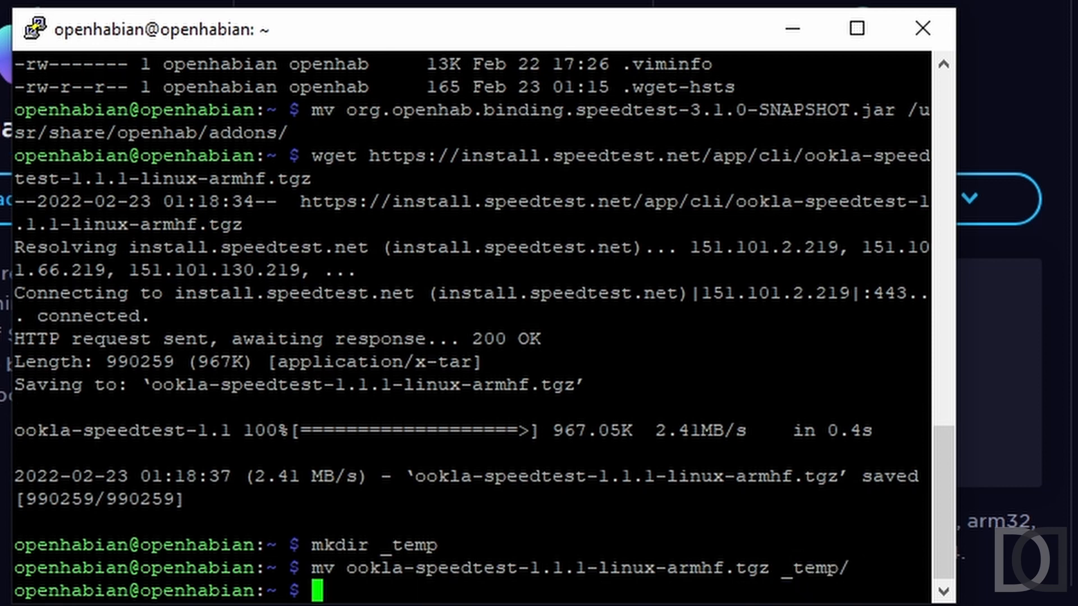
Change into the _temp directory and extract ookla-speedtest-1.1.1-linux-armhf.tgz with tar xvfz.
type("cd _te")
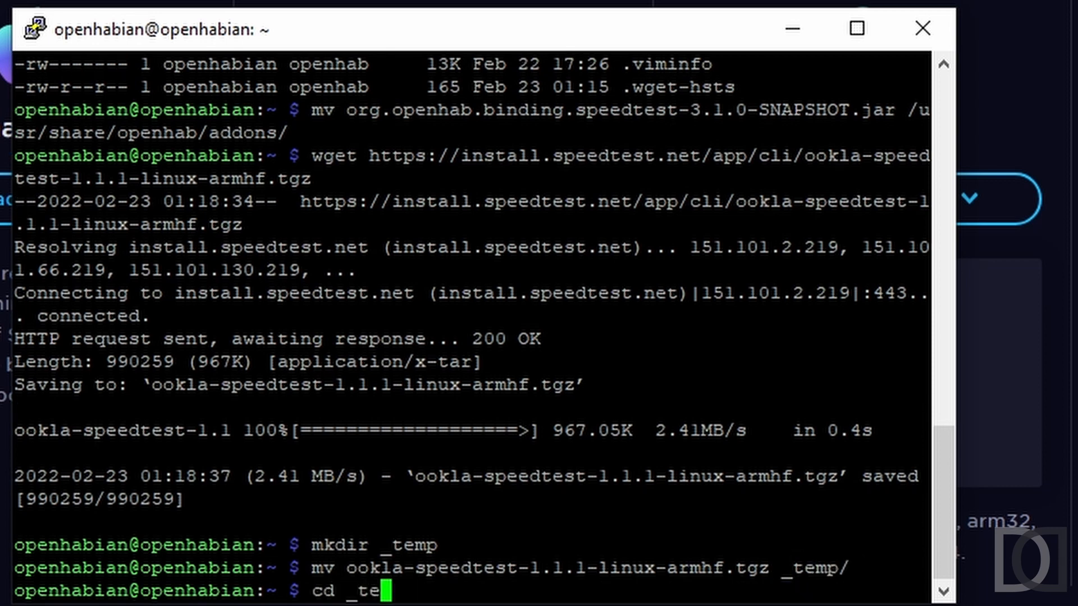
key("Tab")
key("Return")
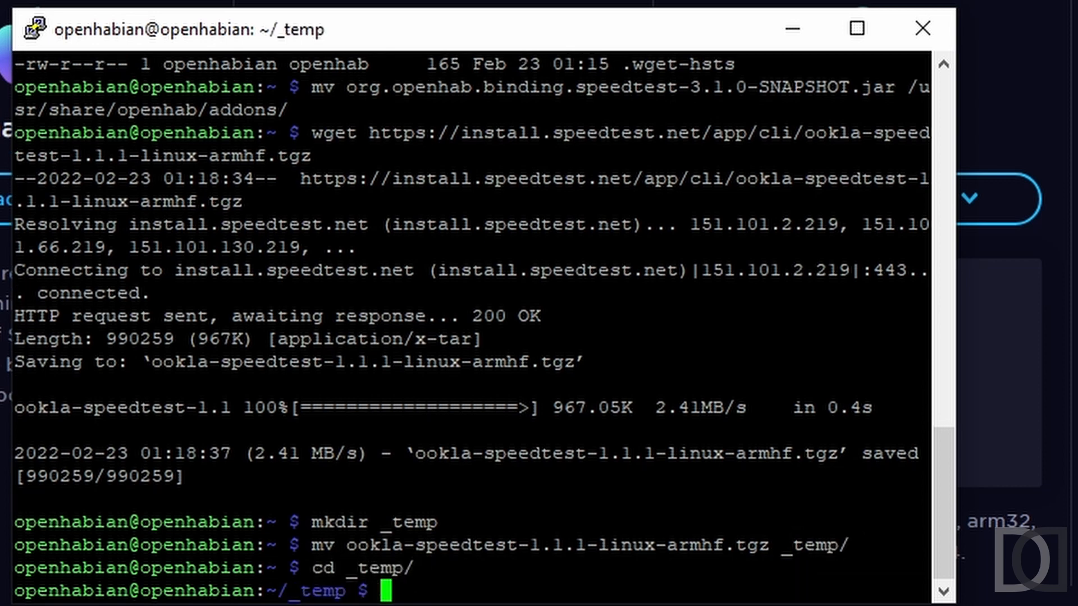
type("tar ")
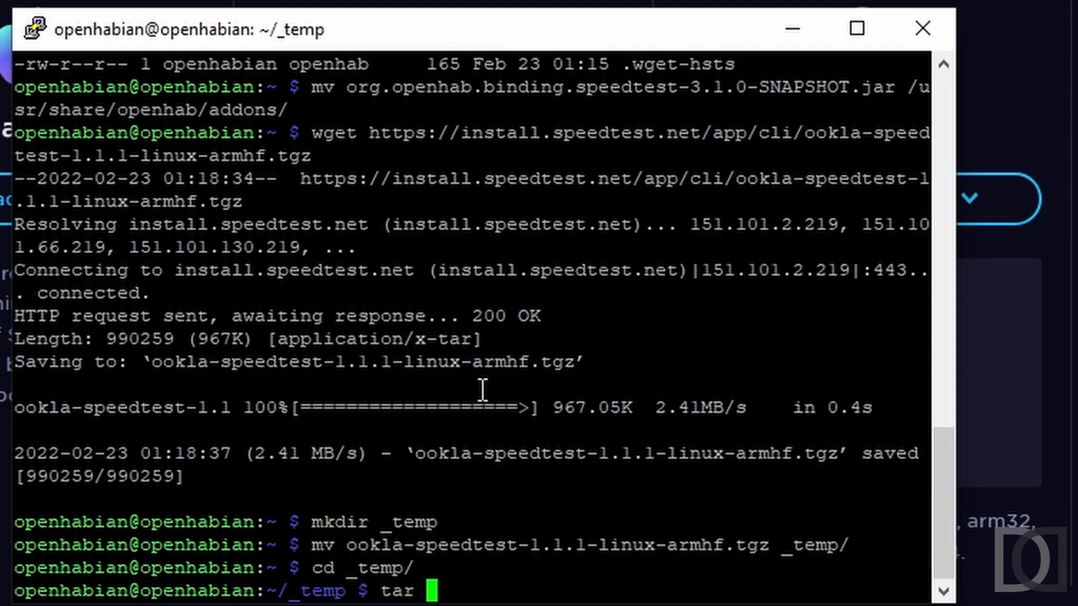
type("xvfz")
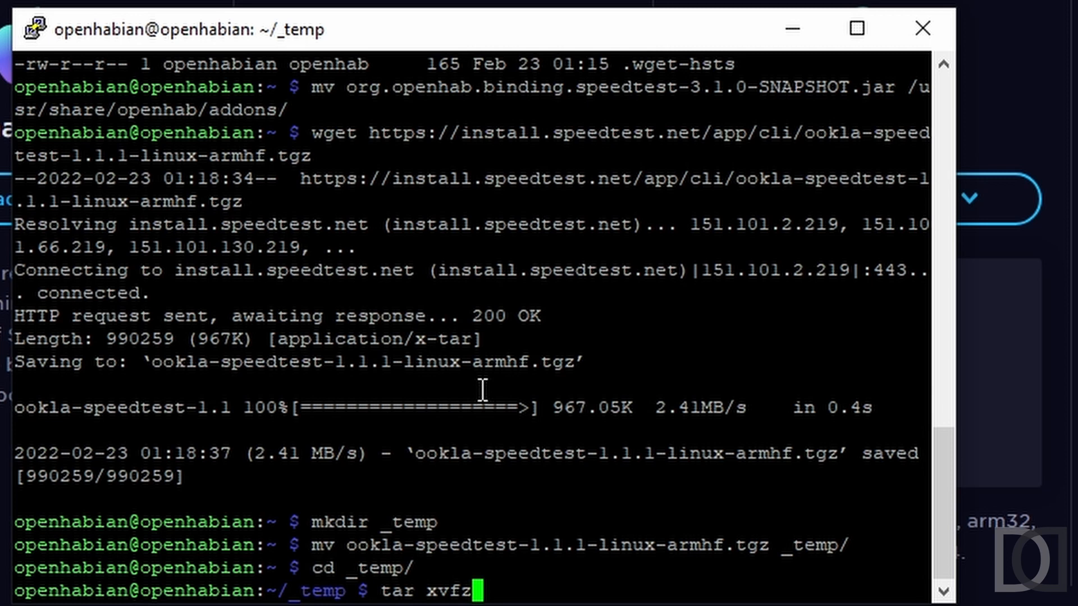
type(" o")
key("Tab")
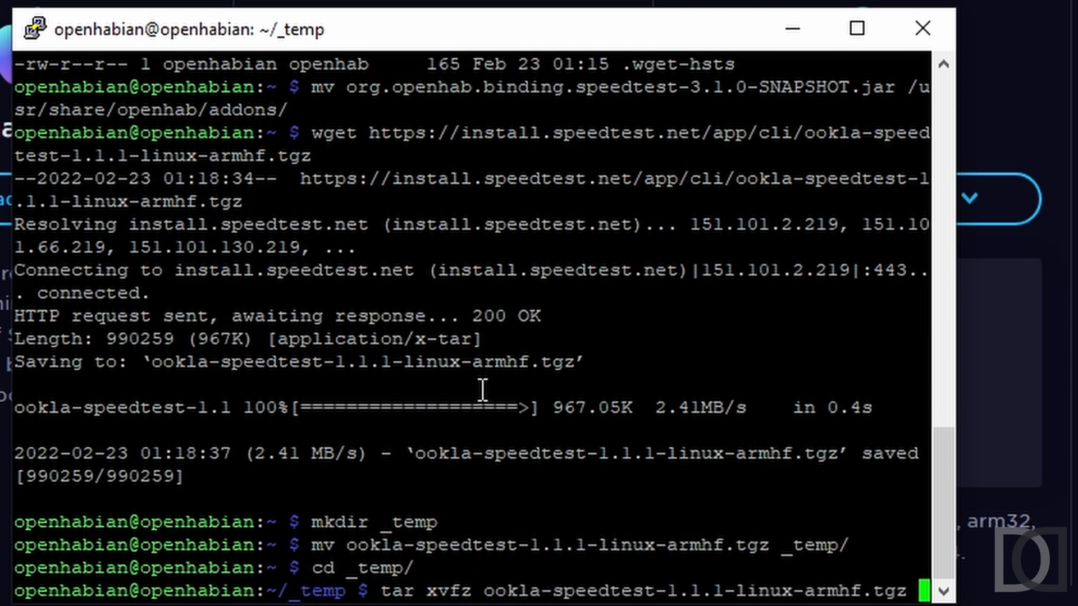
key("Return")
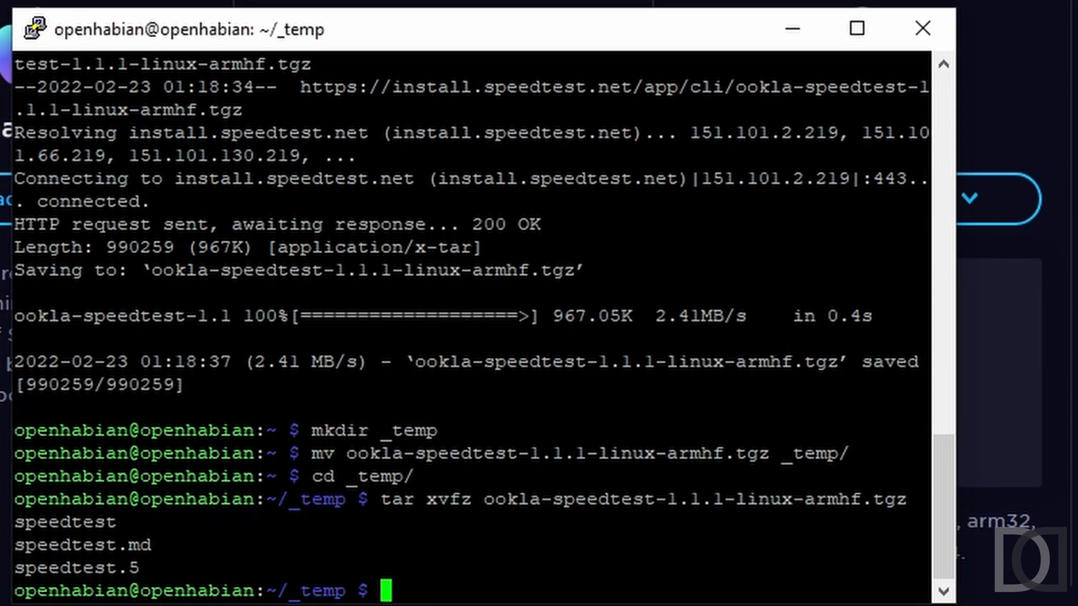
Try to move the extracted speedtest file to /usr/bin/ with mv as the regular user.
type("mv ")
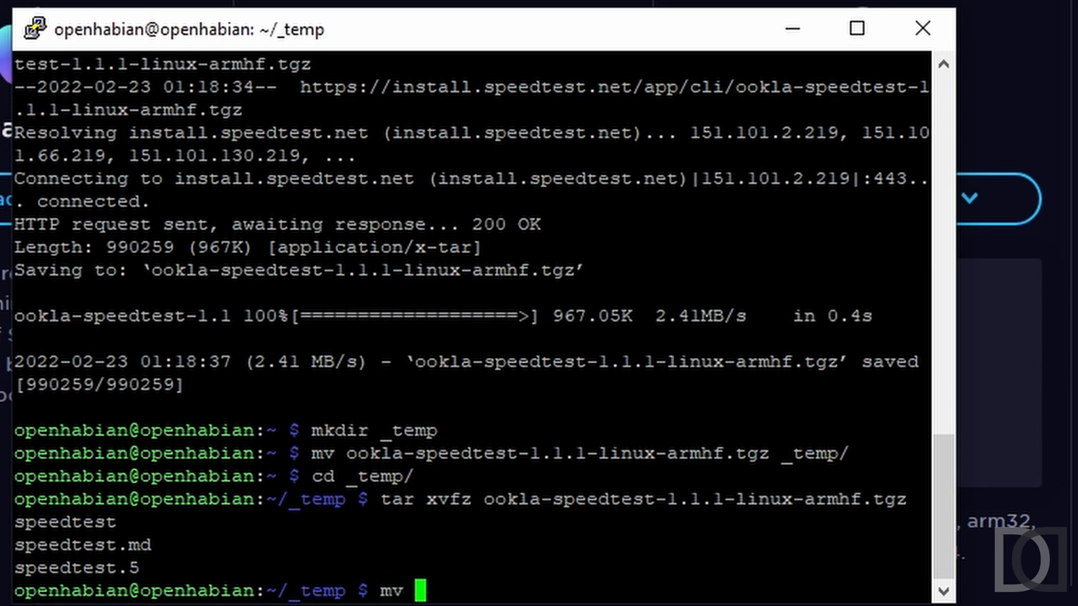
type("/usr/b")
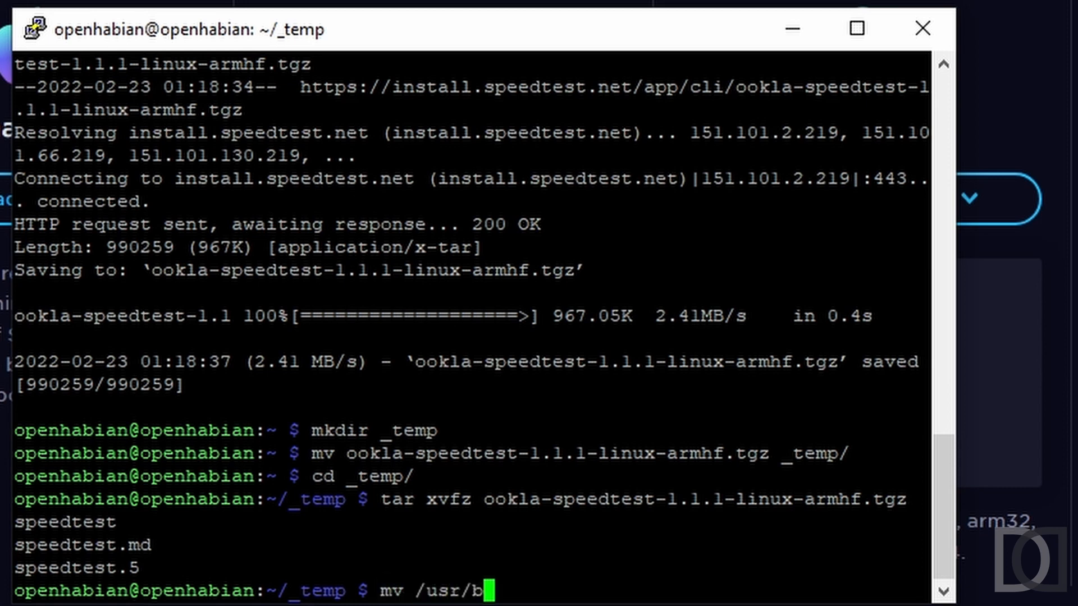
type("in/")
key("Left")
key("Left")
key("Left")
key("Left")
key("Left")
key("Left")
key("Left")
key("Left")
key("Left")
key("Left")
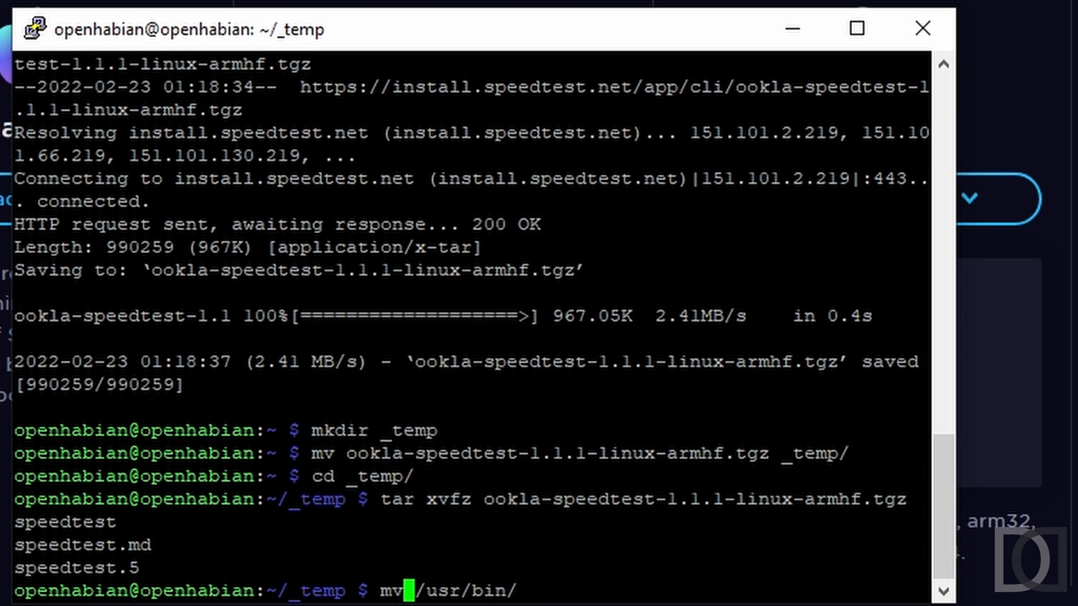
key("Right")
type("speedtest")
key("End")
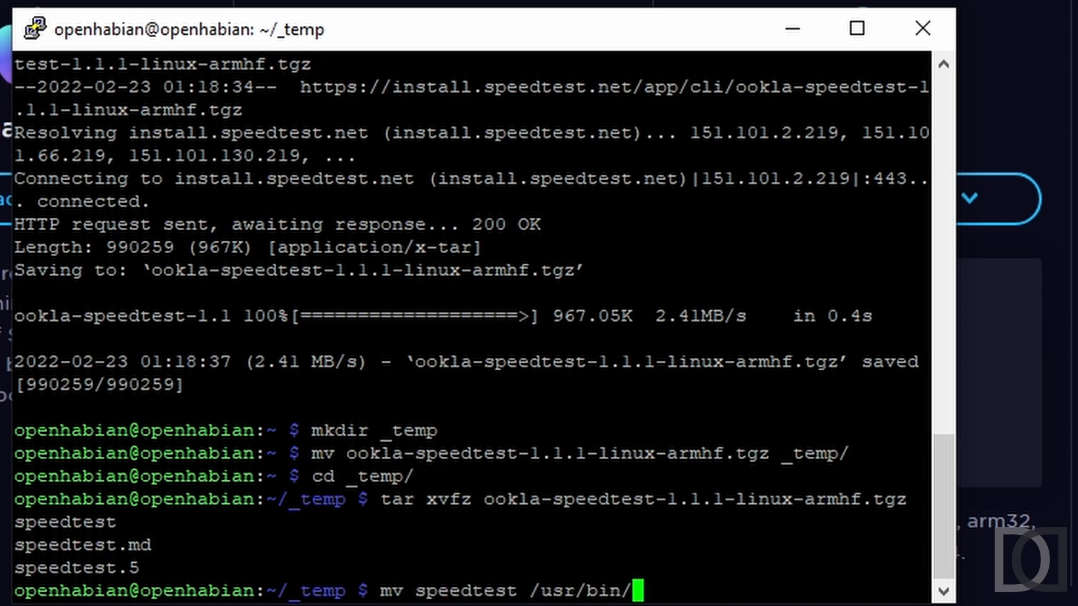
key("Return")
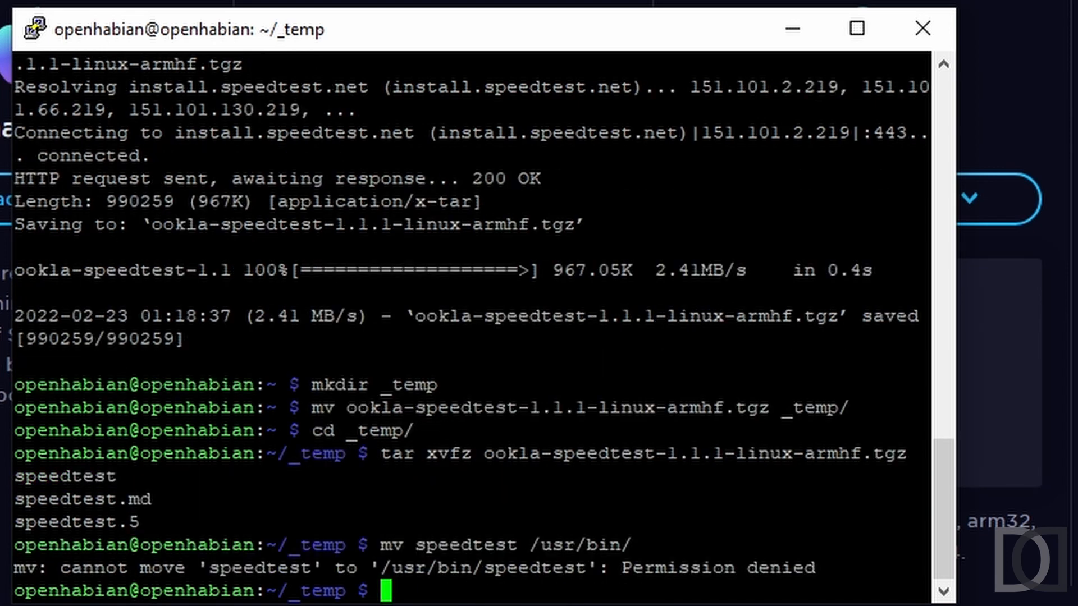
Move the speedtest file to /usr/bin/ with sudo mv, entering the account password at the sudo prompt.
key("Up")
key("Home")
type("sudo")
key("Return")
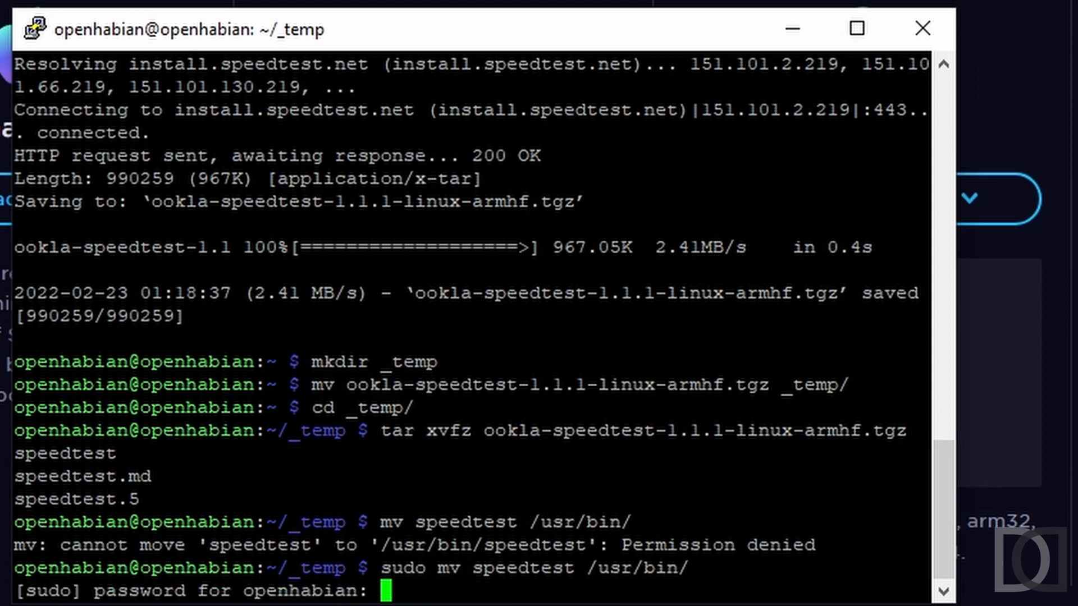
key("Return")
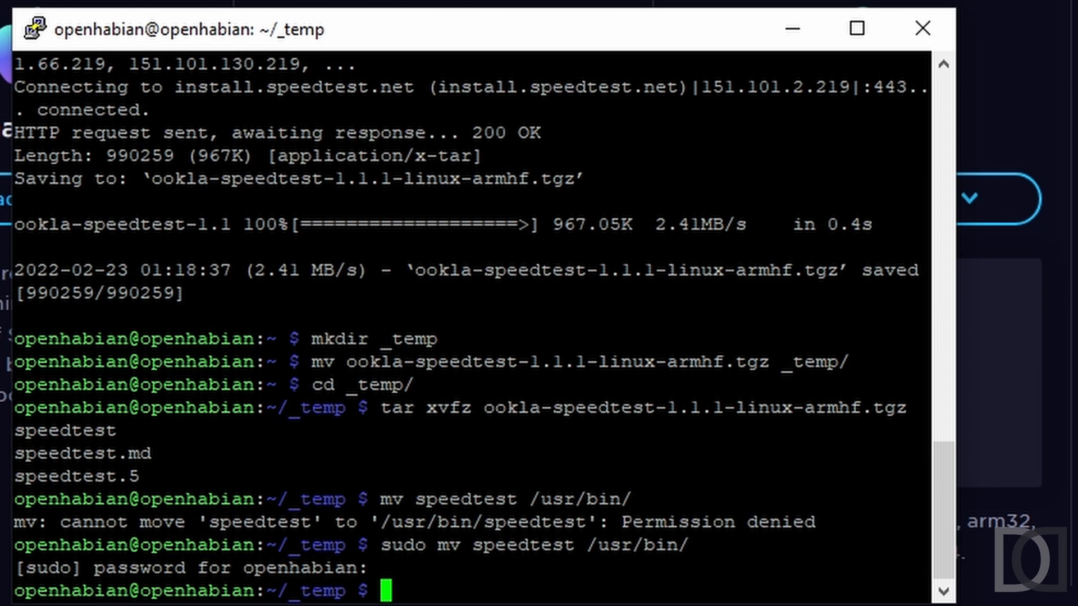
Test the installed command by running speedtest as the current user and as the openhab user through sudo -u.
type("speedtest")
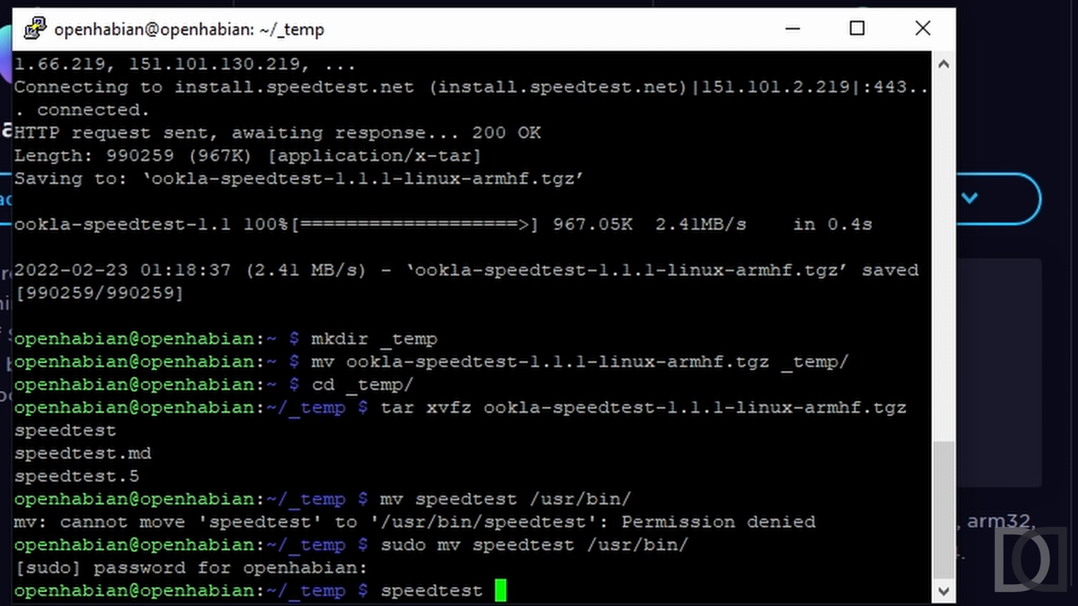
key("Return")
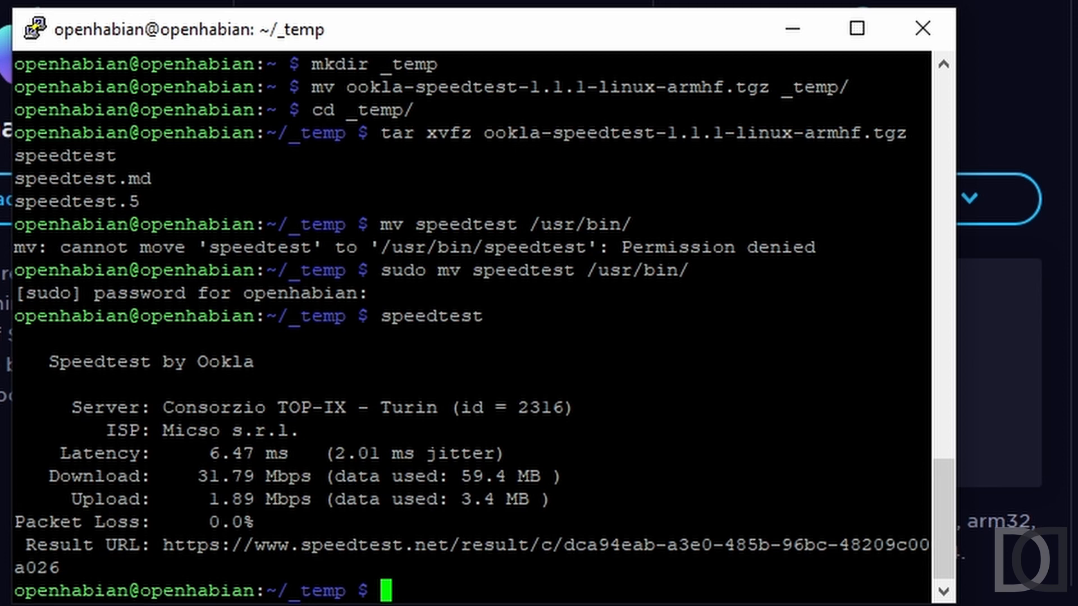
type("sudo ")
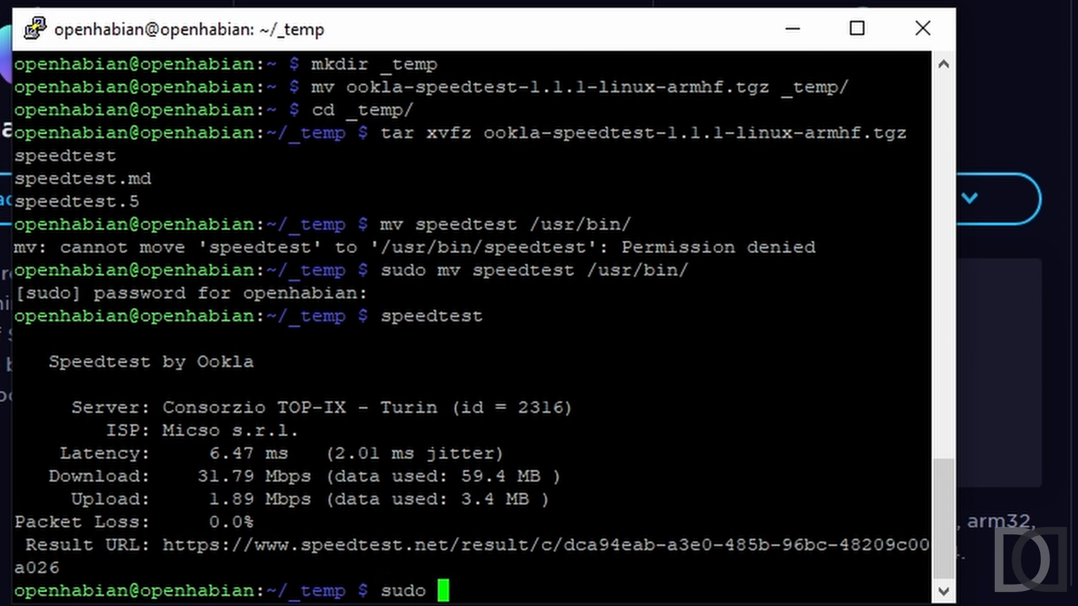
type("-u o")
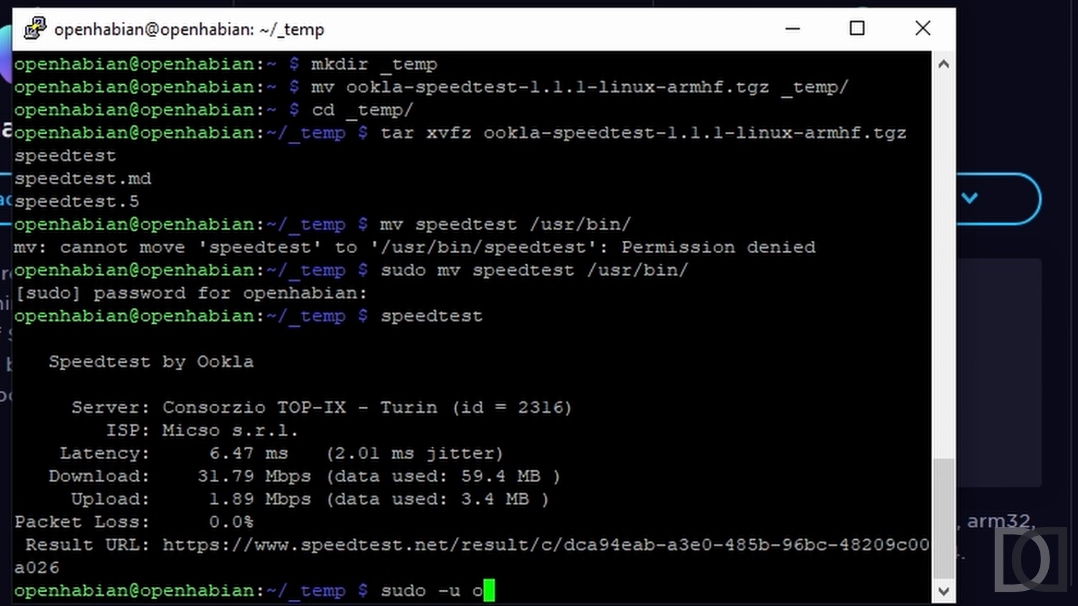
type("penhab speedtest")
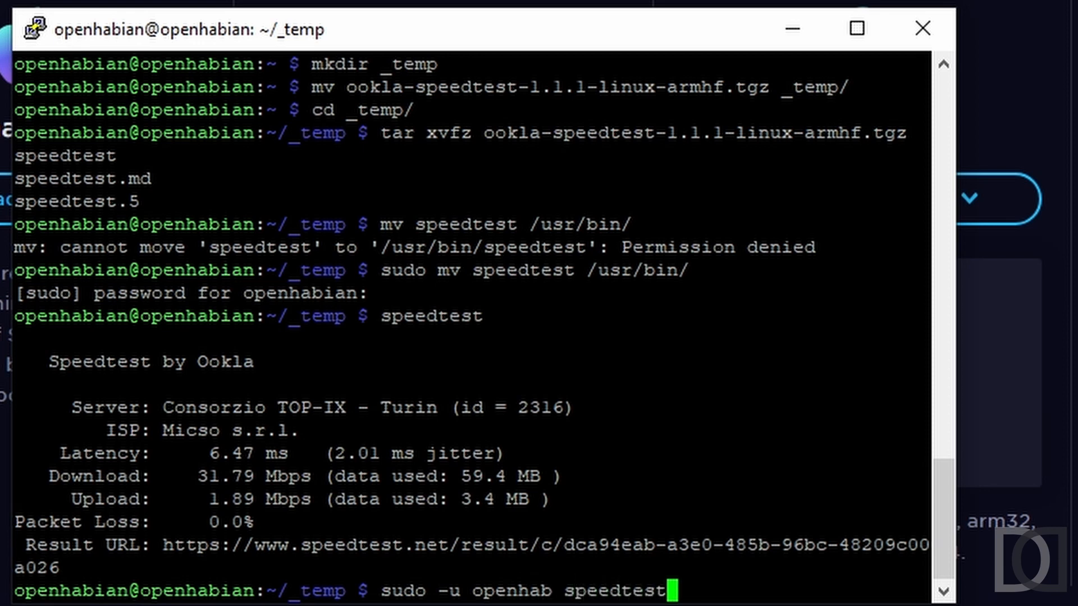
key("Return")
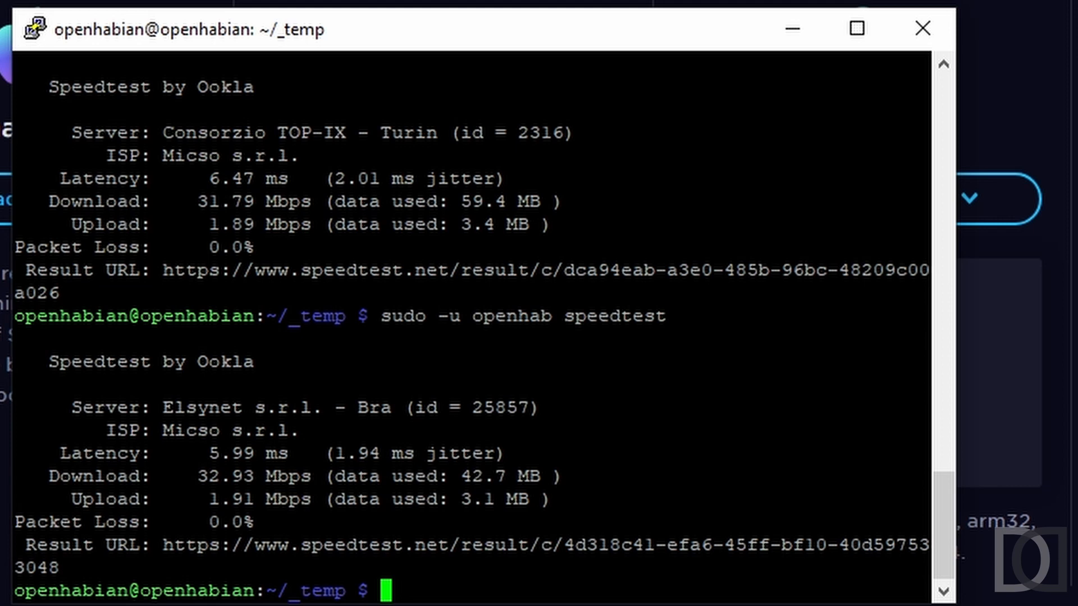
Restart the openhab service with sudo systemctl.
type("sudo systemc")
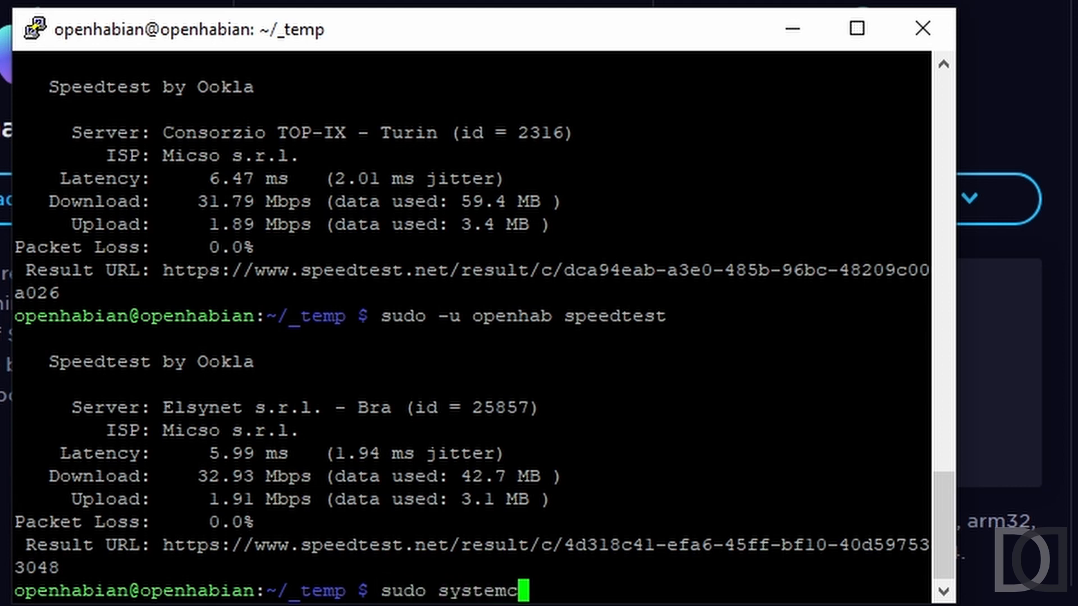
type("tl restart ")
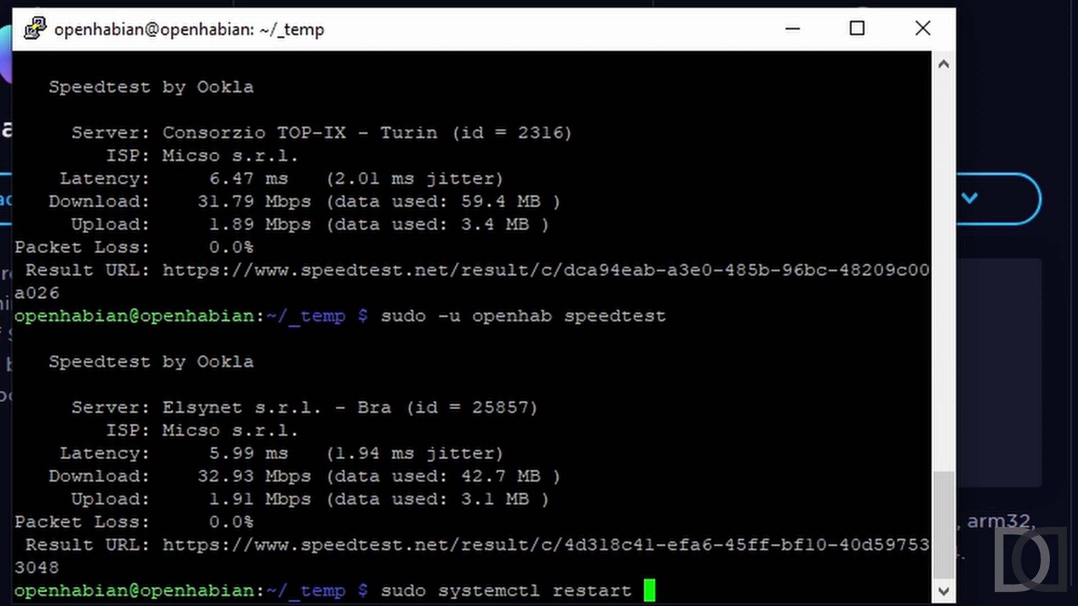
type("openhab")
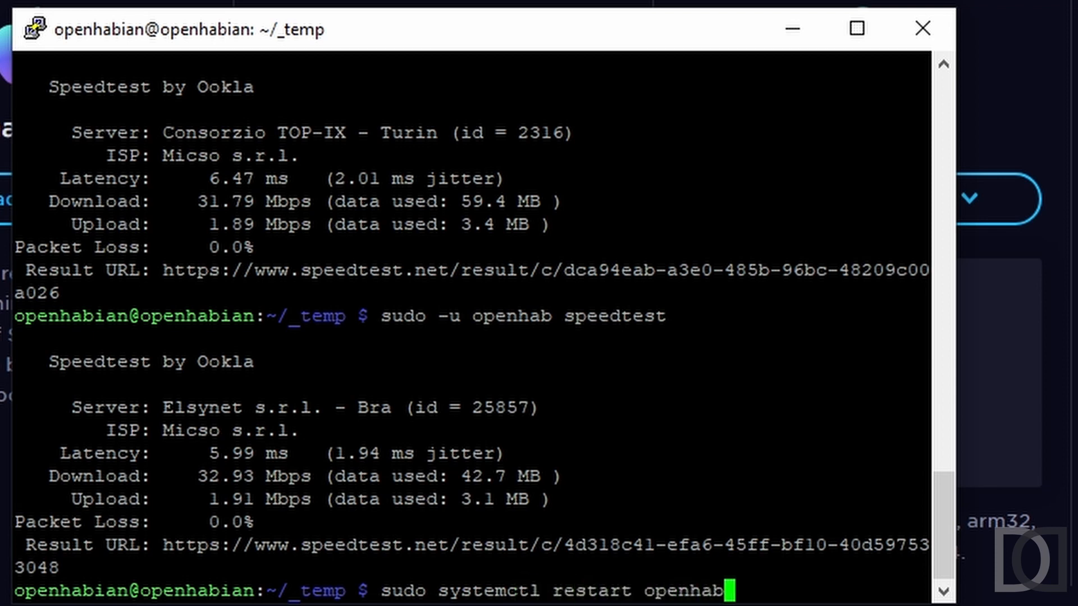
key("Return")
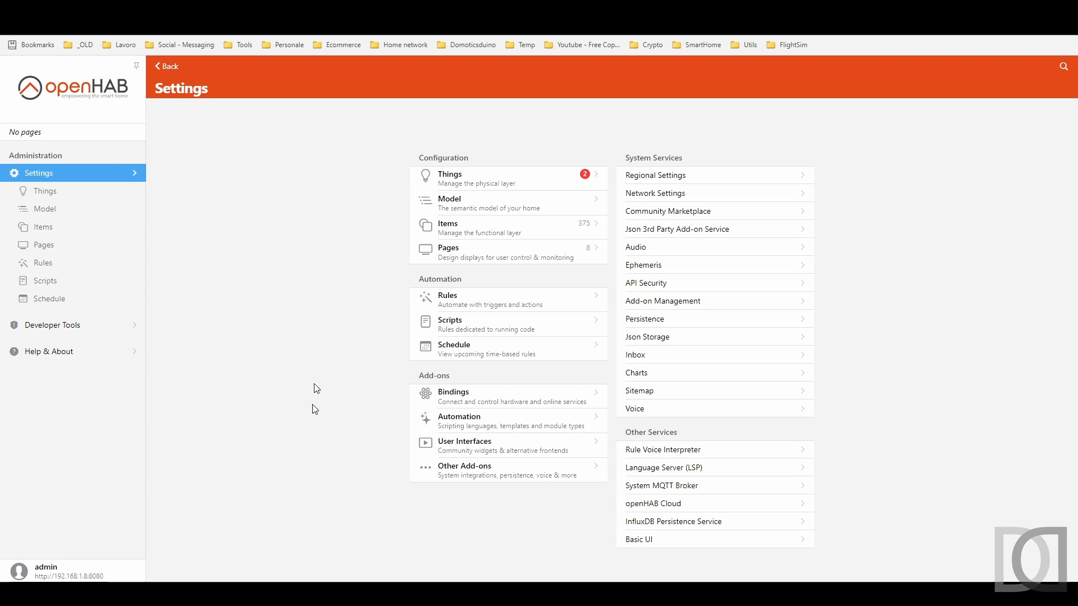
Switch to the openHAB web interface and start a new thing of the Speedtest Binding type.
left_click(460, 188)
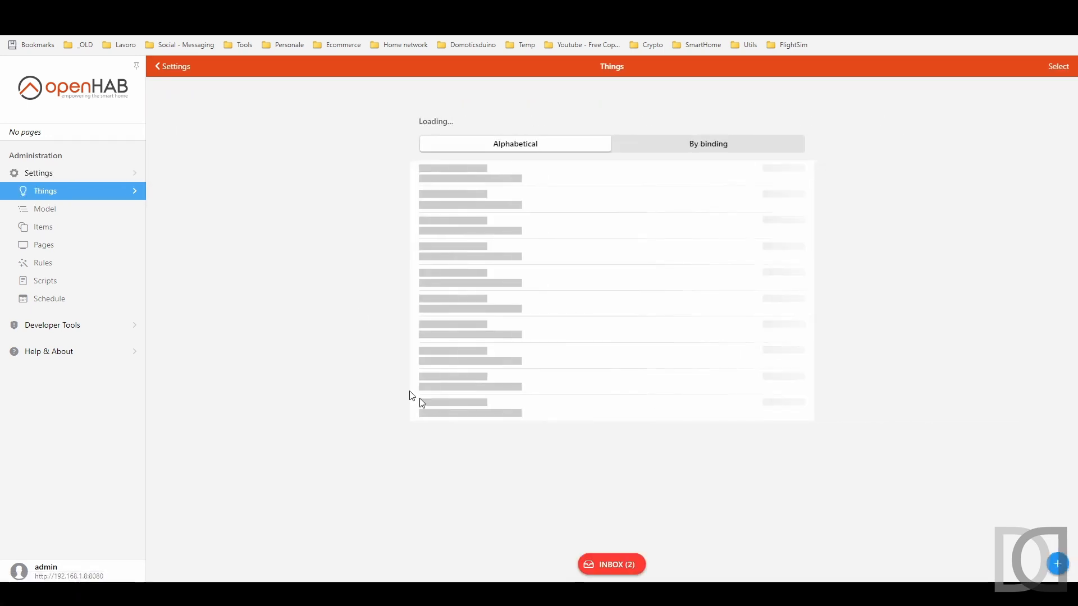
left_click(1056, 564)
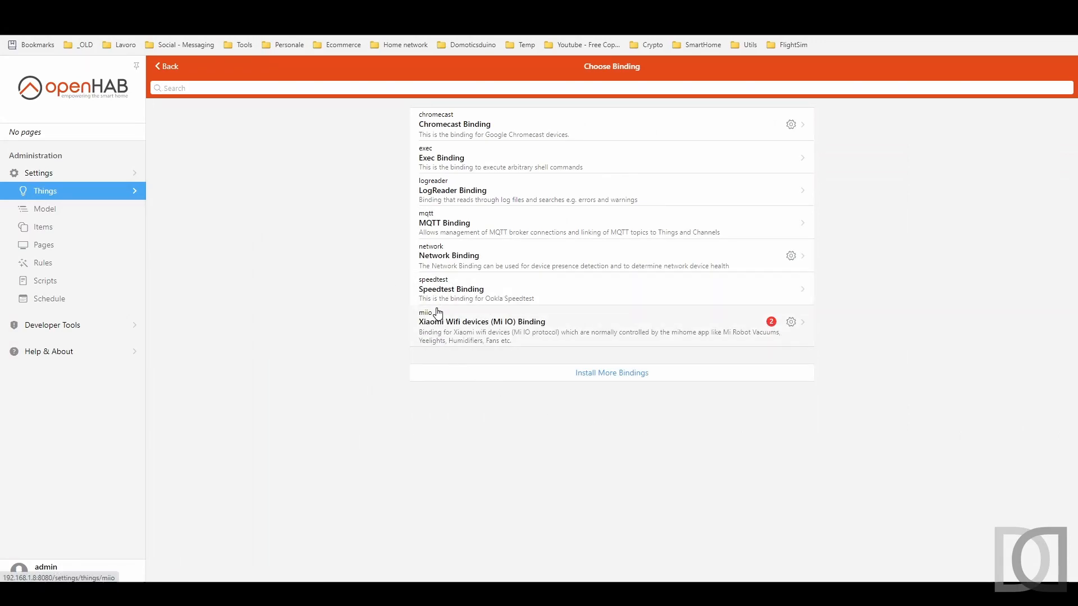
left_click(465, 294)
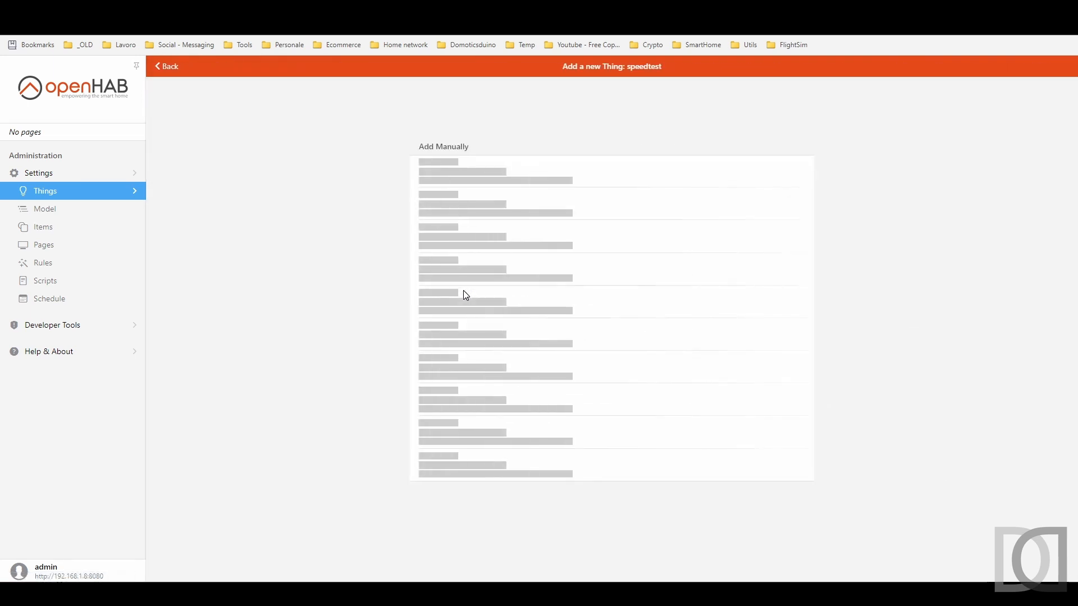
left_click(440, 170)
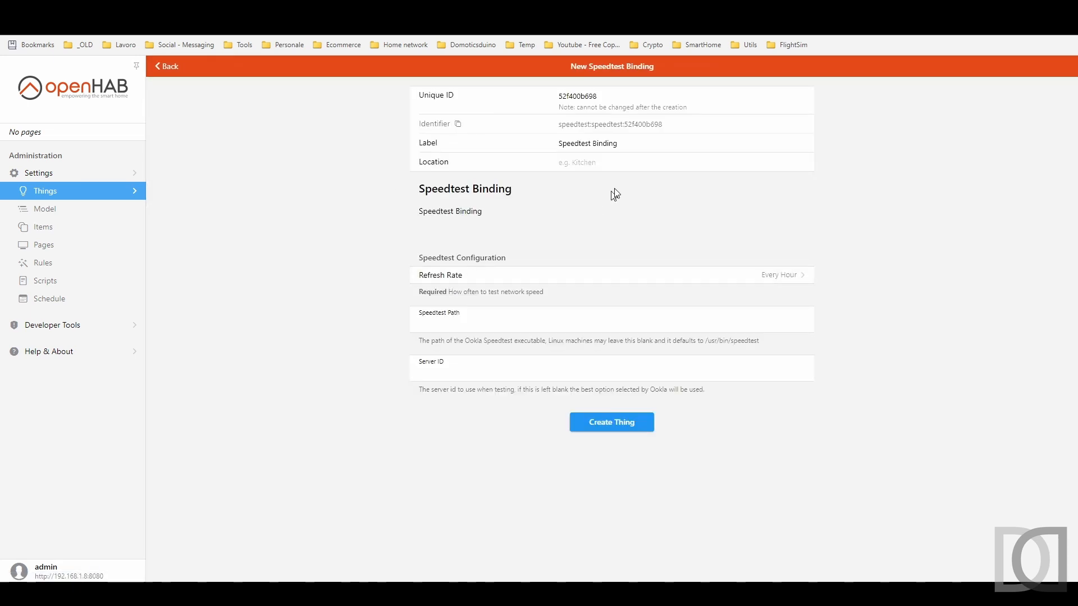
Set the new Speedtest thing's label to Network Speedtest.
left_click(648, 145)
key("ctrl+shift+Left")
key("BackSpace")
key("BackSpace")
key("Home")
type("Network")
Create the thing with the Speedtest Path and Server ID left blank.
left_click(443, 324)
left_click_drag(708, 341, 732, 341)
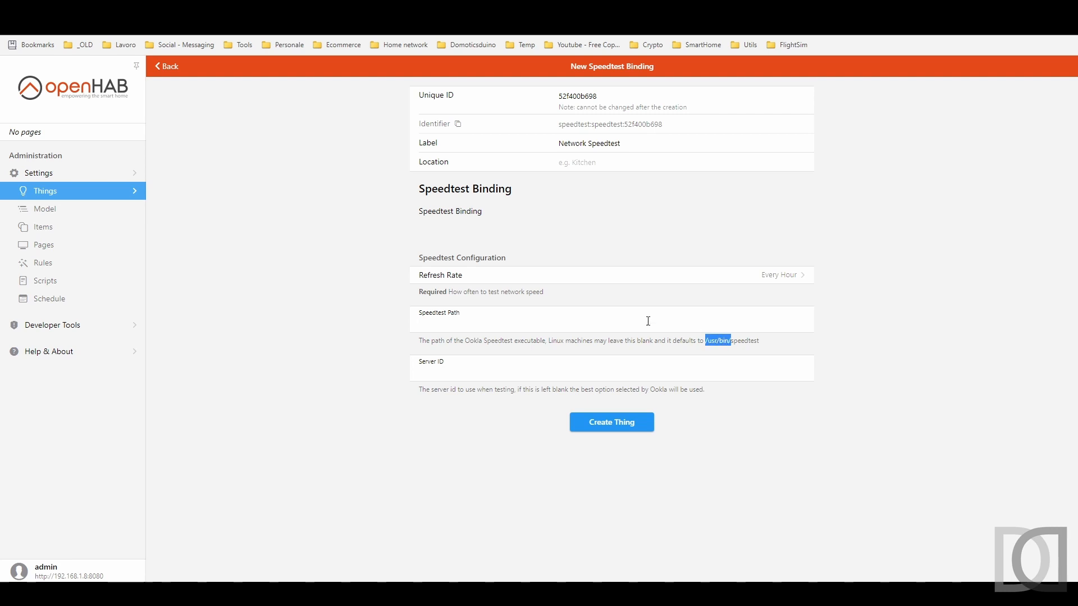
left_click(500, 320)
left_click(427, 372)
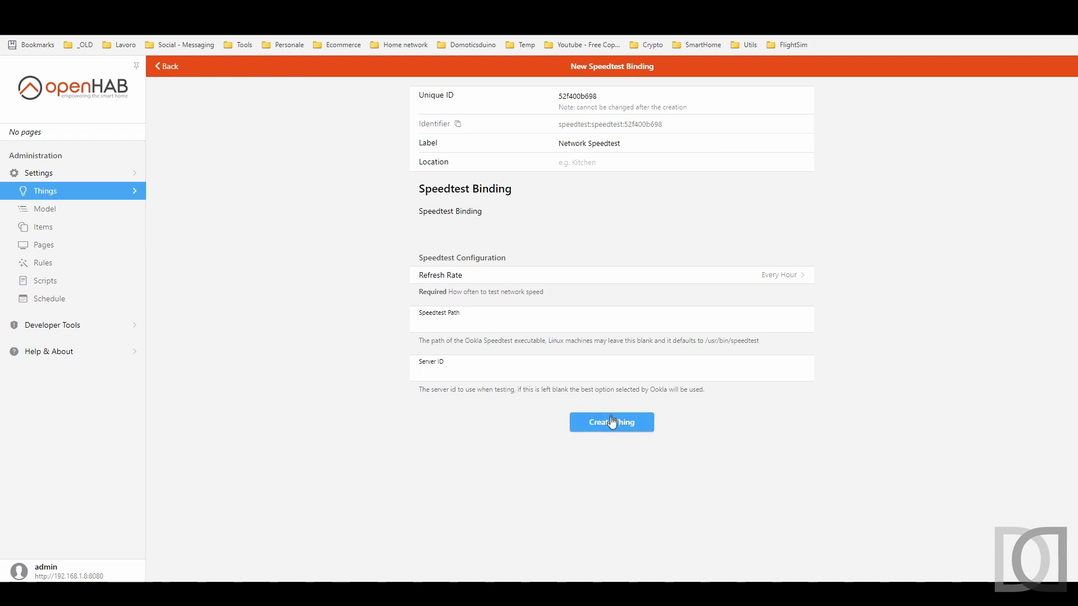
left_click(613, 425)
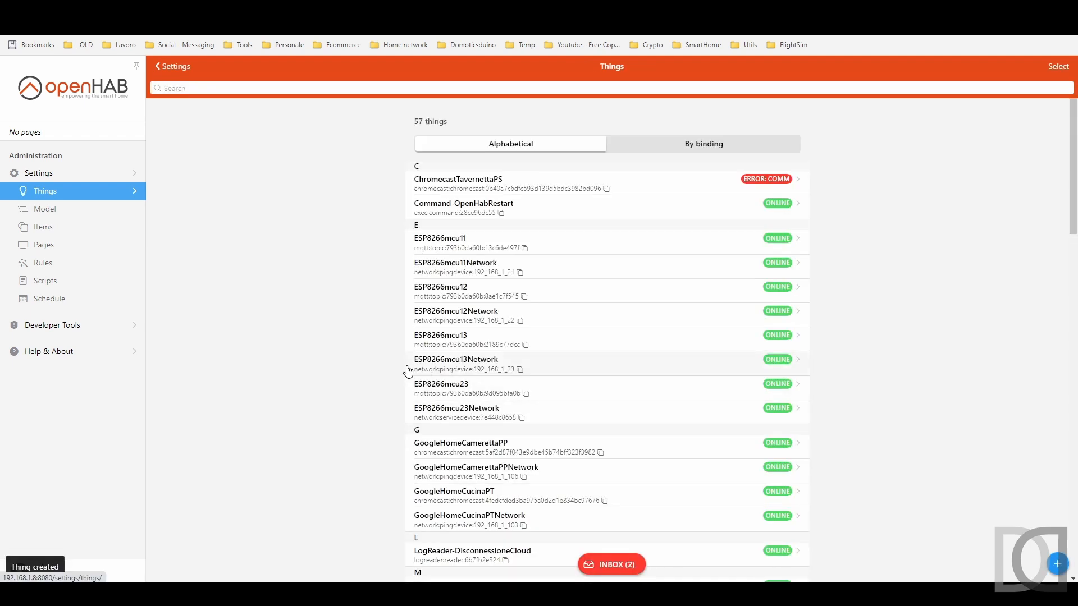
Find the Network Speedtest thing in the things list and open its channels.
scroll(507, 364, "down", 15)
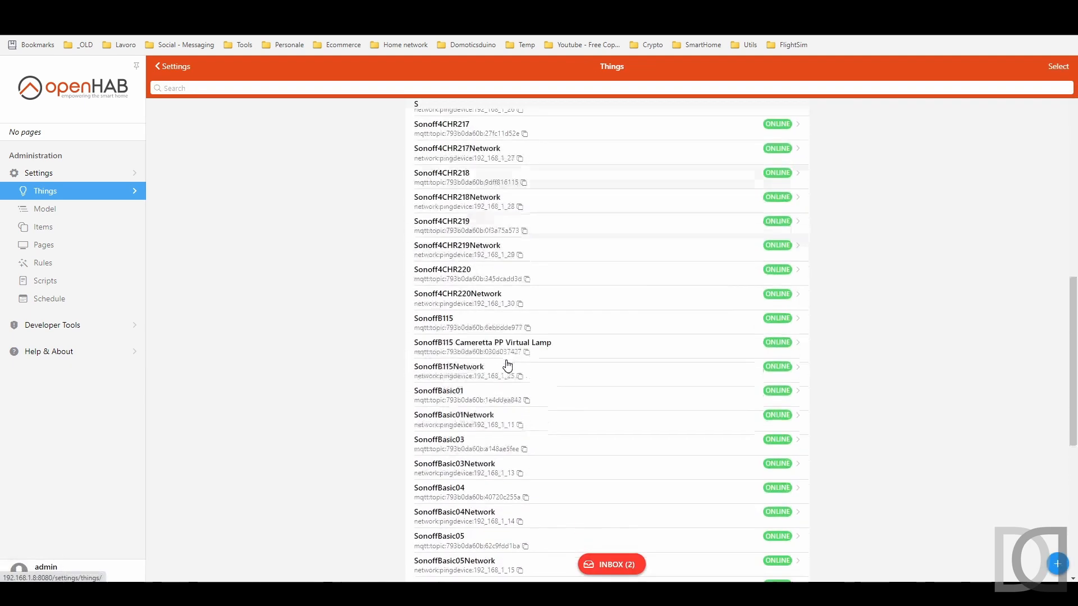
scroll(506, 364, "up", 8)
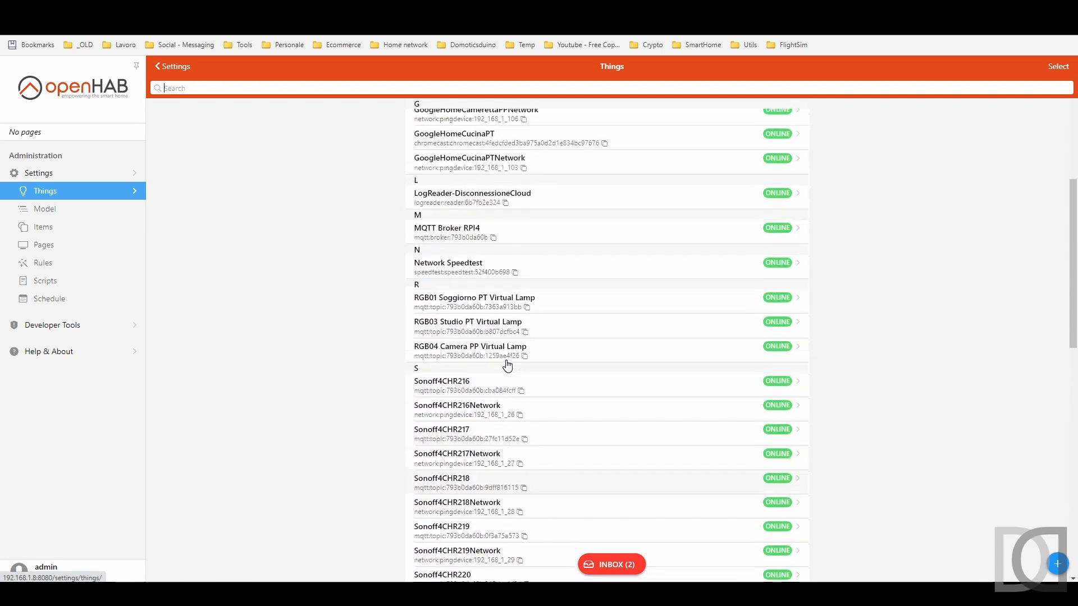
left_click(471, 291)
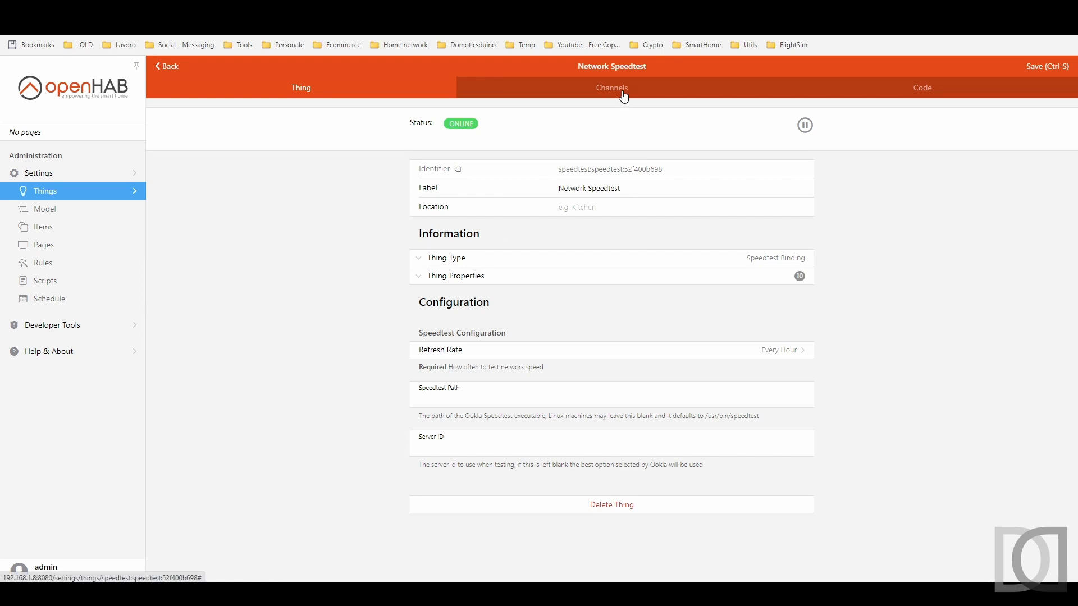
left_click(624, 97)
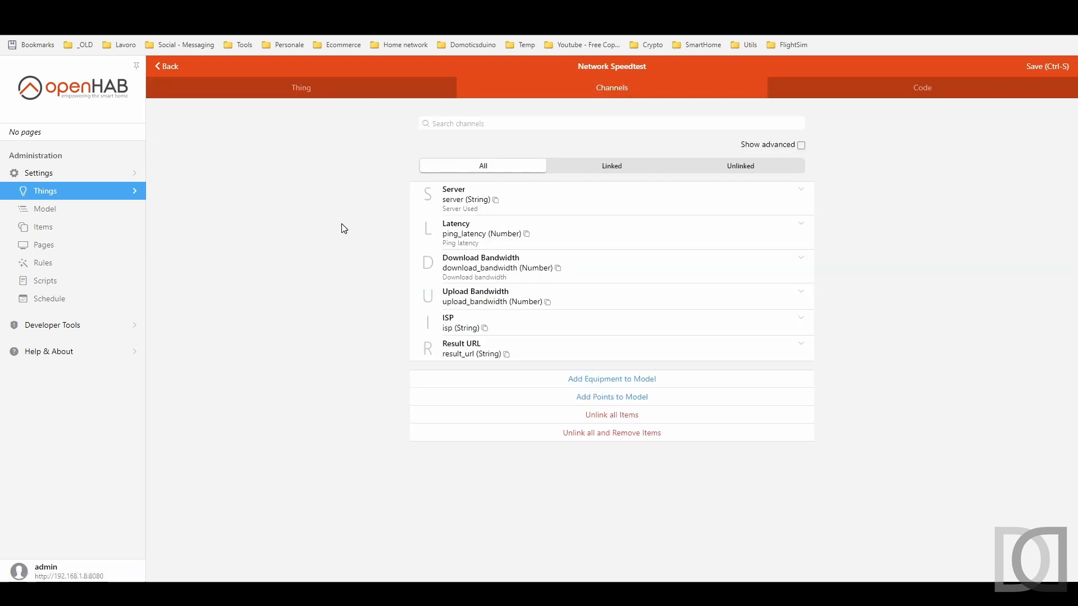
Start adding the Network Speedtest thing to the model as equipment, with Casa as the parent group.
left_click(617, 380)
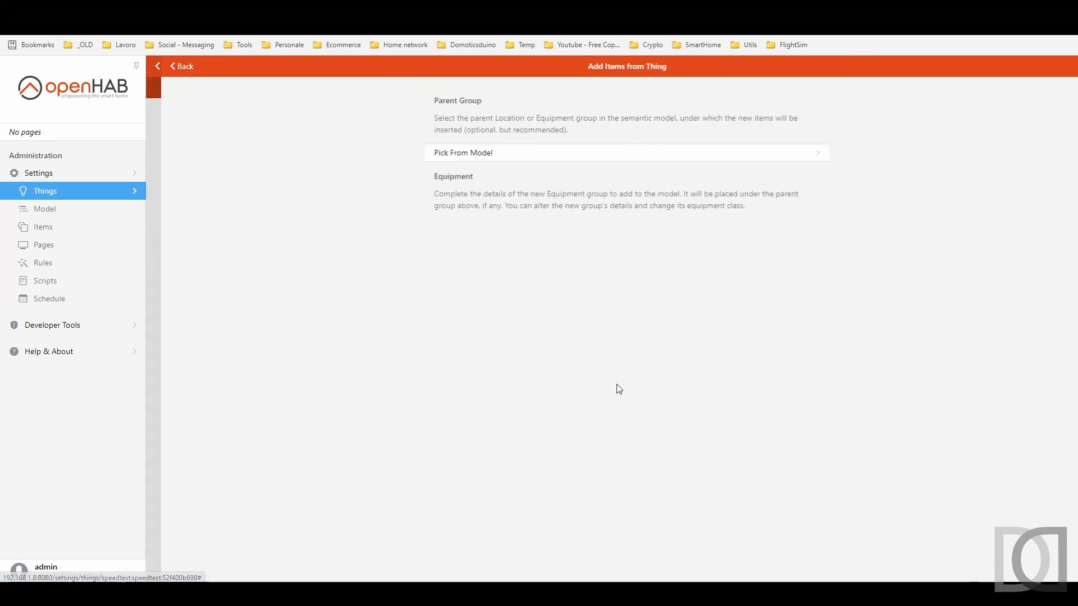
left_click(453, 154)
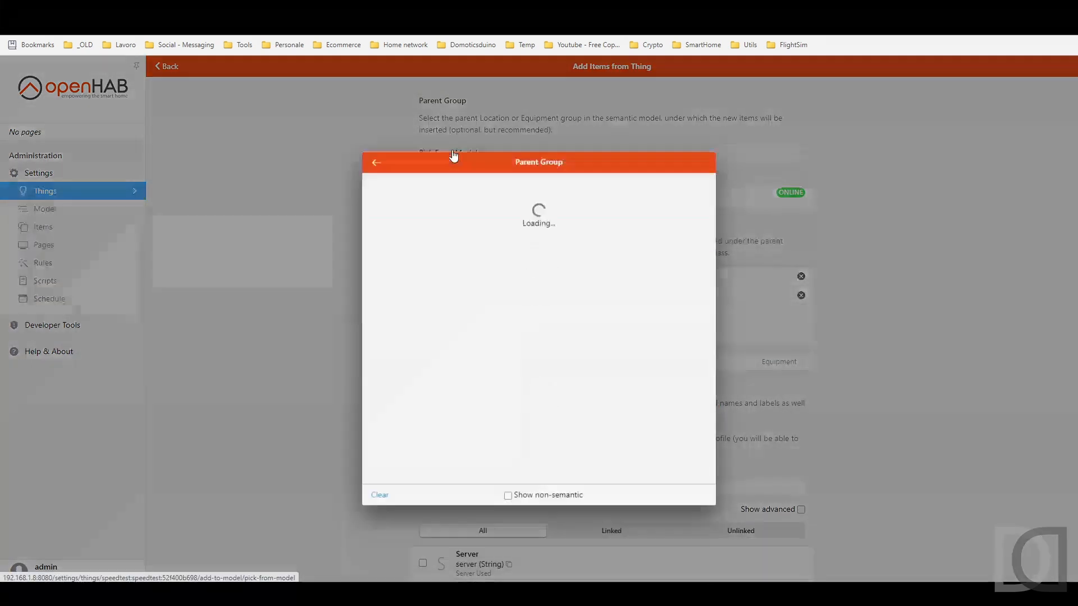
left_click(409, 207)
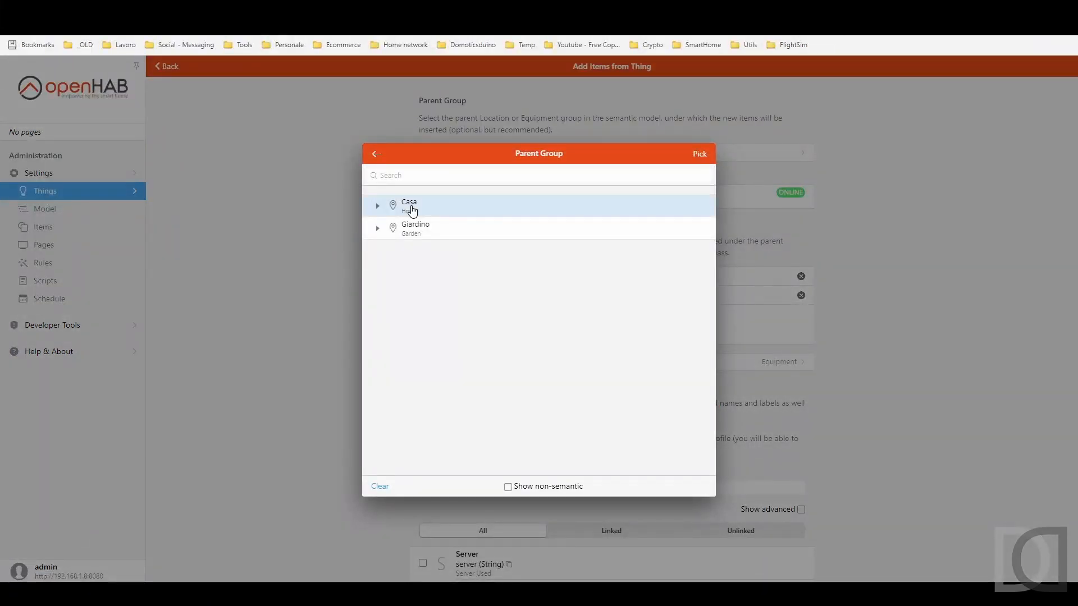
left_click(698, 155)
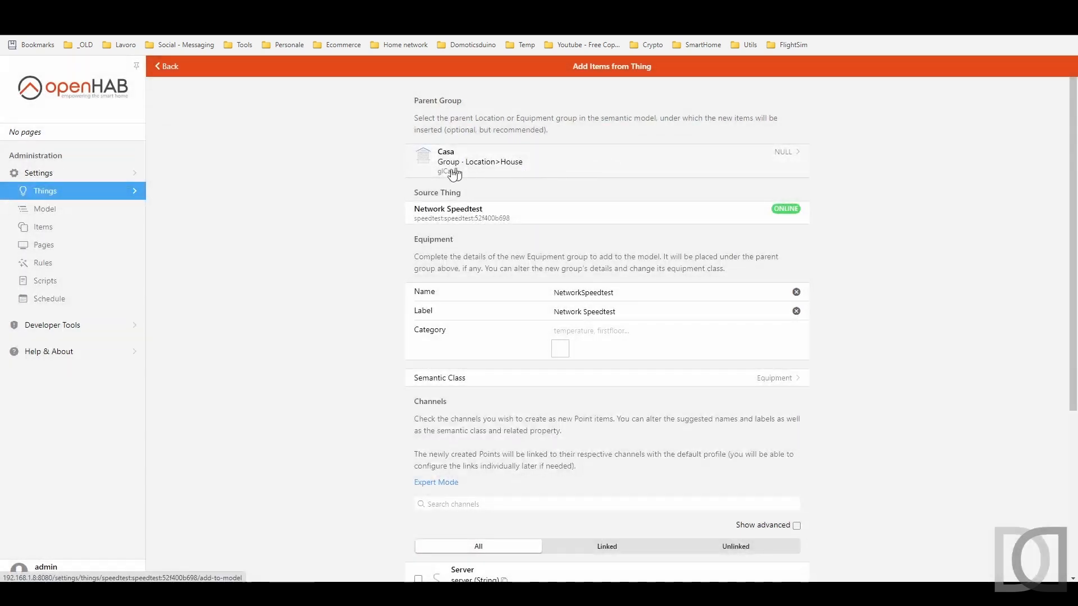
Name the new equipment group eqNetworkSpeedtest, keep its label, and set its category to line.
left_click(488, 295)
key("Home")
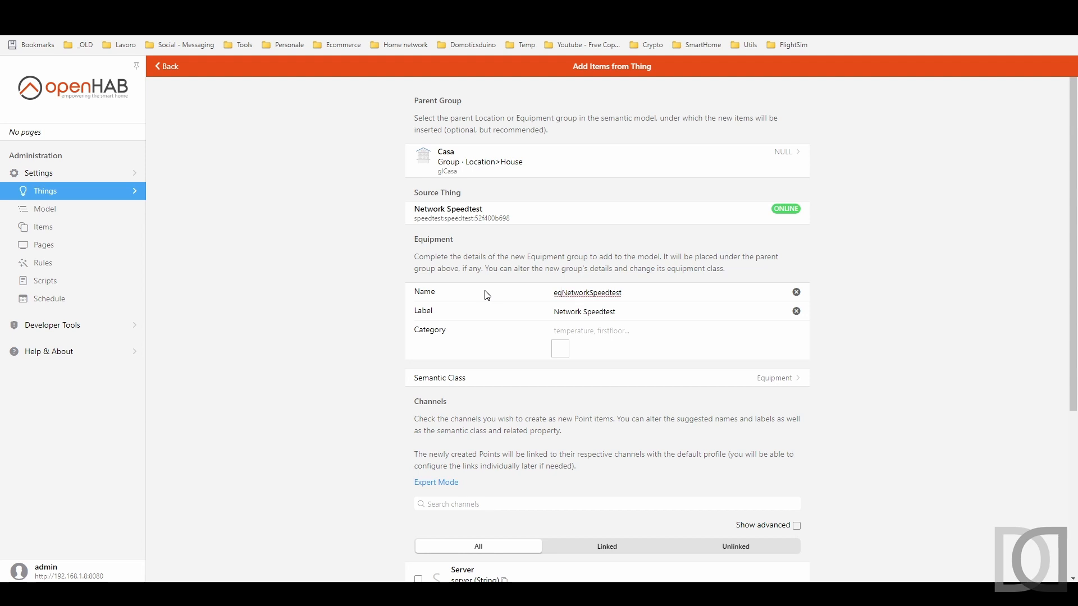
key("Tab")
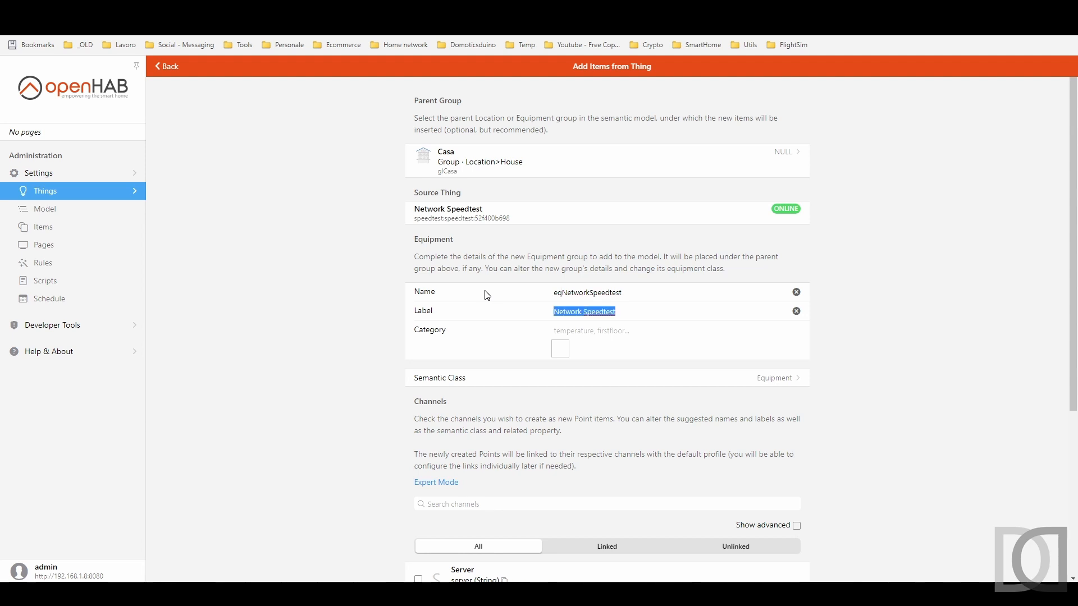
key("Tab")
type("line")
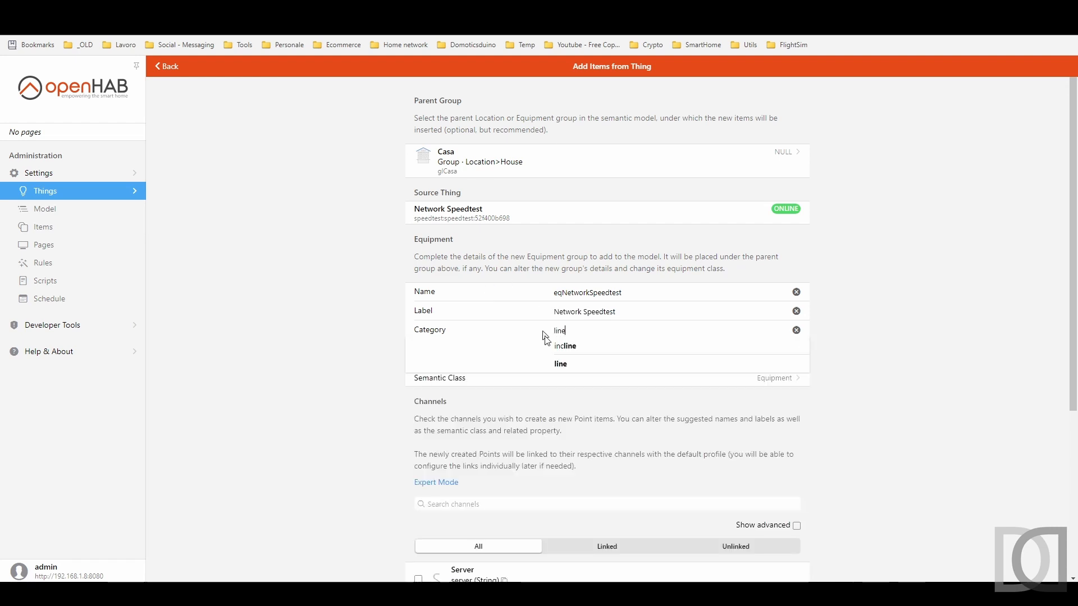
left_click(563, 369)
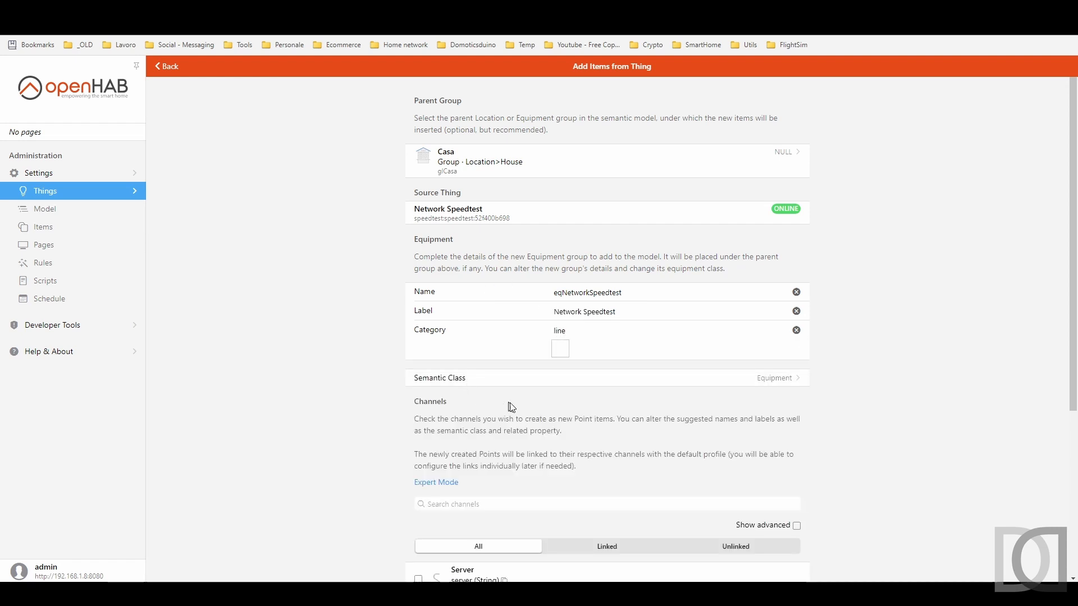
Set the equipment's semantic class to NetworkAppliance.
left_click(778, 384)
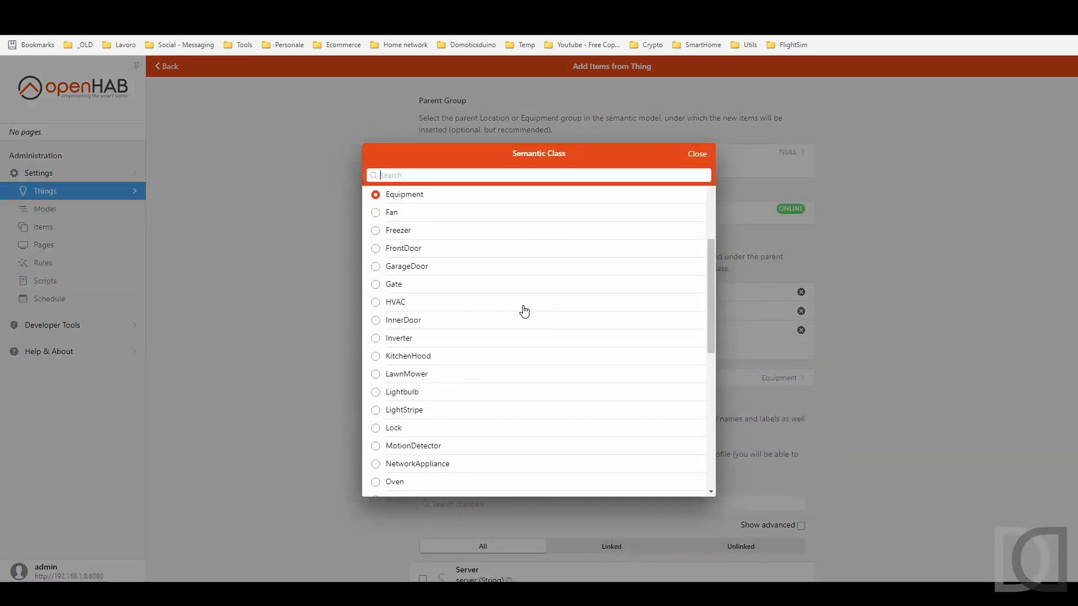
type("ne")
left_click(426, 240)
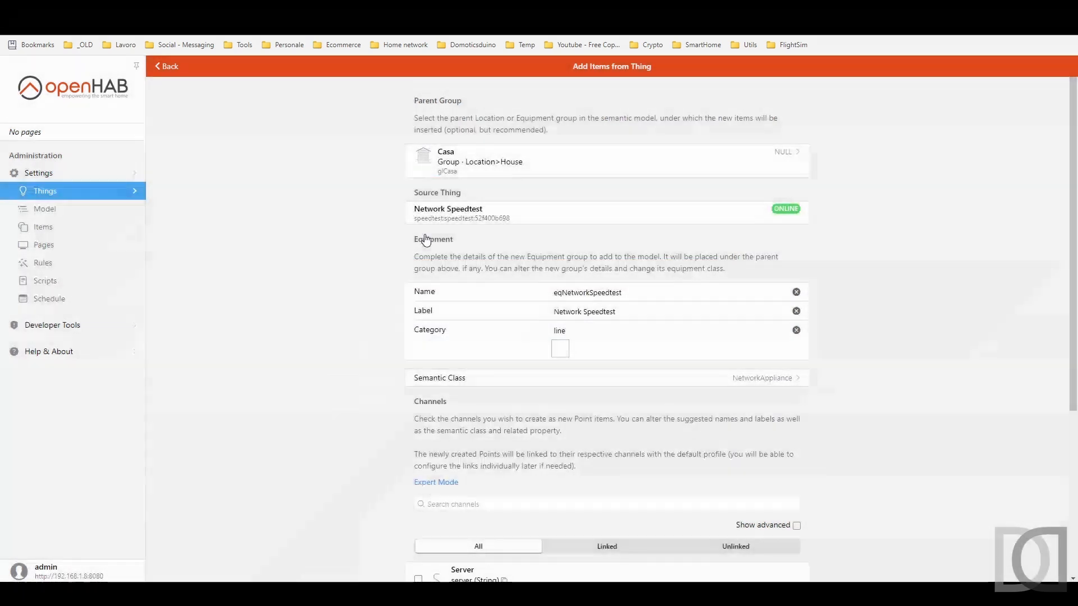
Show the advanced channels of the Network Speedtest thing.
scroll(447, 319, "down", 2)
scroll(447, 318, "down", 2)
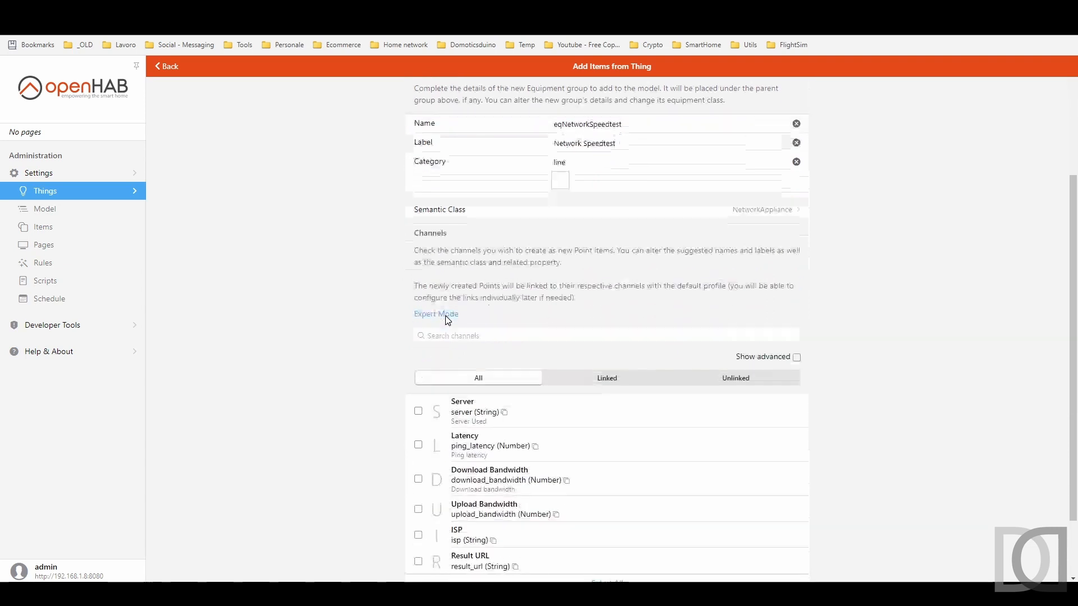
left_click(796, 303)
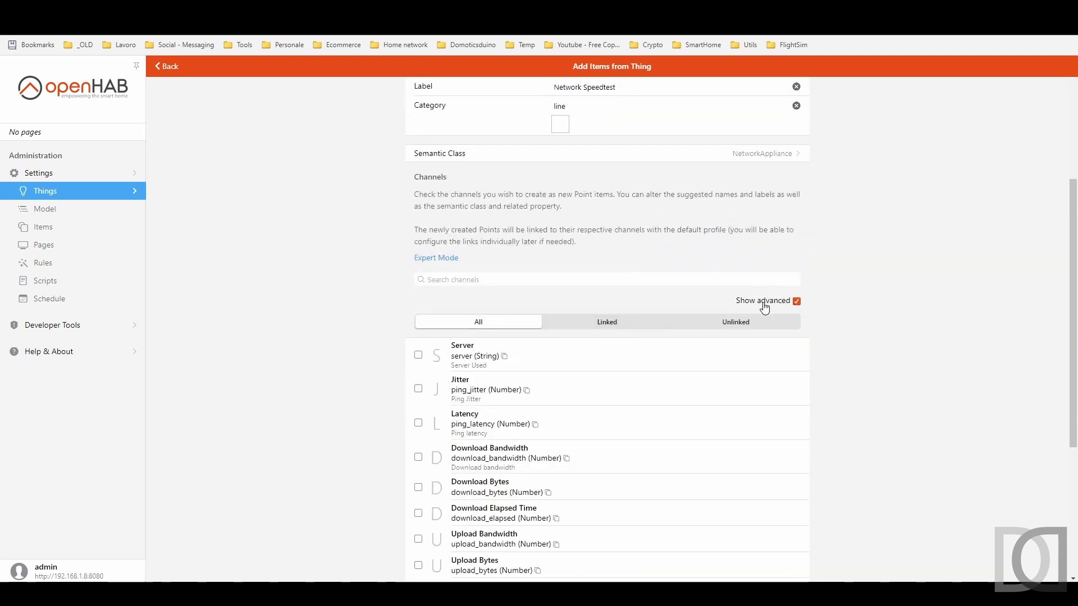
scroll(308, 308, "down", 4)
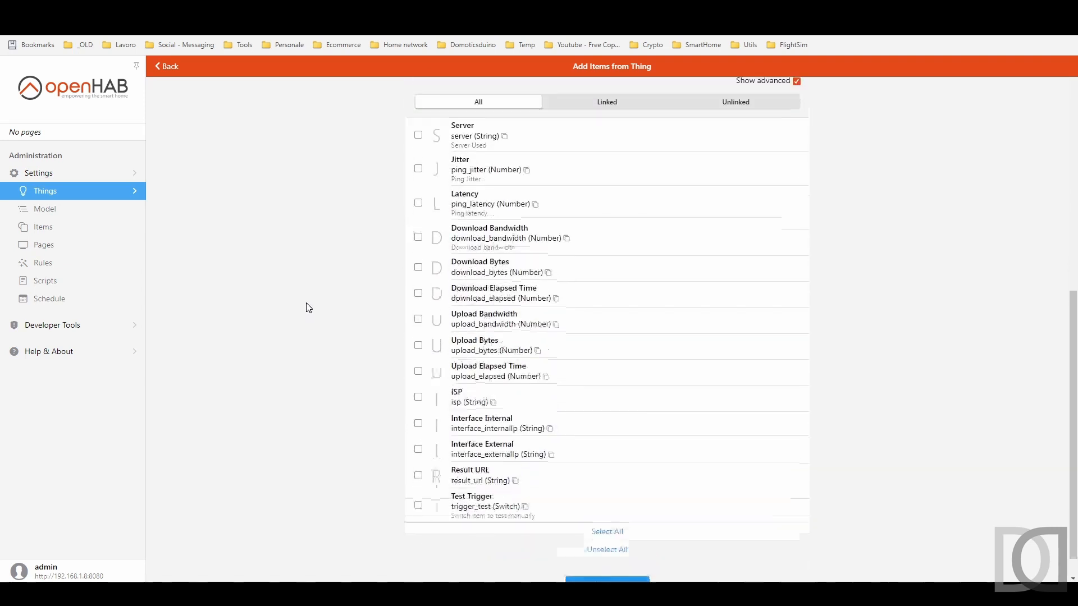
Select the Server, Jitter, Latency, Download Bandwidth and Upload Bandwidth channels for creation as points.
scroll(308, 308, "up", 2)
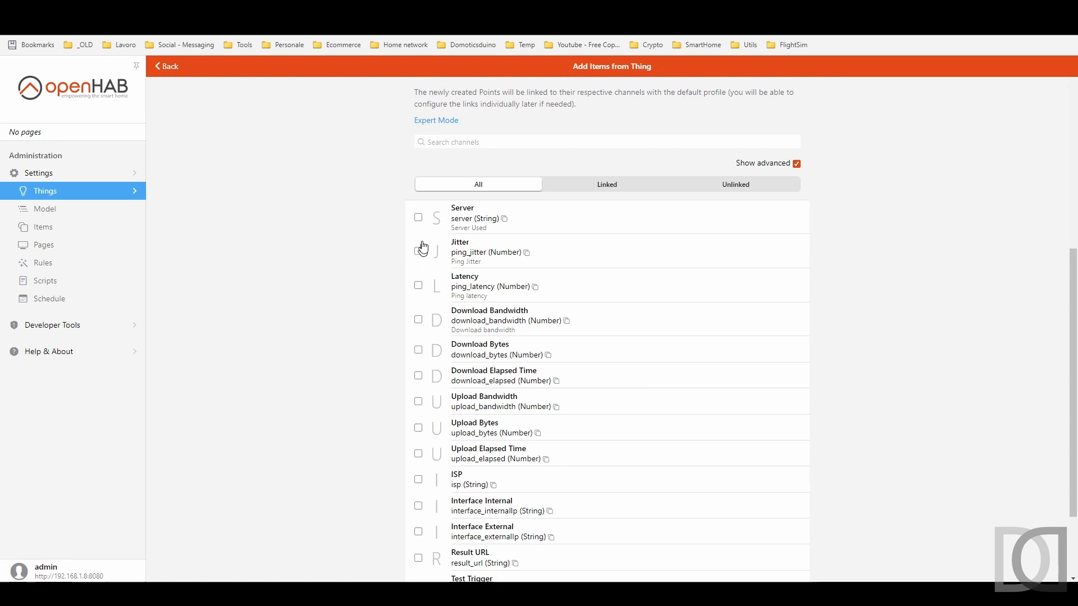
left_click(418, 217)
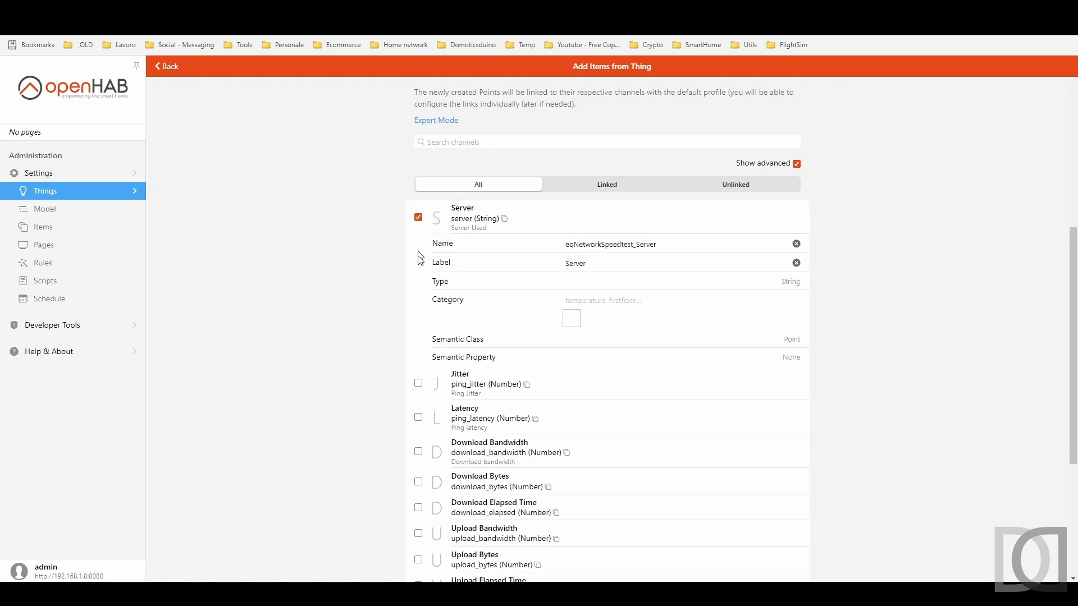
left_click(418, 382)
left_click(418, 549)
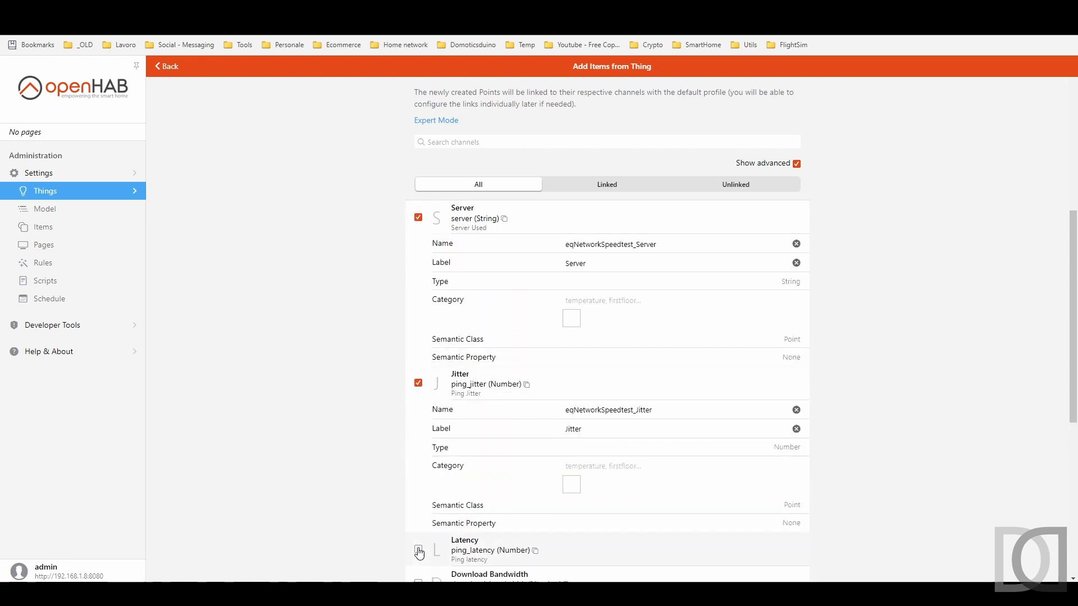
scroll(340, 489, "down", 5)
scroll(365, 471, "down", 2)
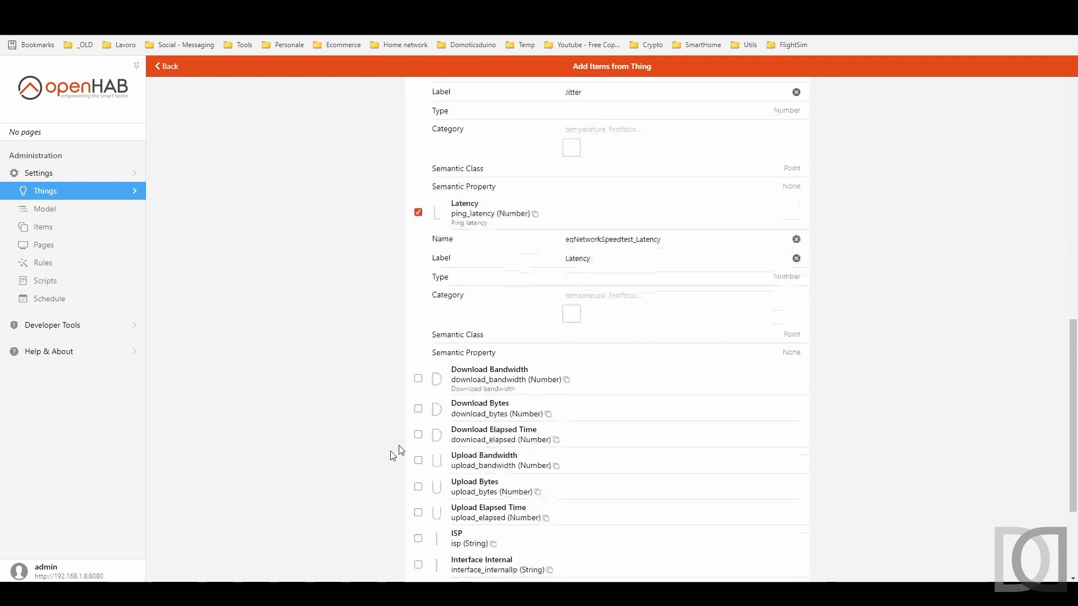
left_click(418, 379)
scroll(376, 421, "down", 2)
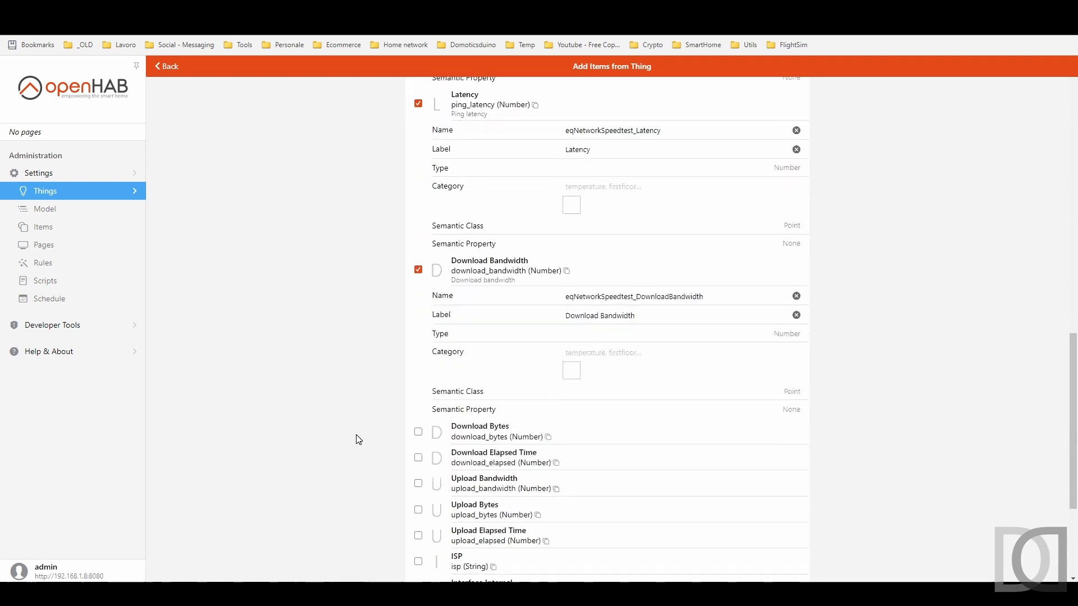
left_click(418, 481)
Include the ISP, Result URL and Test Trigger channels in the points to create.
scroll(365, 482, "down", 5)
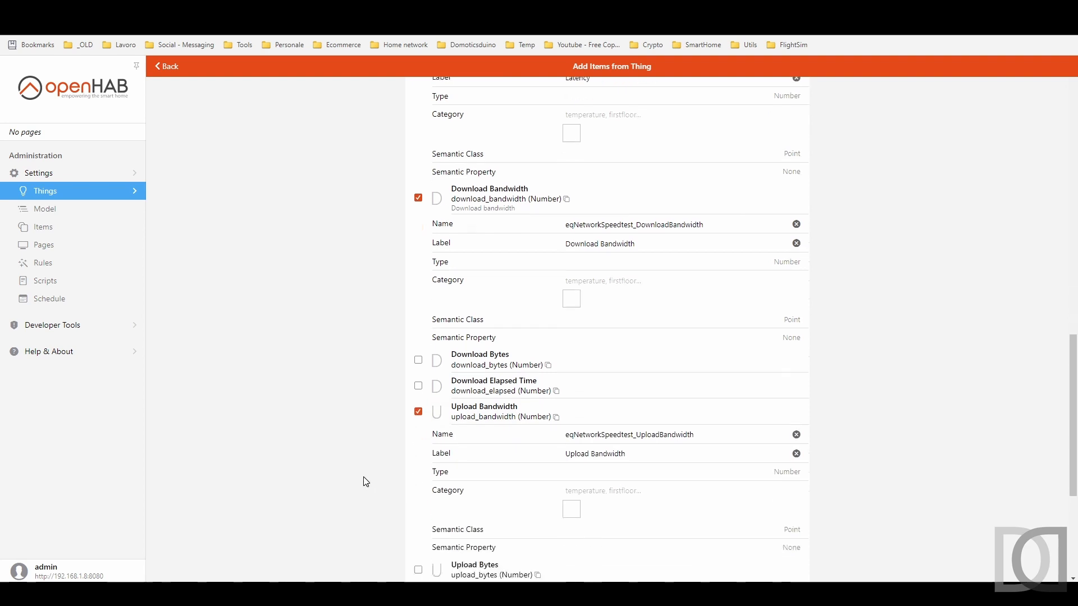
scroll(365, 482, "down", 1)
left_click(418, 368)
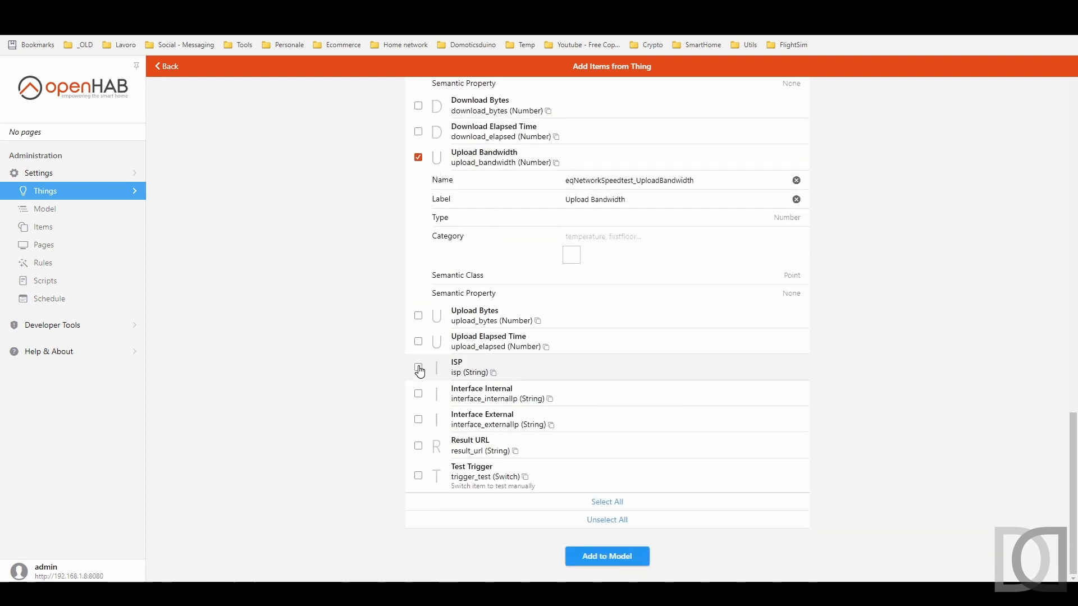
scroll(365, 431, "down", 2)
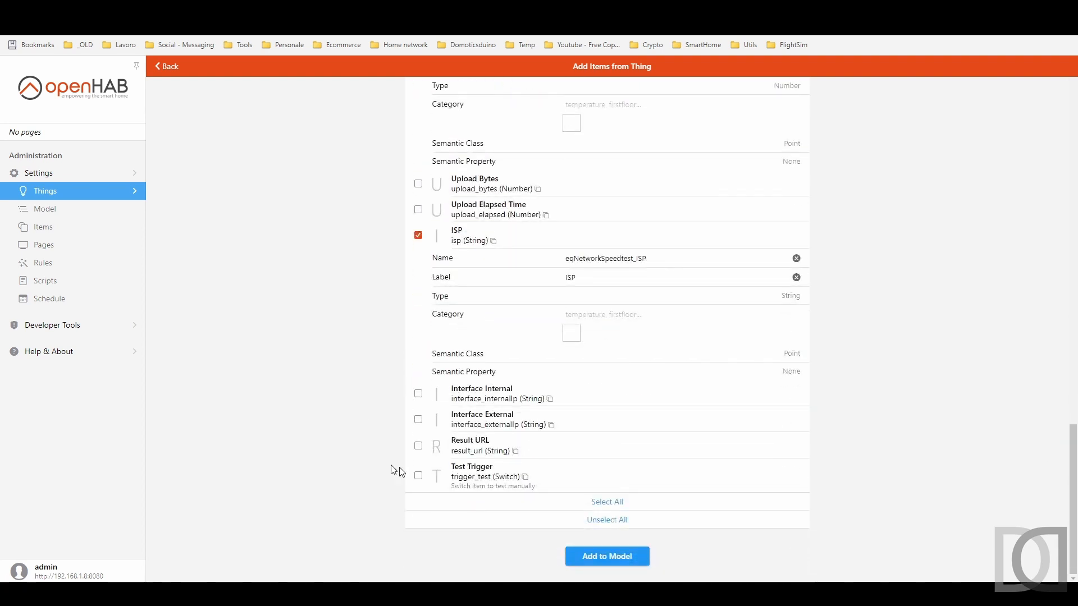
left_click(418, 446)
scroll(399, 482, "down", 2)
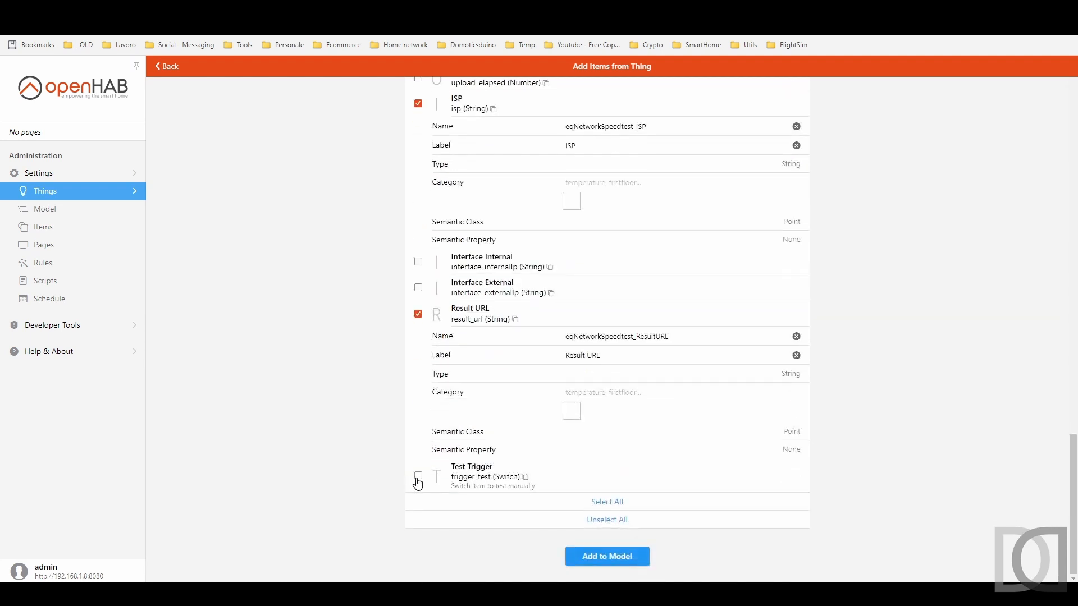
left_click(418, 477)
Name the Server point ptNetworkSpeedtestServer, label it Speedtest Server, and copy the Speedtest label prefix.
scroll(293, 470, "up", 12)
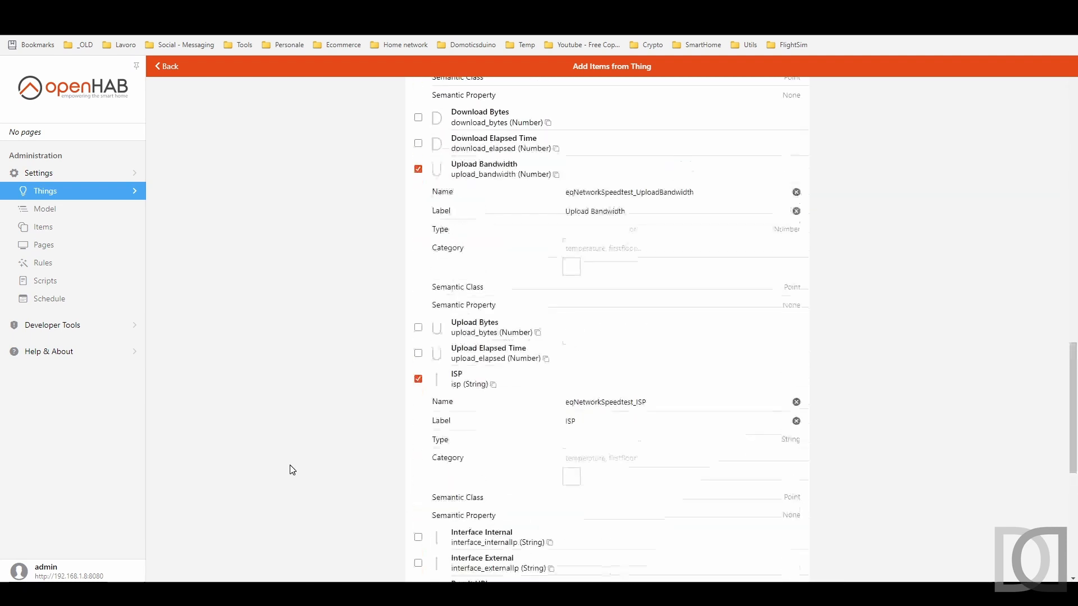
scroll(292, 470, "up", 7)
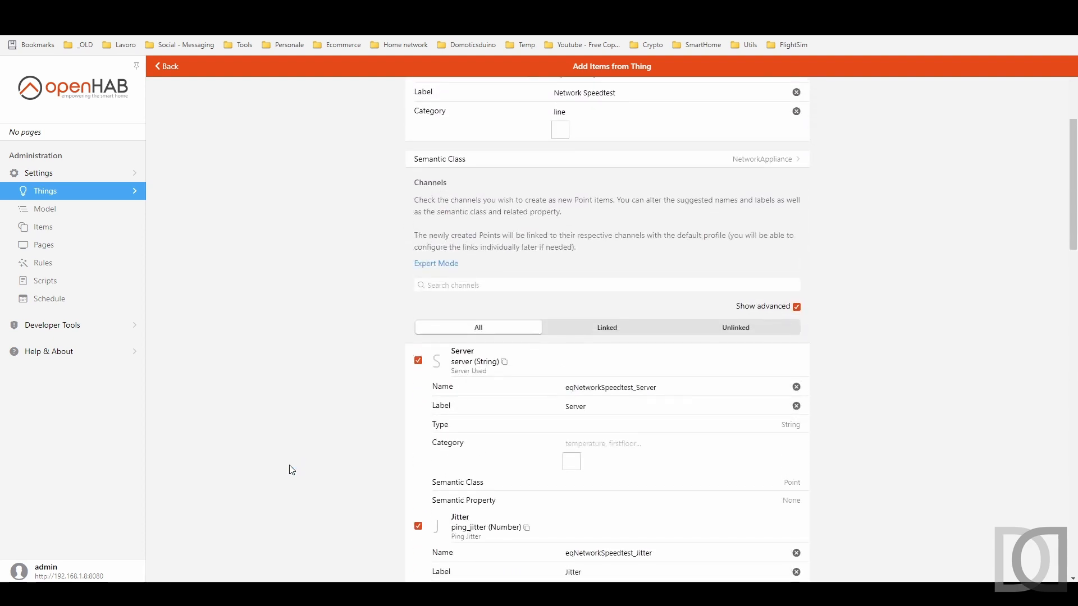
left_click(574, 388)
key("BackSpace")
key("BackSpace")
type("pt")
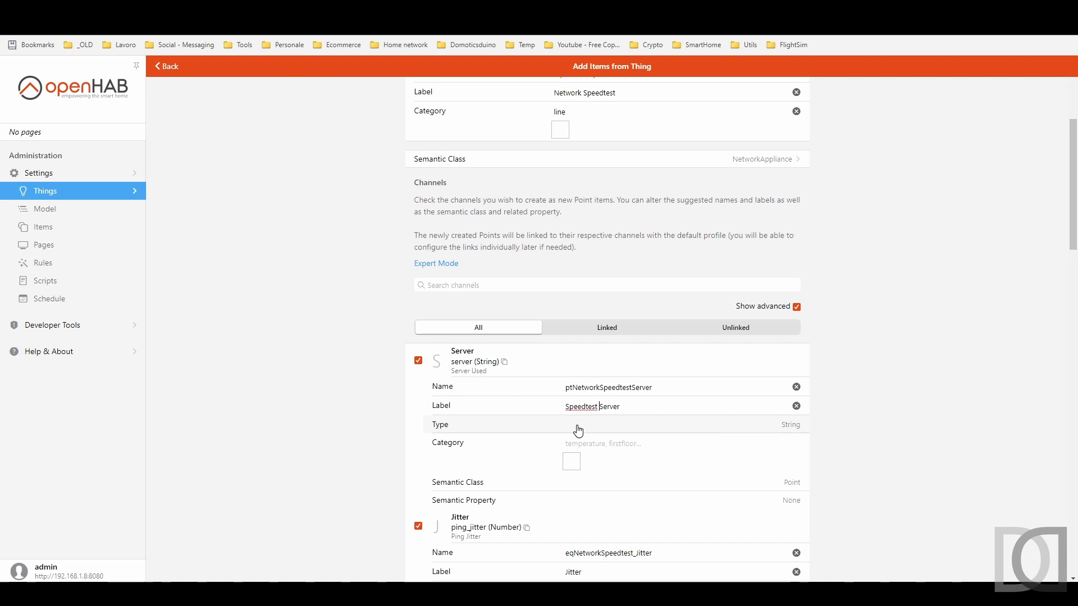
key("shift+Home")
key("ctrl+c")
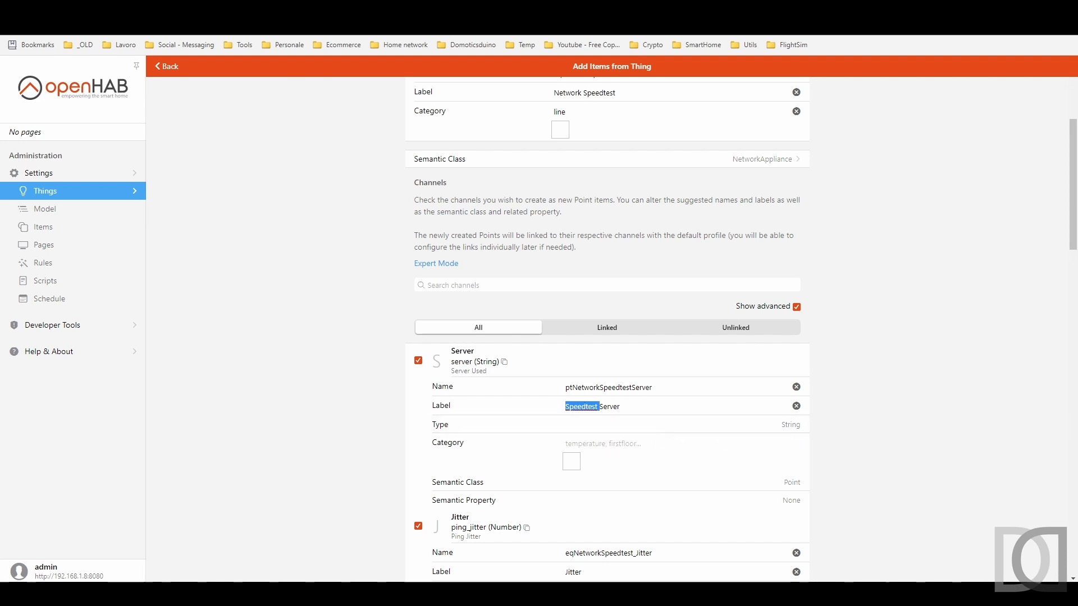
Set the Server point's category to network.
left_click(603, 443)
type("net")
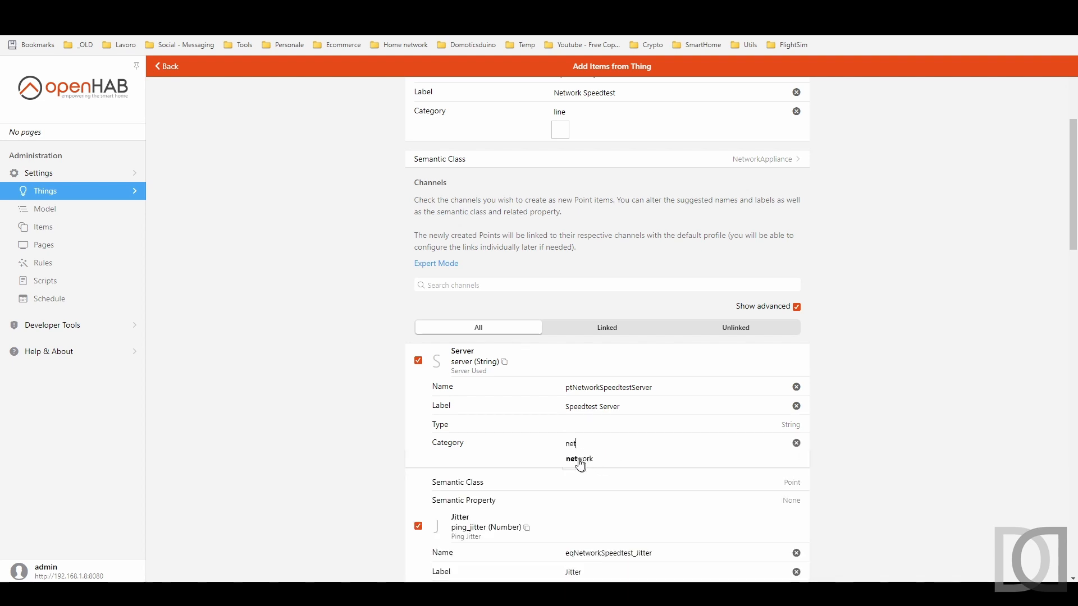
left_click(581, 463)
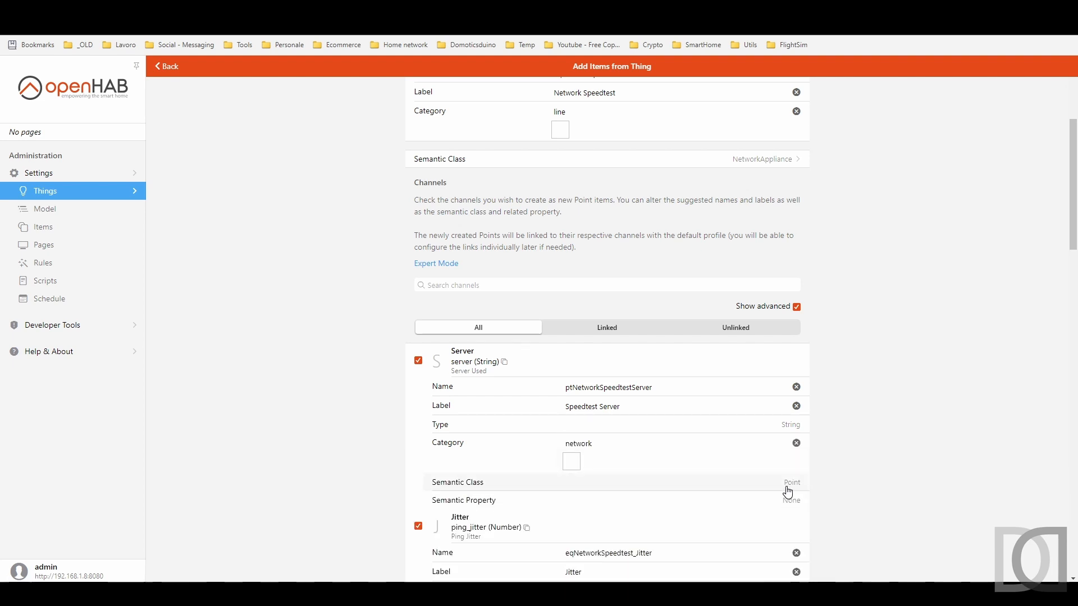
Name the Jitter point ptNetworkSpeedtestJitter and label it Speedtest Jitter.
scroll(704, 492, "down", 1)
scroll(705, 492, "down", 1)
left_click(633, 441)
key("BackSpace")
key("Home")
key("Delete")
key("Delete")
type("pt")
left_click(566, 459)
key("ctrl+v")
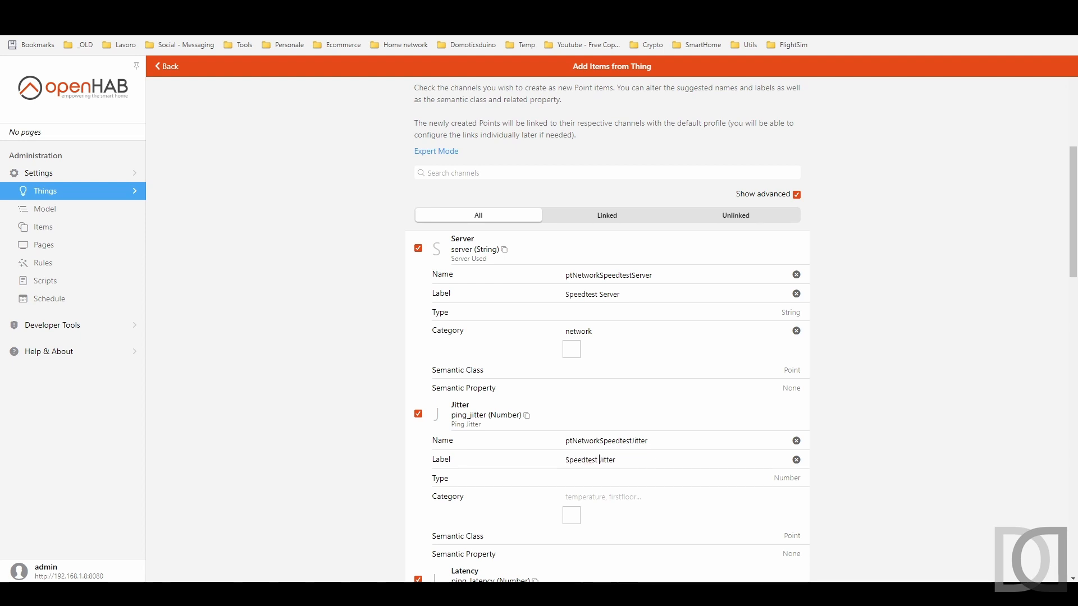
Set the Jitter point's category to chart.
left_click(637, 497)
type("chart")
left_click(615, 509)
Set the Jitter point's semantic class to Measurement and its semantic property to Duration.
scroll(666, 486, "down", 2)
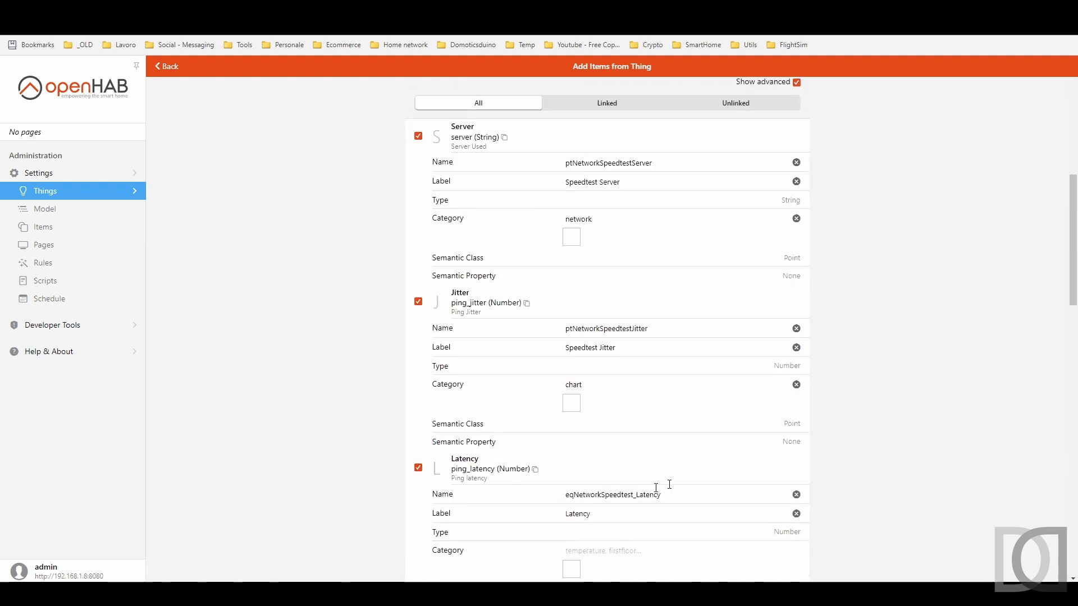
left_click(628, 425)
left_click(412, 290)
left_click(483, 442)
left_click(401, 285)
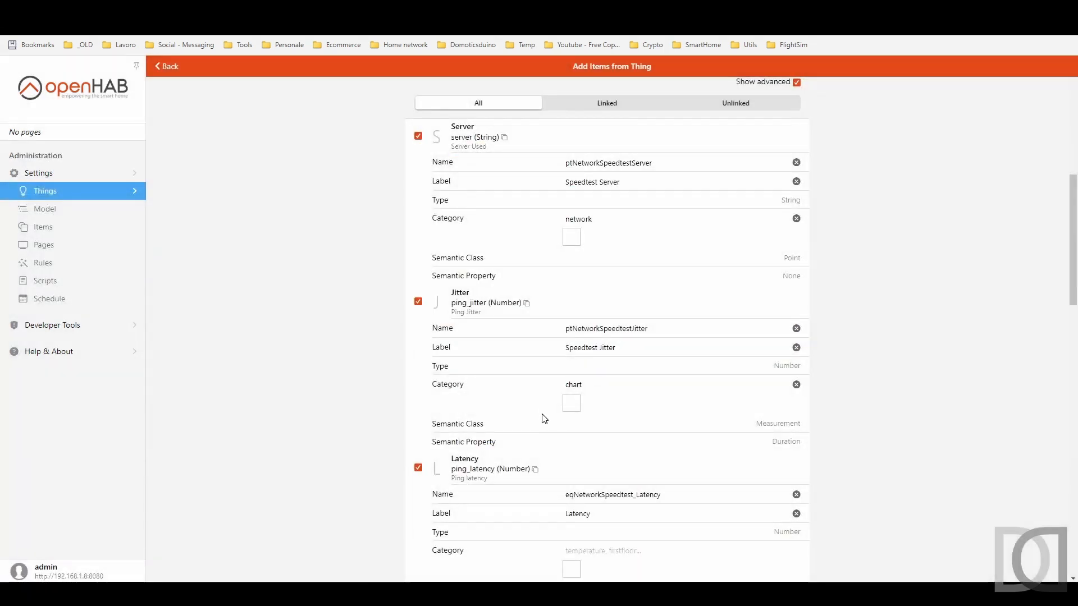
Name the Latency point ptNetworkSpeedtestLatency and label it Speedtest Latency.
scroll(542, 418, "down", 1)
left_click(573, 438)
key("BackSpace")
key("BackSpace")
type("pt")
left_click(635, 438)
key("BackSpace")
left_click(566, 457)
key("ctrl+v")
Set the Latency point's category to line.
left_click(742, 489)
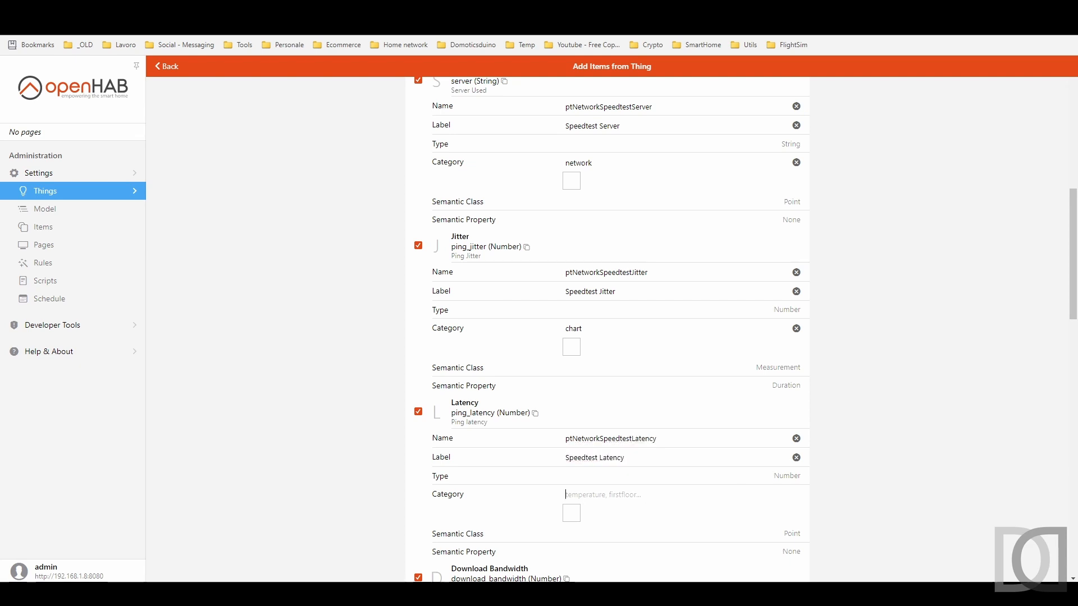
type("line")
left_click(569, 531)
Set the Latency point's semantic class to Measurement and its semantic property to Duration.
left_click(572, 534)
left_click(414, 289)
left_click(595, 552)
left_click(405, 284)
Rename the Download Bandwidth point to ptNetworkSpeedtestDownload.
scroll(522, 433, "down", 4)
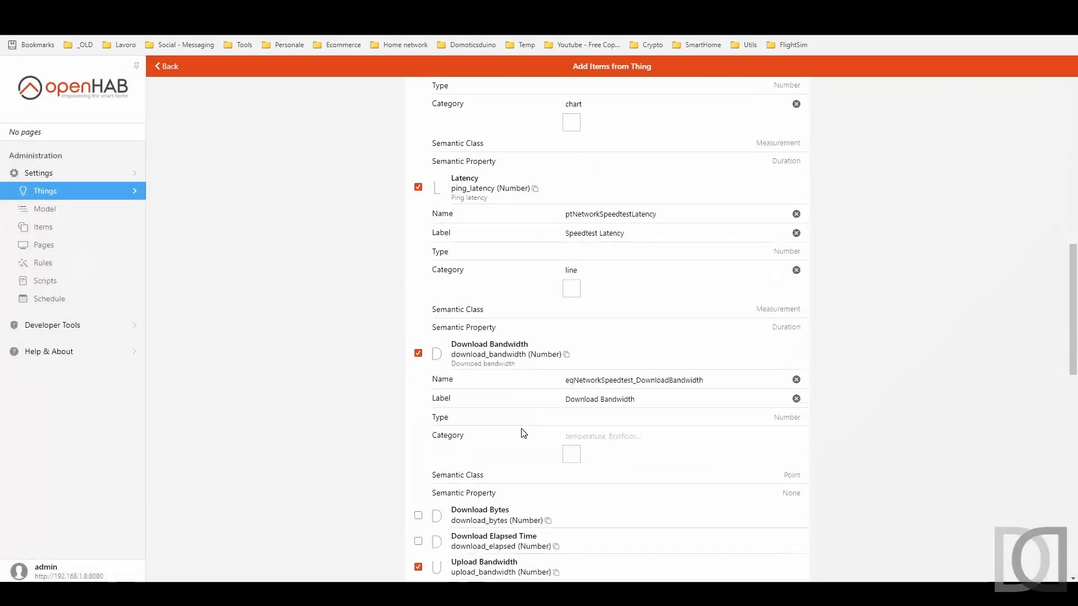
left_click(573, 380)
key("BackSpace")
key("BackSpace")
type("pt")
left_click(633, 380)
key("BackSpace")
key("End")
key("BackSpace")
key("BackSpace")
key("BackSpace")
key("BackSpace")
key("BackSpace")
key("BackSpace")
key("BackSpace")
key("BackSpace")
key("BackSpace")
Change the Download Bandwidth point's label to Speedtest Download.
key("Tab")
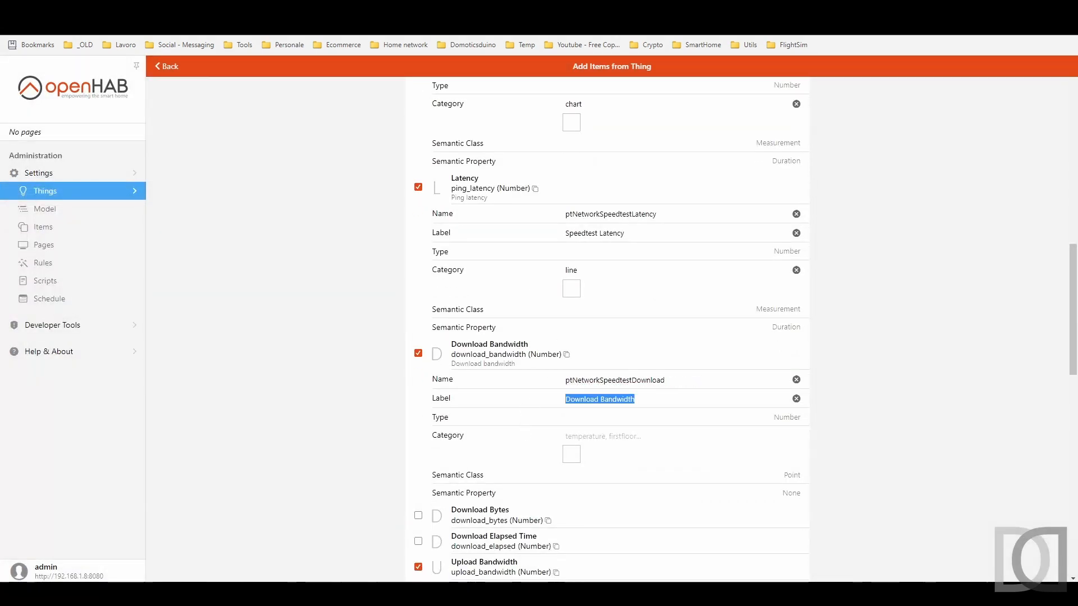
key("Home")
type("Speedtest")
left_click_drag(669, 399, 633, 399)
key("BackSpace")
Set the Download Bandwidth point's category to returnpipe and its semantic class to Measurement.
key("Tab")
type("ret")
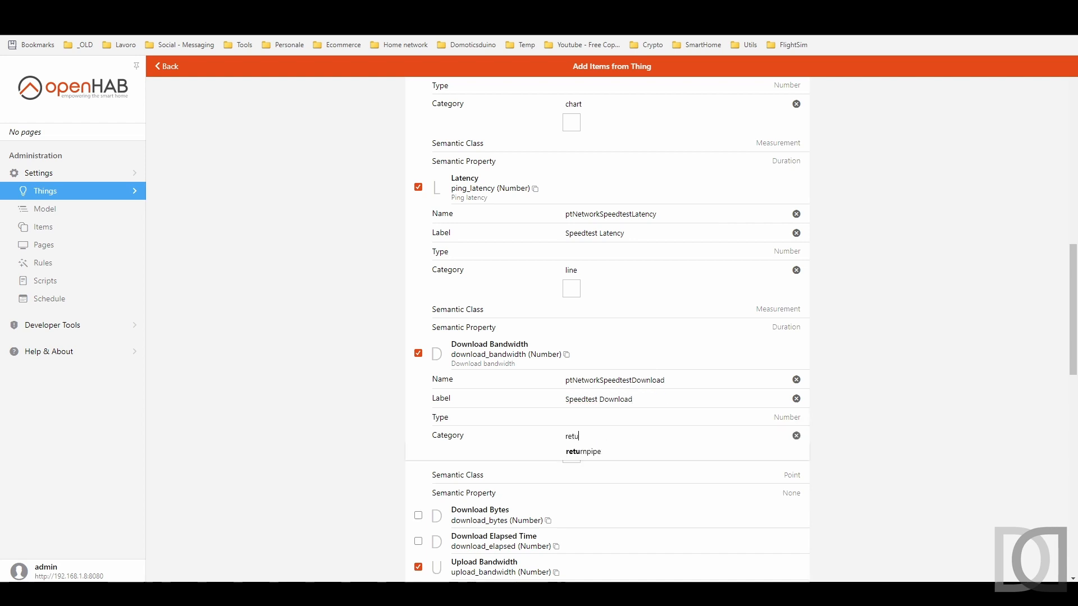
left_click(594, 455)
left_click(780, 480)
left_click(410, 285)
Rename the Upload Bandwidth point to ptNetworkSpeedtestUpload.
scroll(616, 427, "down", 3)
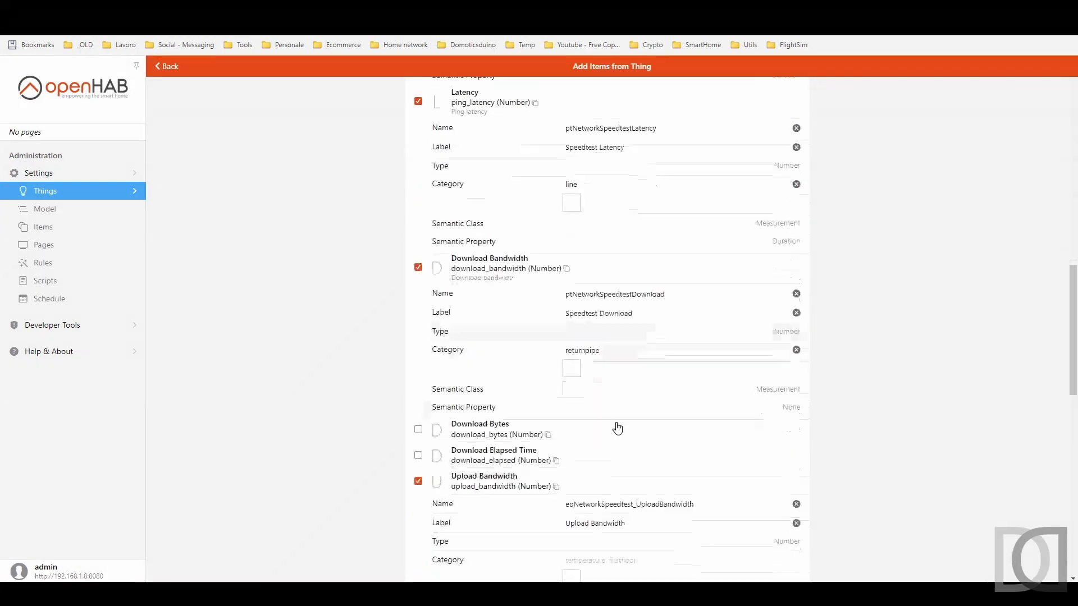
left_click(652, 421)
key("Left")
key("Left")
key("Left")
key("Left")
key("BackSpace")
key("Home")
key("Delete")
key("Delete")
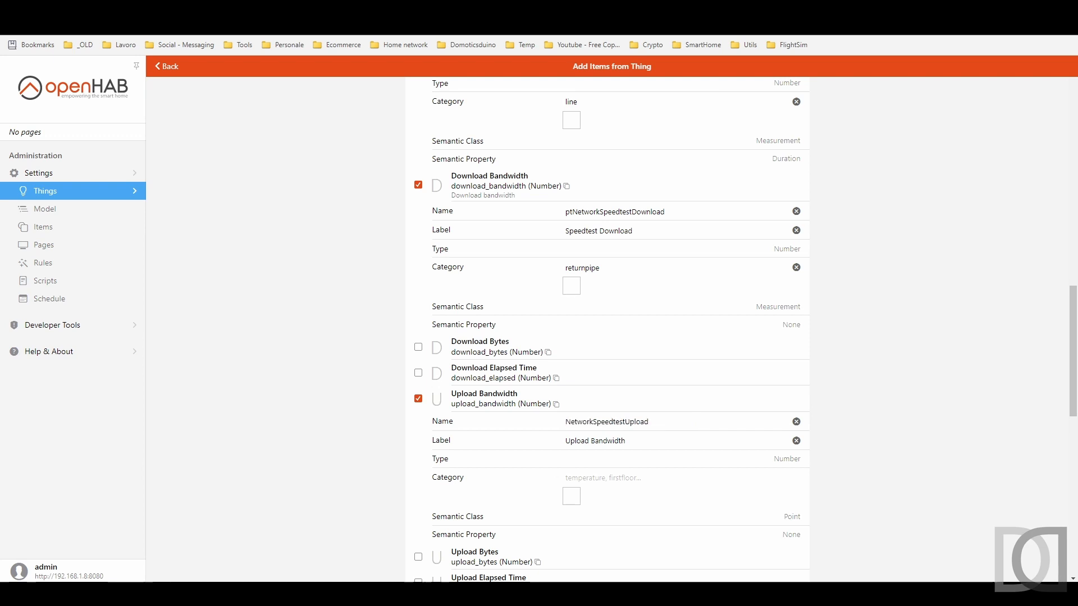
type("pt")
Change the Upload Bandwidth point's label to Speedtest Upload.
left_click(694, 447)
key("Home")
type("Speedtest")
key("End")
key("ctrl+shift+Left")
key("BackSpace")
Set the Upload Bandwidth point's category to flowpipe and its semantic class to Measurement.
key("Tab")
type("flow")
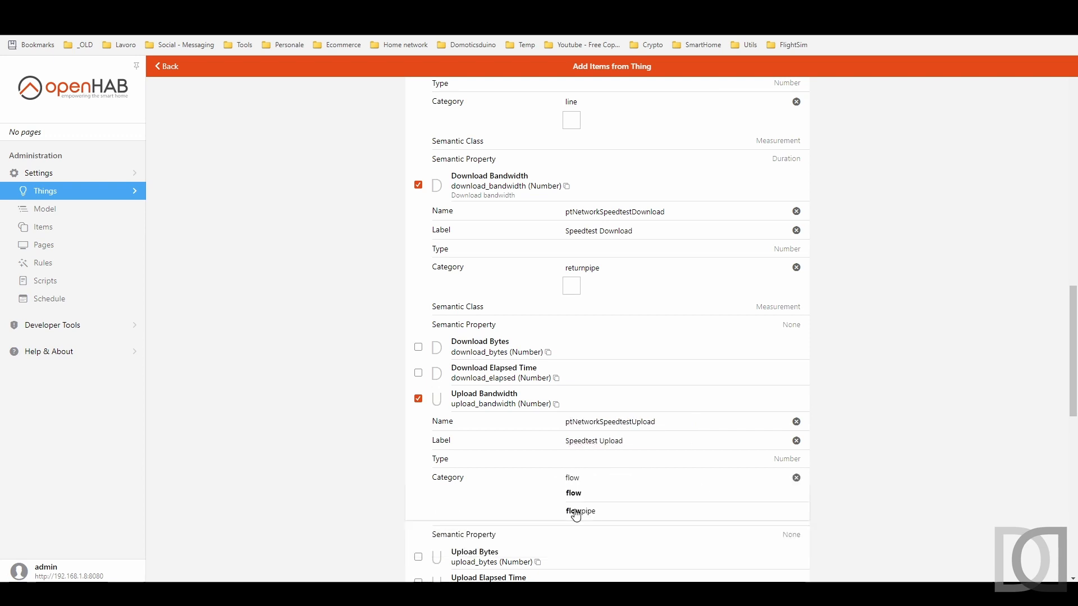
left_click(573, 512)
scroll(697, 466, "down", 2)
left_click(794, 405)
left_click(410, 286)
Rename the ISP point to ptNetworkSpeedtestISP.
scroll(699, 466, "down", 2)
left_click(694, 407)
key("Home")
key("Delete")
key("Delete")
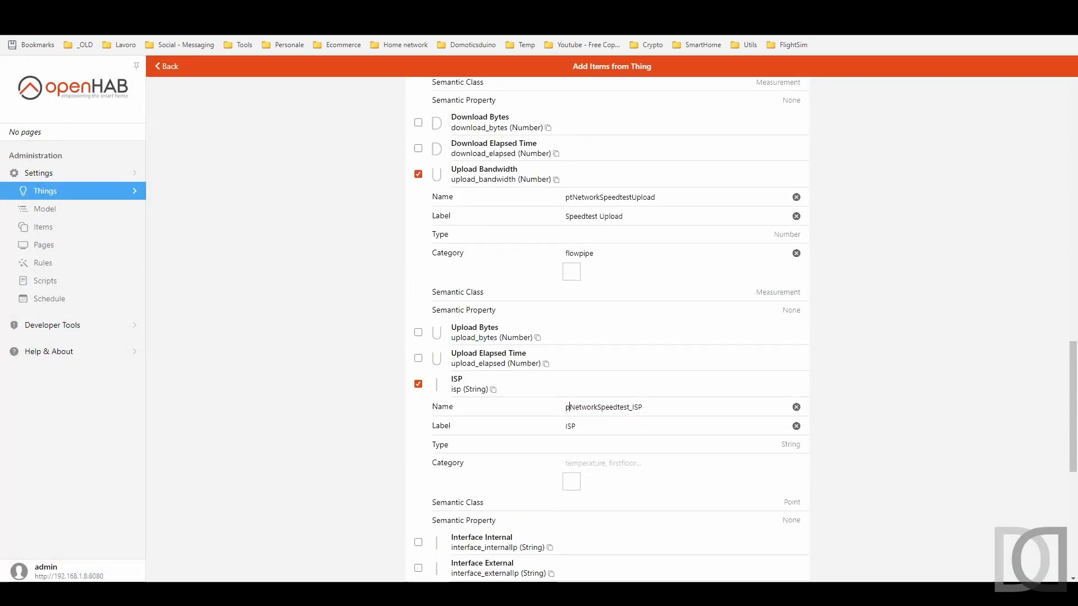
type("pt")
key("End")
key("Left")
key("Left")
key("Left")
key("BackSpace")
Set the ISP point's label to Speedtest ISP and its category to network.
key("Tab")
key("Home")
type("Speedtest")
key("Tab")
type("net")
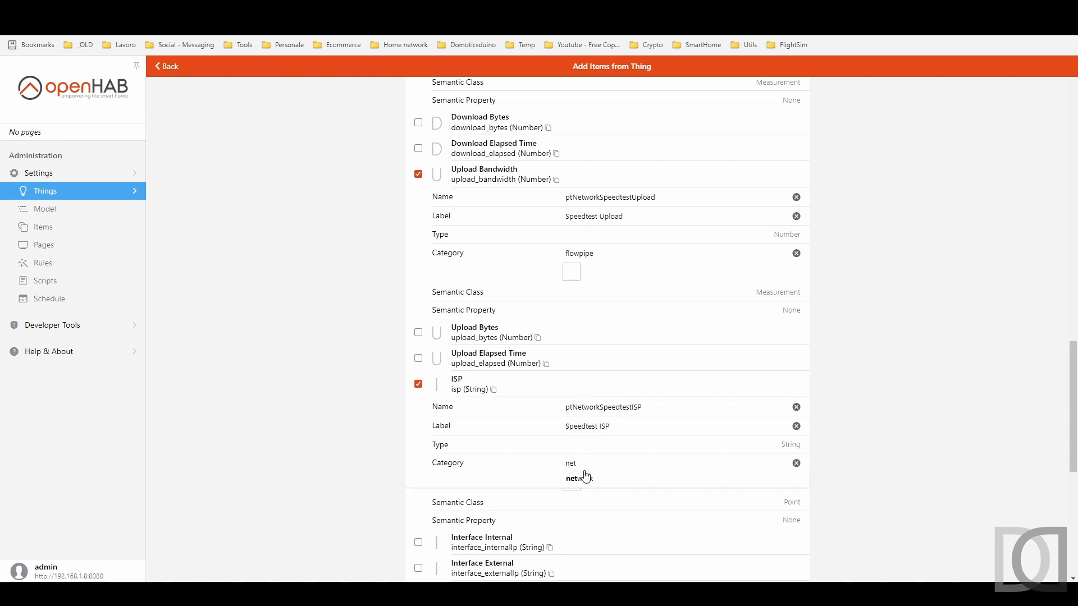
left_click(584, 477)
Rename the Result URL point to ptNetworkSpeedtestLink.
scroll(591, 475, "down", 2)
scroll(662, 433, "down", 1)
left_click(694, 449)
key("Home")
key("Delete")
key("Delete")
type("pt")
key("End")
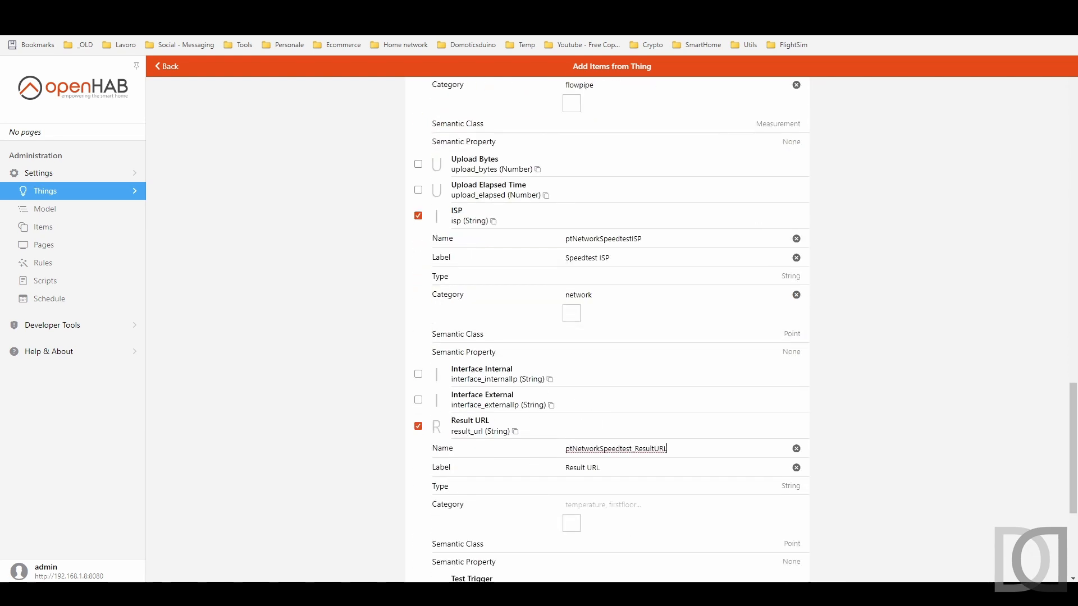
key("BackSpace")
key("Delete")
key("Delete")
key("Delete")
key("Delete")
key("Delete")
key("Delete")
key("Delete")
key("Delete")
key("Delete")
type("Link")
Label the Result URL point Speedtest Result and rename it to ptNetworkSpeedtestResultURL.
key("Tab")
type("Speedtest Result")
left_click(694, 449)
key("shift+Left")
key("shift+Left")
key("shift+Left")
key("shift+Left")
type("ResultURL")
Extend the Result URL point's label to Speedtest Result URL and set its category to settings.
key("Tab")
key("End")
type("URL")
scroll(694, 449, "down", 2)
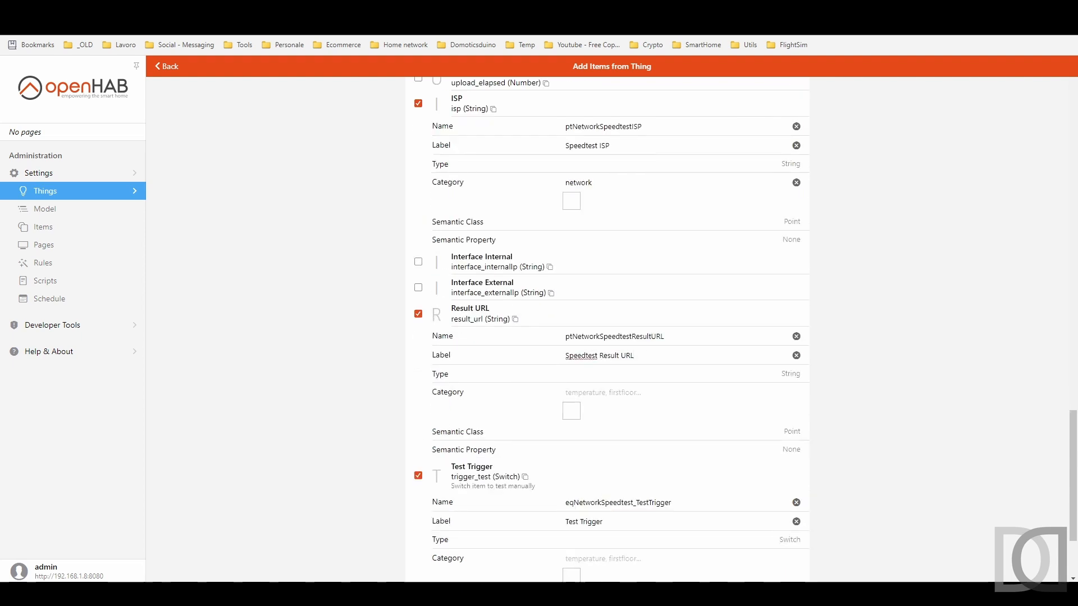
key("Tab")
type("se")
left_click(584, 498)
Rename the Test Trigger point to ptNetworkSpeedtestSwitch.
scroll(597, 428, "down", 1)
left_click(573, 447)
key("BackSpace")
key("BackSpace")
type("pt")
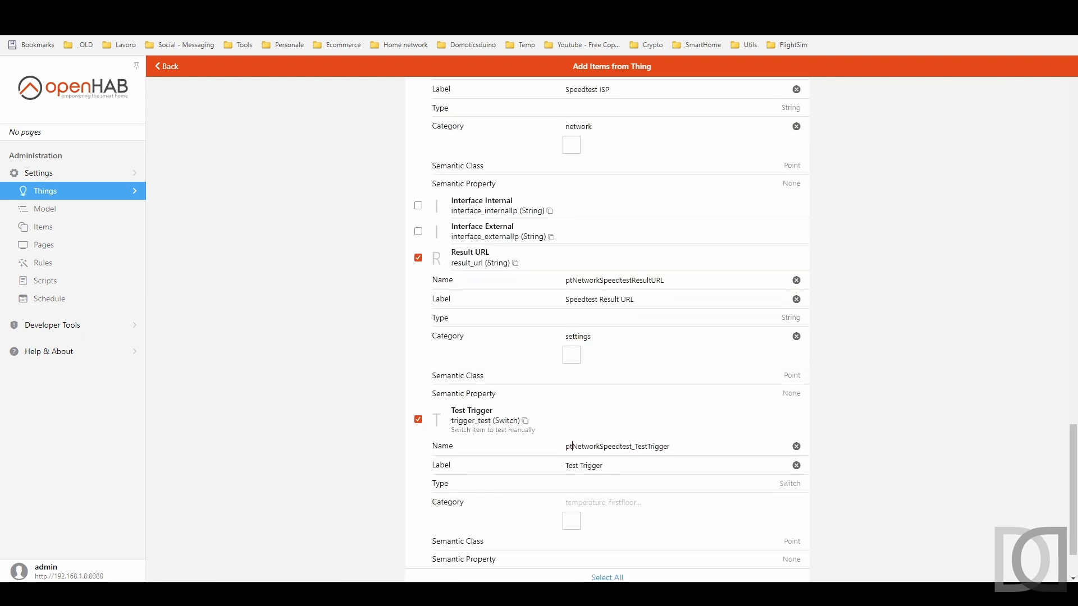
left_click_drag(632, 446, 670, 446)
type("Switch")
Set the Test Trigger point's label to Speedtest Switch and its category to switch.
key("Tab")
type("Speedtest")
key("Tab")
type("swi")
left_click(581, 536)
Set the Test Trigger point's semantic class to Switch and add the equipment with its selected points to the model.
left_click(791, 542)
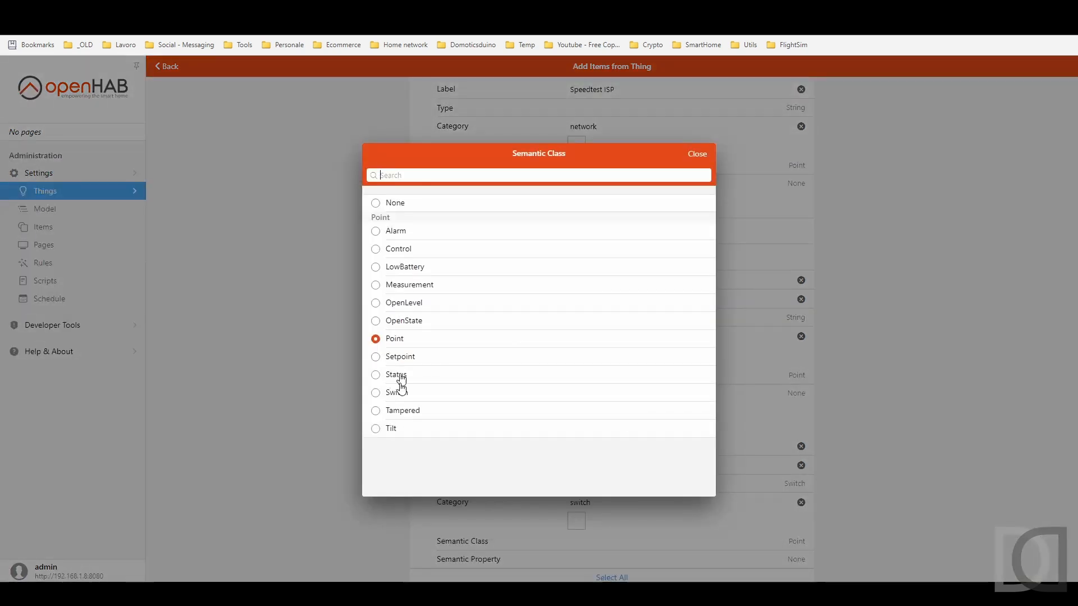
left_click(399, 392)
scroll(623, 512, "down", 2)
left_click(610, 558)
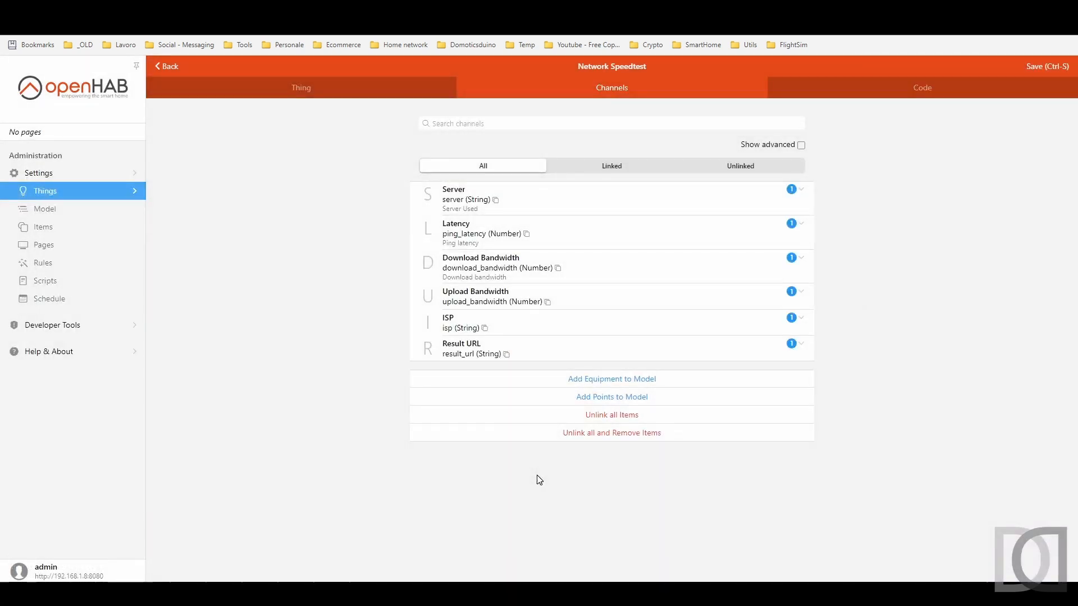
Examine the Server channel's link and the details of its linked Speedtest Server item.
left_click(582, 210)
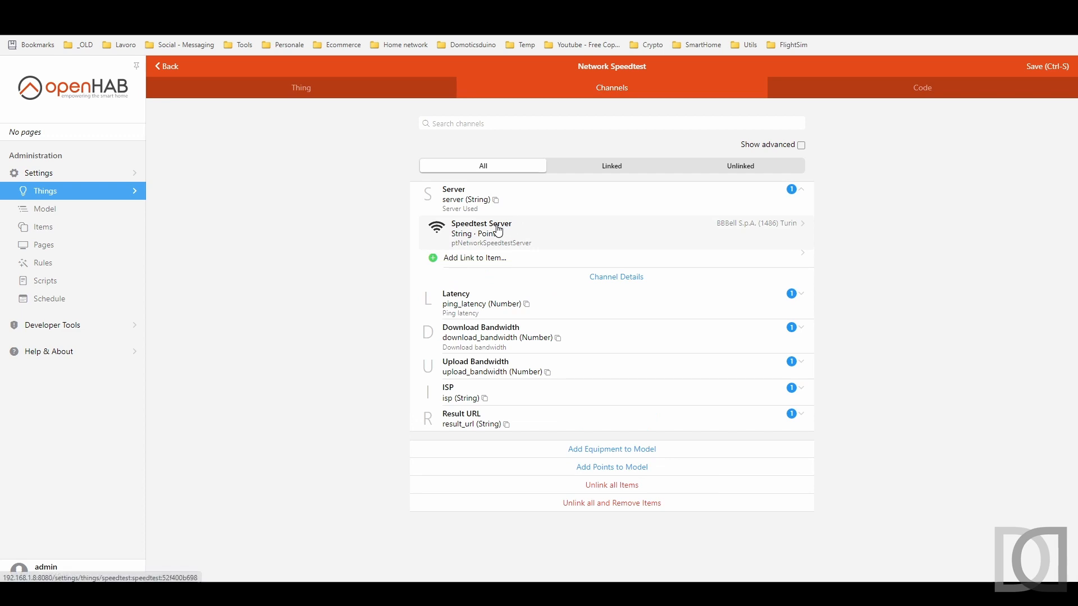
left_click(499, 230)
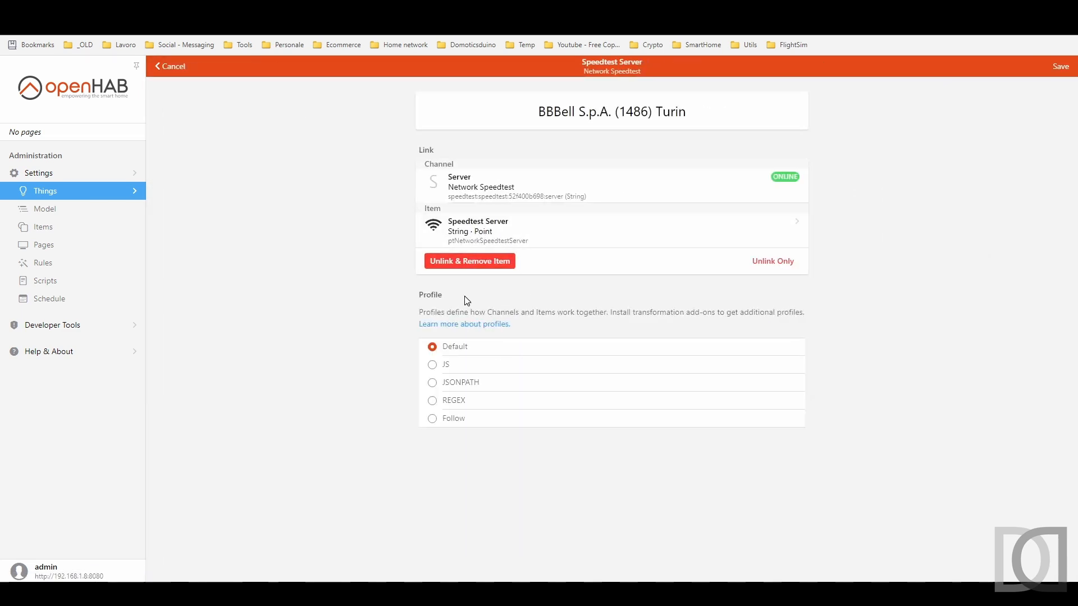
left_click(484, 240)
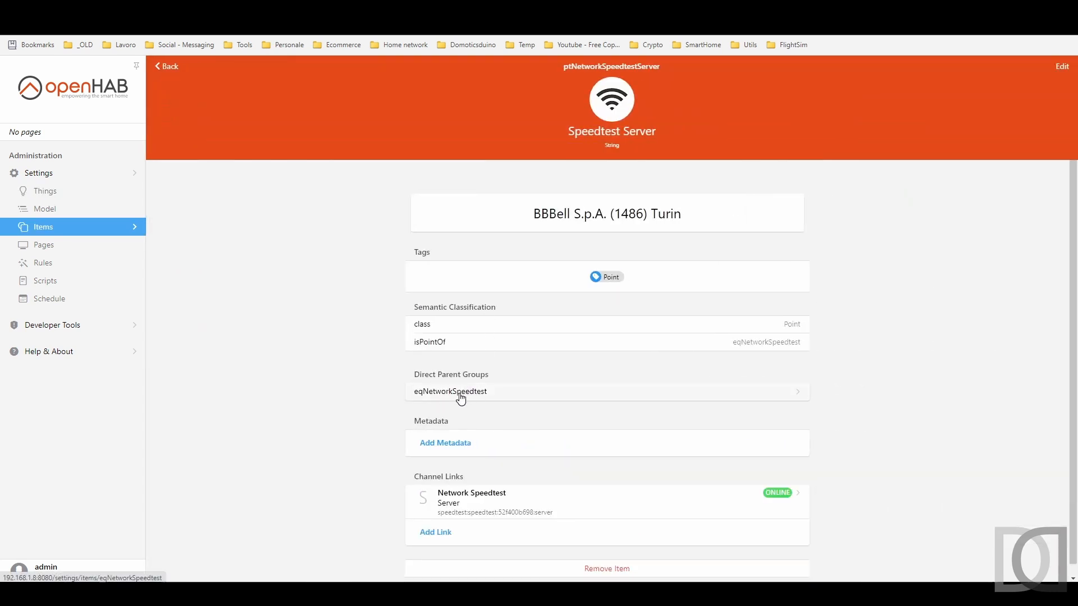
left_click(168, 66)
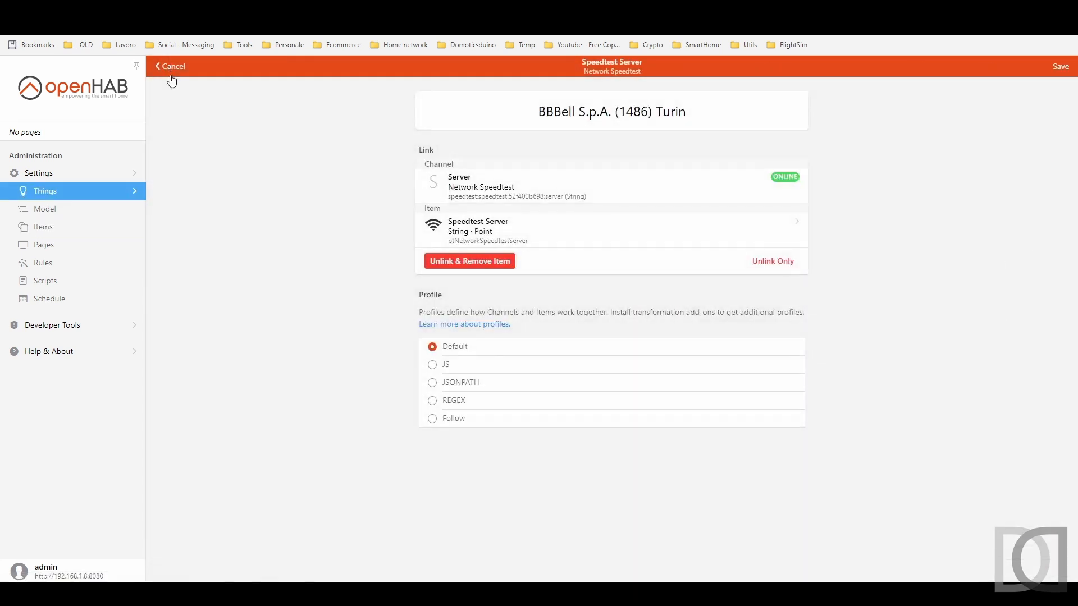
Return to the home page and view the Network Appliances equipment card.
left_click(72, 92)
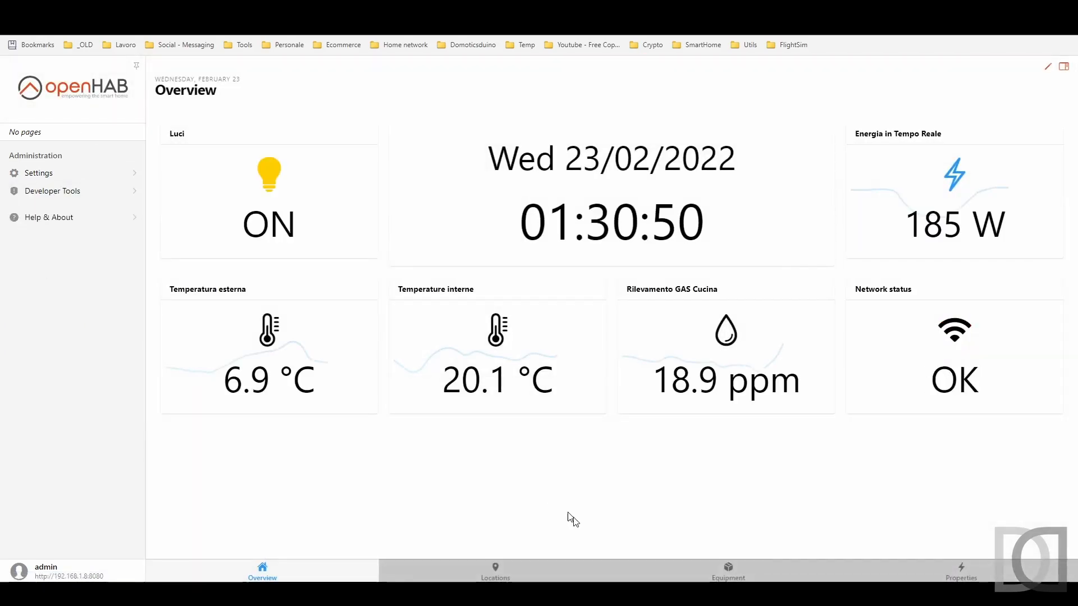
left_click(683, 576)
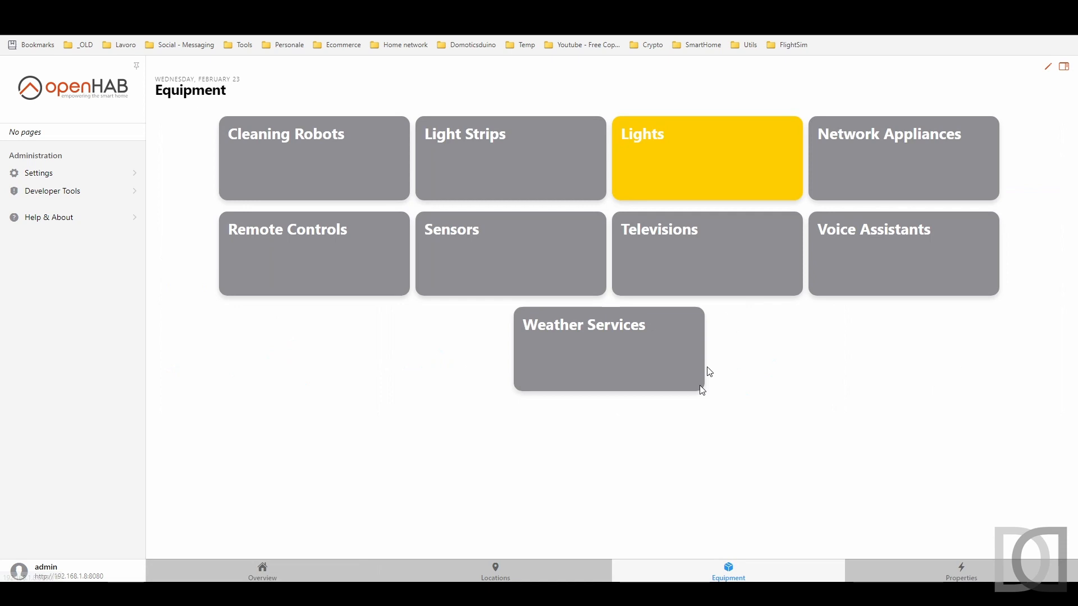
left_click(853, 133)
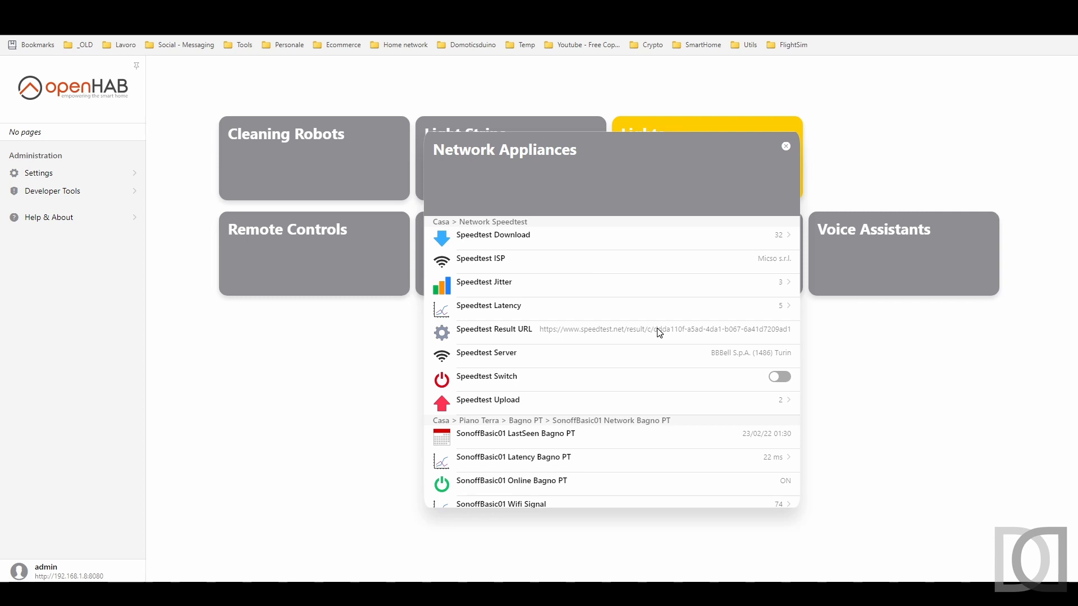
Inspect the Speedtest Result URL entry in the browser's developer tools and copy its link.
right_click(582, 333)
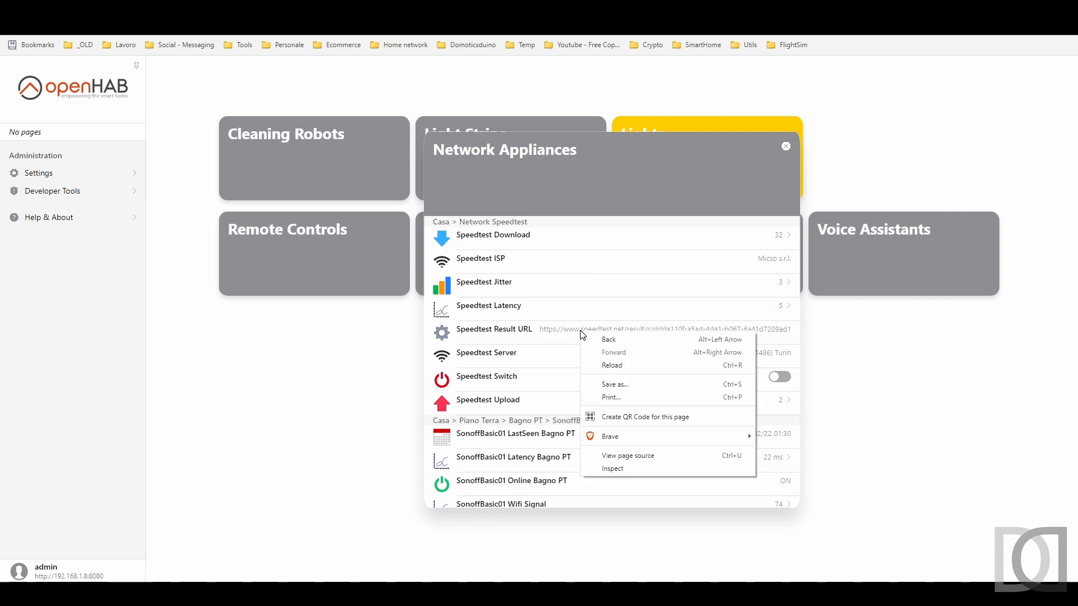
left_click(571, 335)
right_click(571, 336)
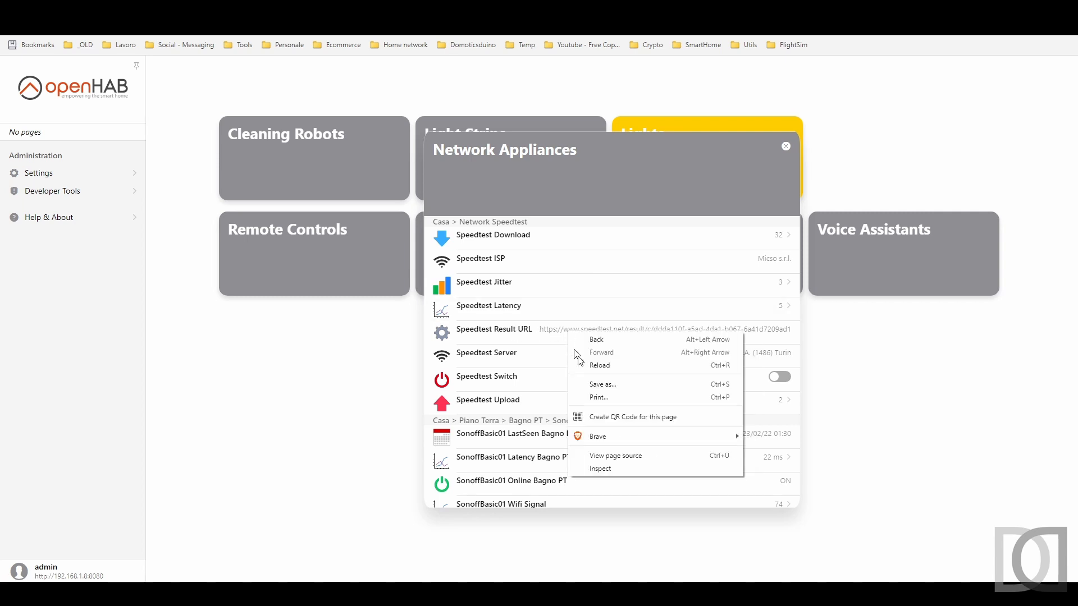
left_click(597, 470)
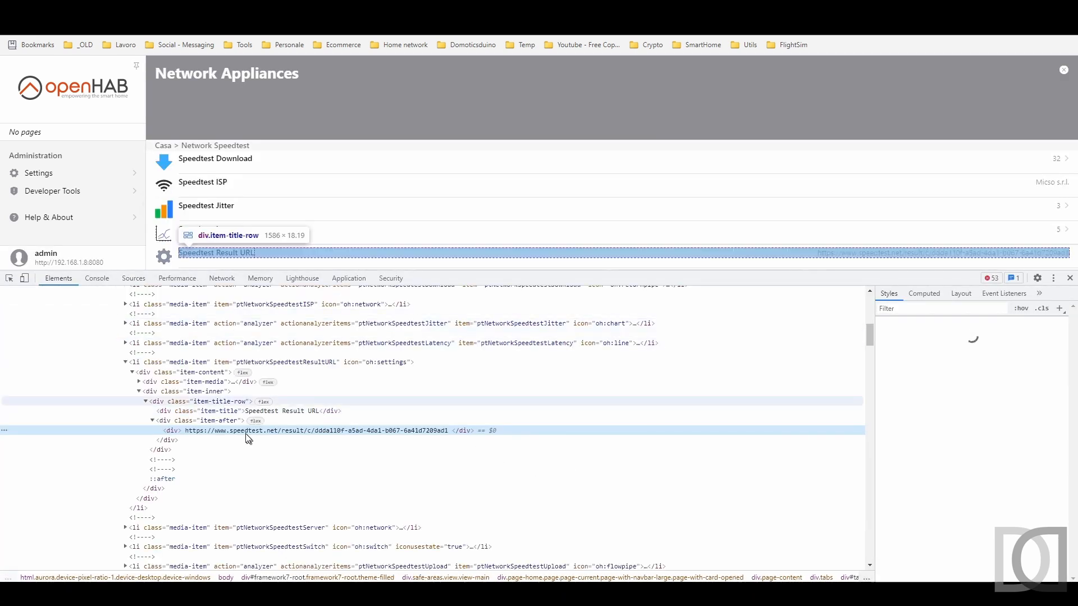
double_click(234, 431)
key("ctrl+c")
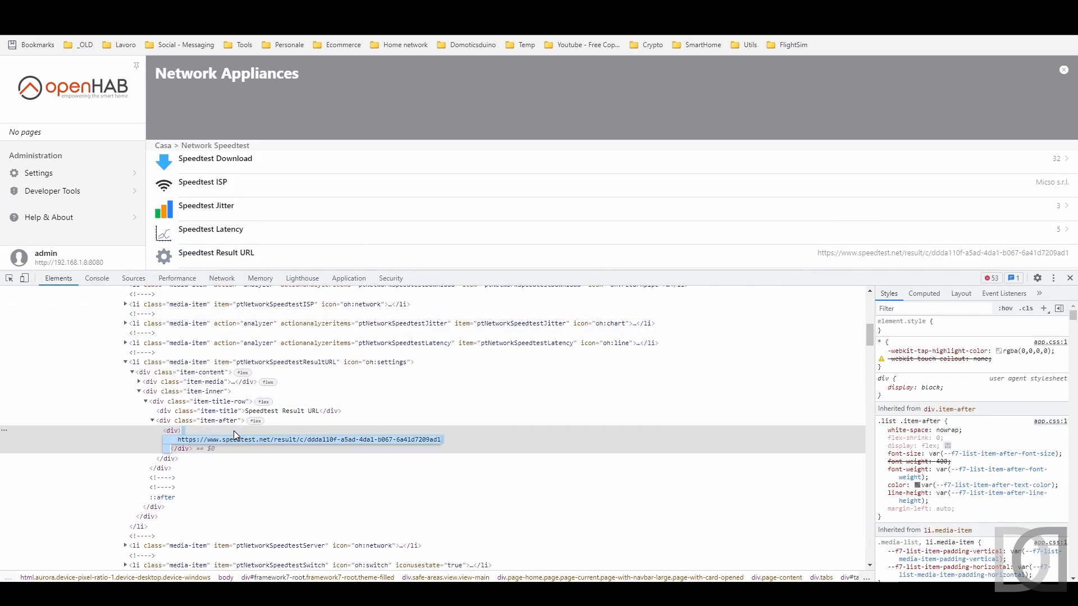
left_click(1070, 279)
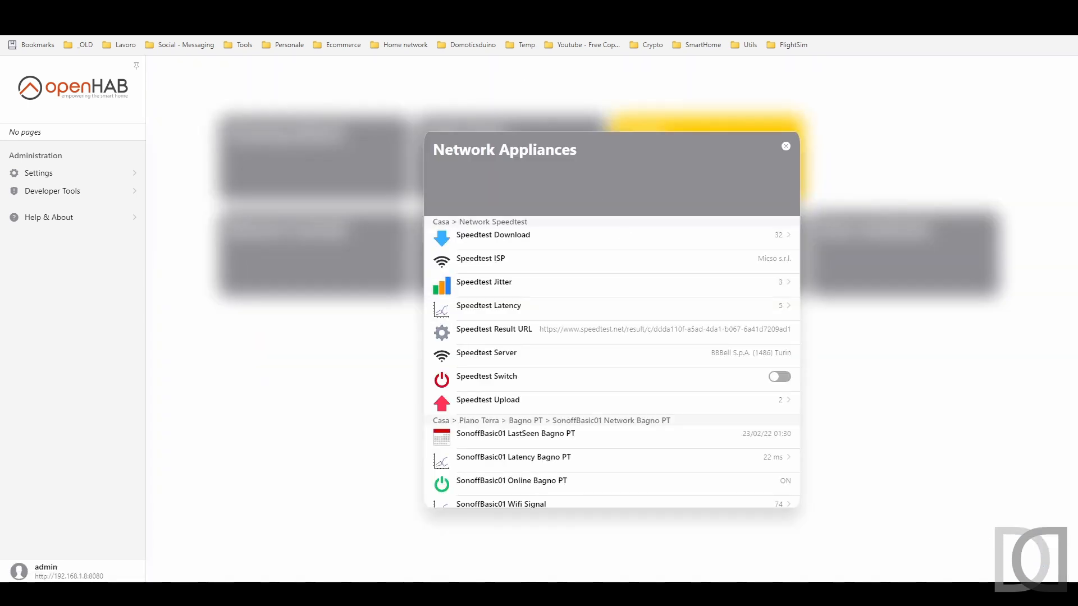
Open the copied speedtest result link in a new browser tab, and close the Network Appliances card after viewing it.
key("ctrl+t")
key("ctrl+v")
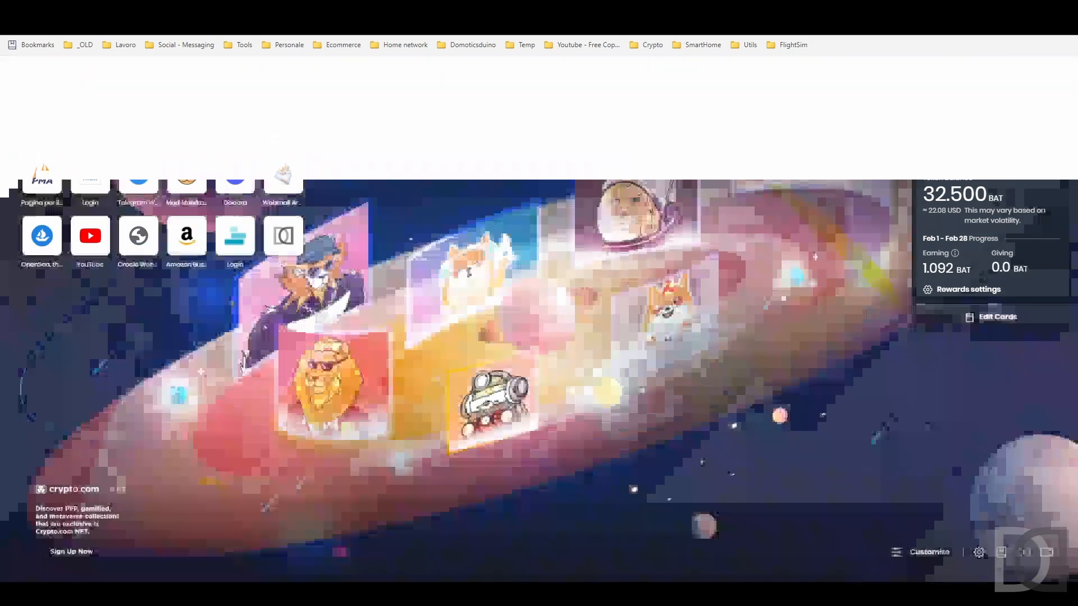
key("Return")
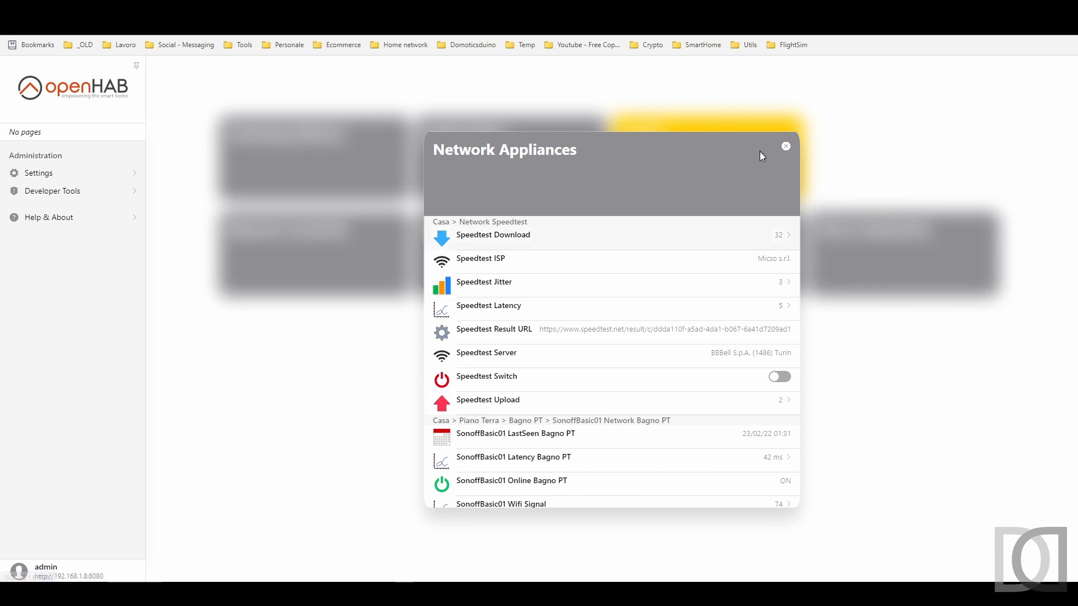
left_click(786, 148)
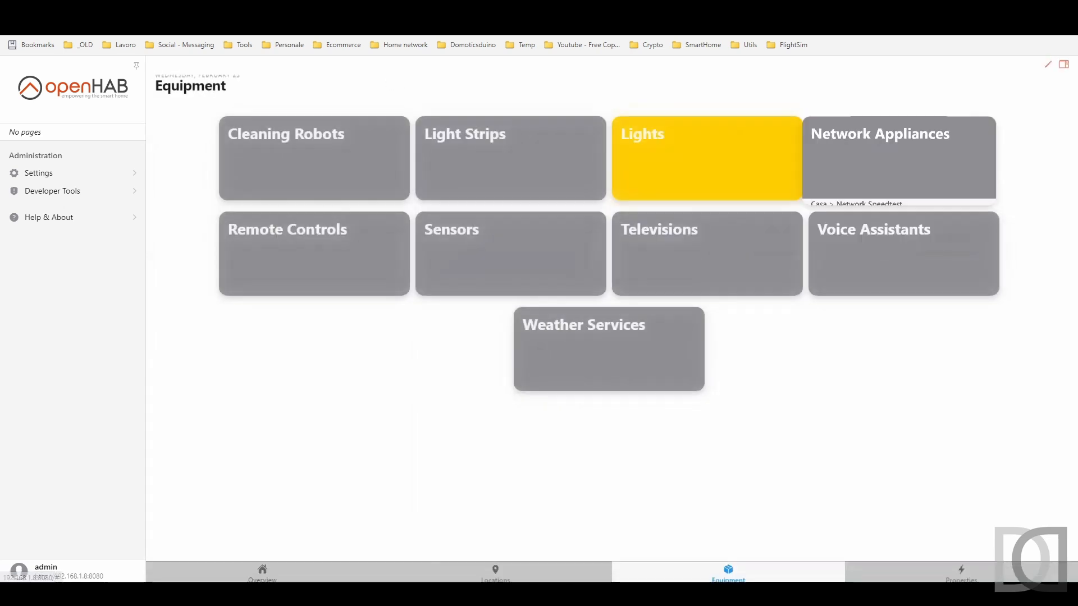
Open the details of the Network Speedtest equipment under Casa in the semantic model.
left_click(72, 178)
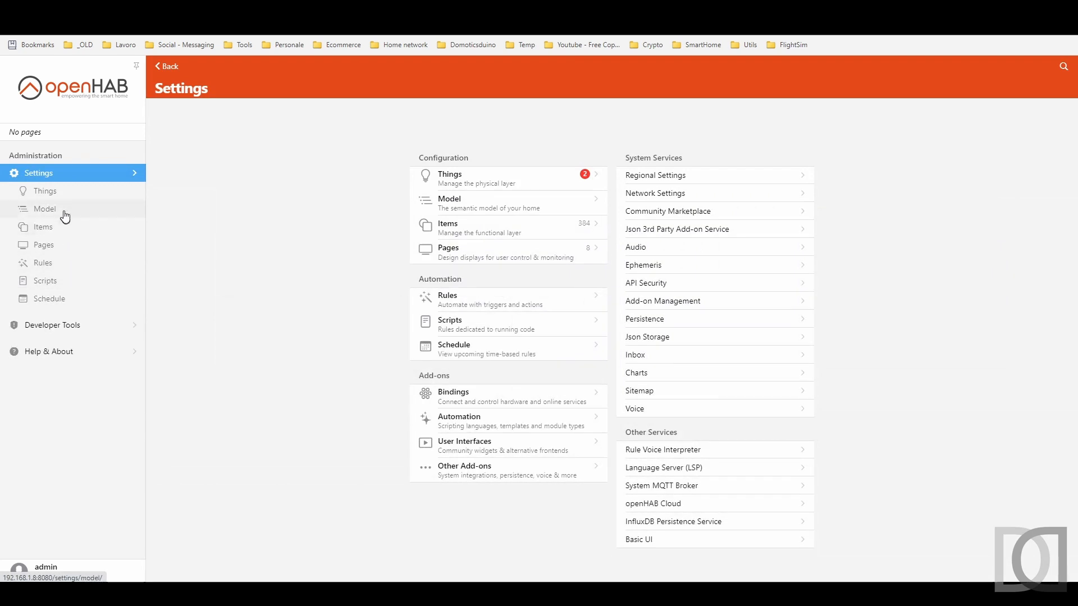
left_click(65, 213)
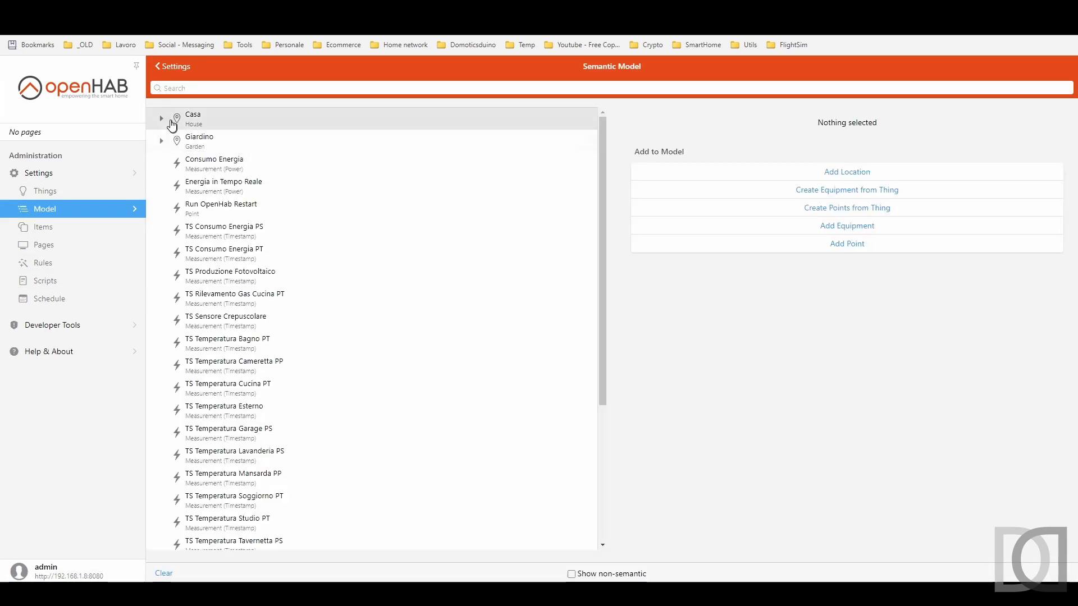
left_click(162, 118)
left_click(240, 209)
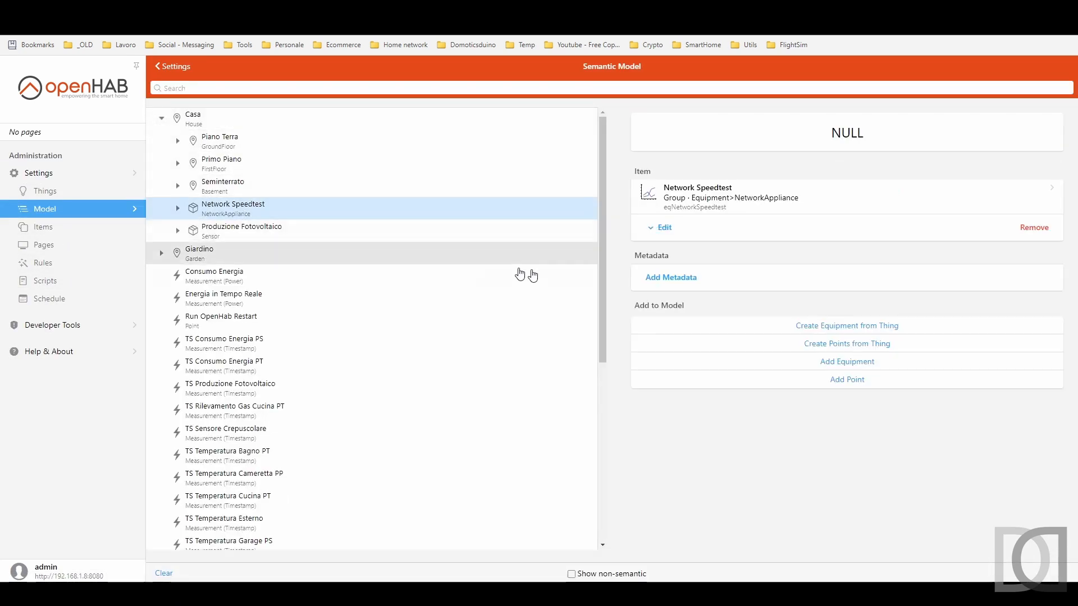
left_click(711, 217)
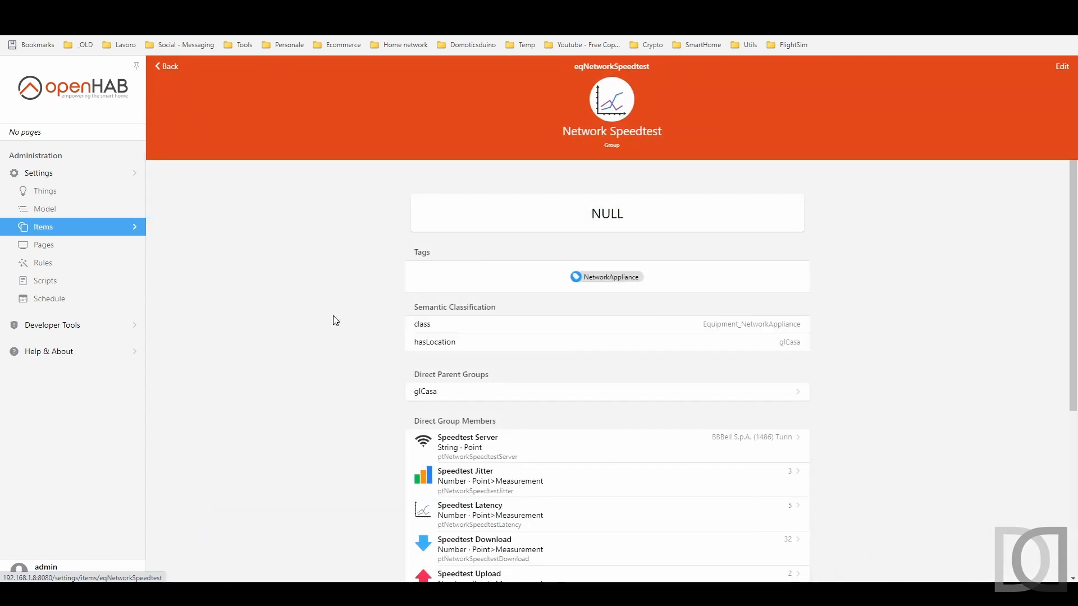
Add State Description metadata with the pattern %.2f ms to the Speedtest Jitter item and save it.
scroll(335, 320, "down", 3)
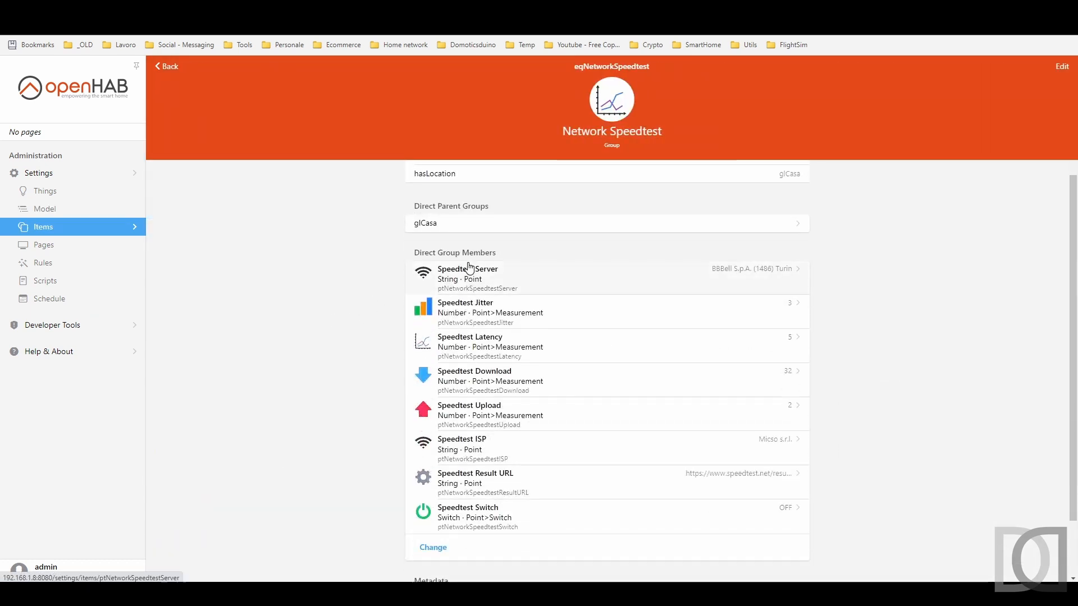
left_click(475, 306)
scroll(492, 320, "down", 1)
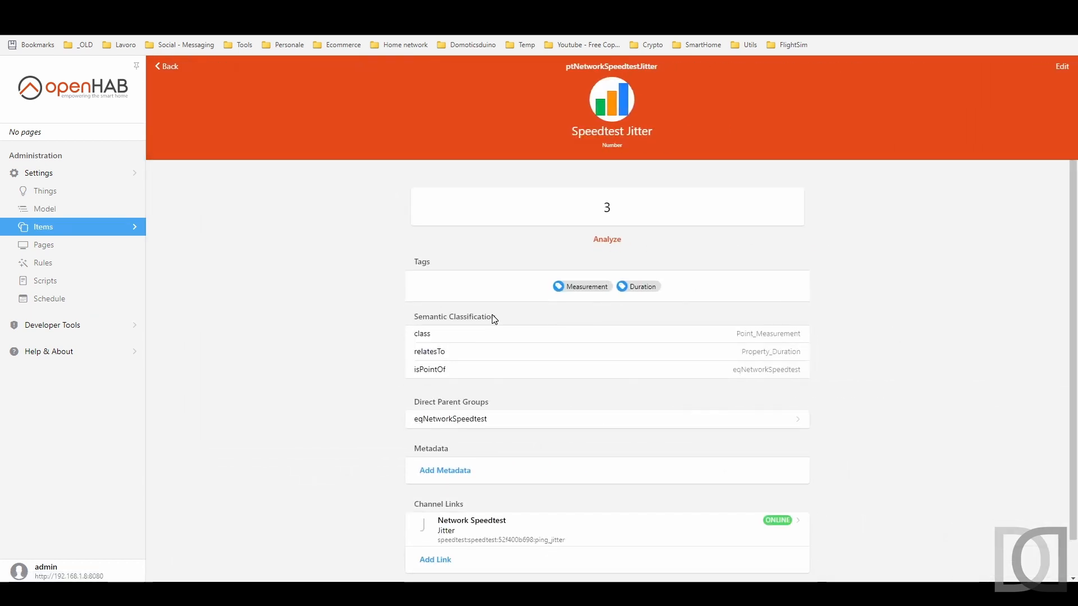
left_click(447, 436)
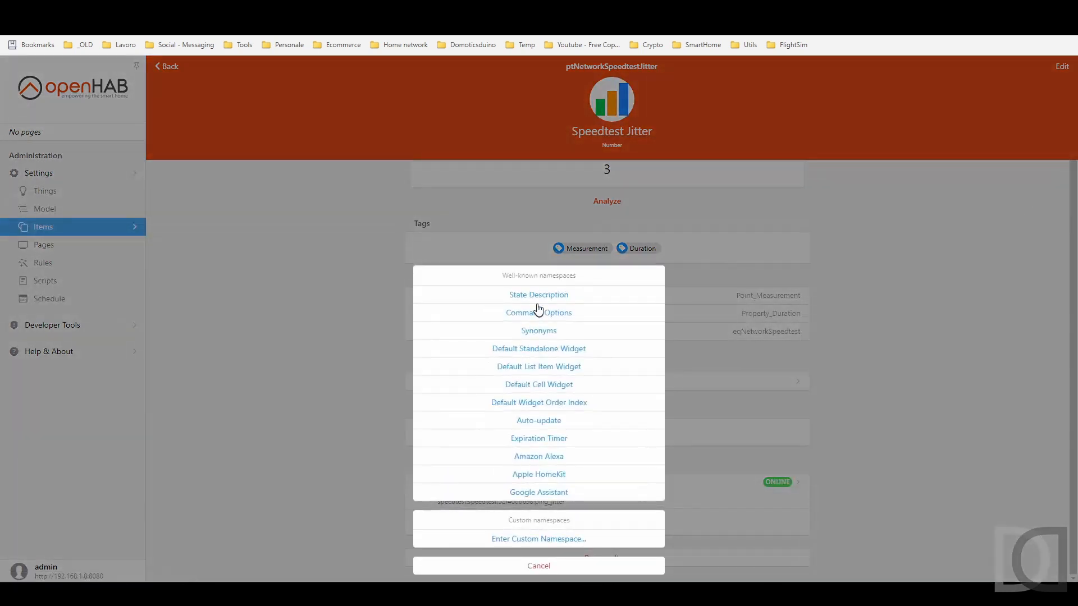
left_click(539, 296)
left_click(465, 176)
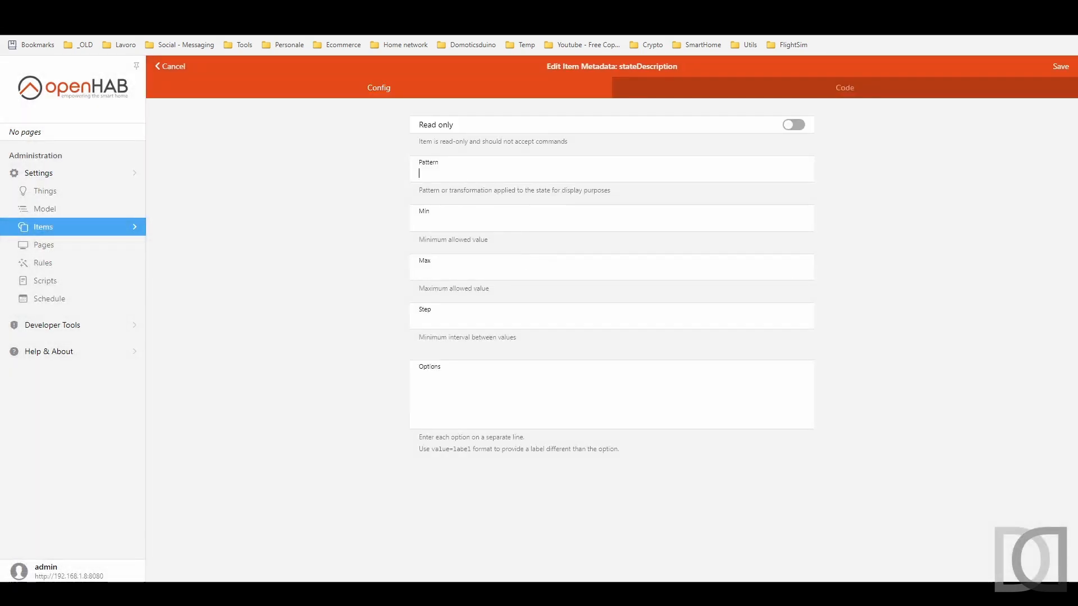
type("%.2f ms")
left_click(1060, 68)
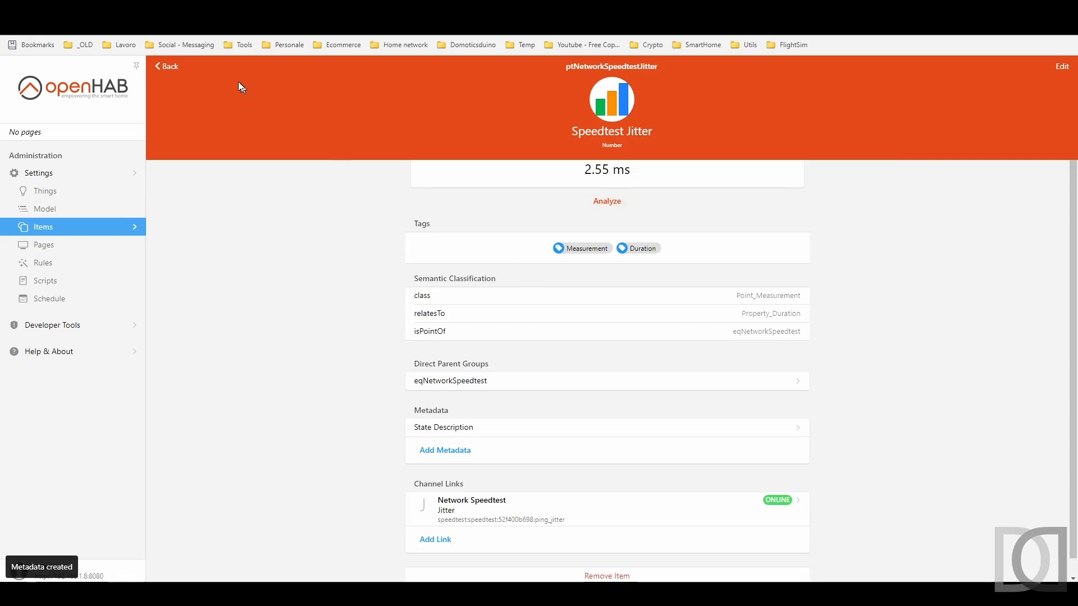
Add State Description metadata with the pattern %.2f ms to the Speedtest Latency item and save it.
left_click(168, 66)
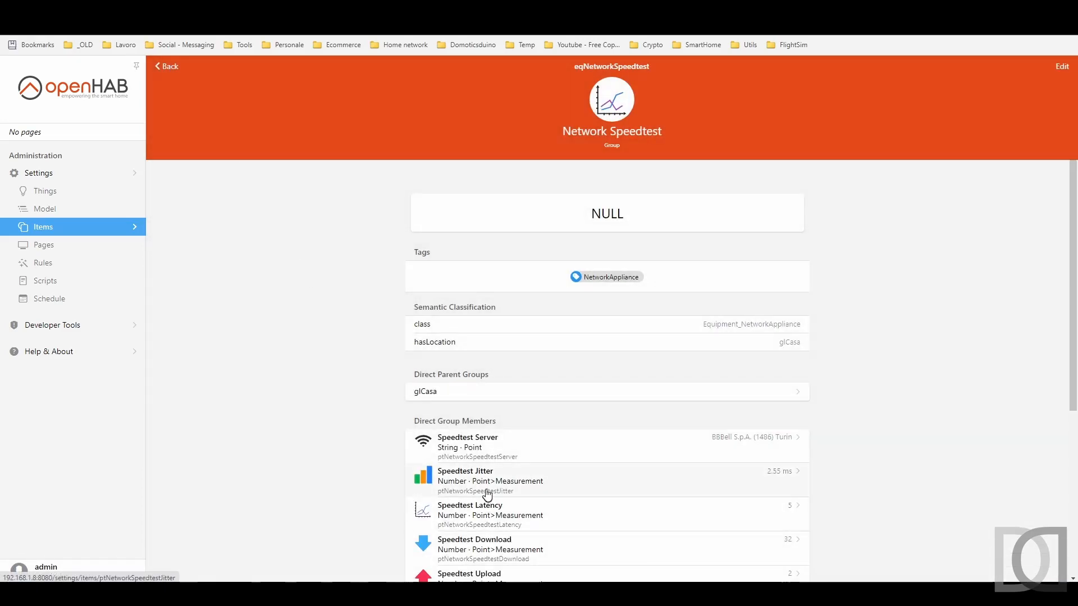
scroll(484, 493, "down", 1)
left_click(486, 465)
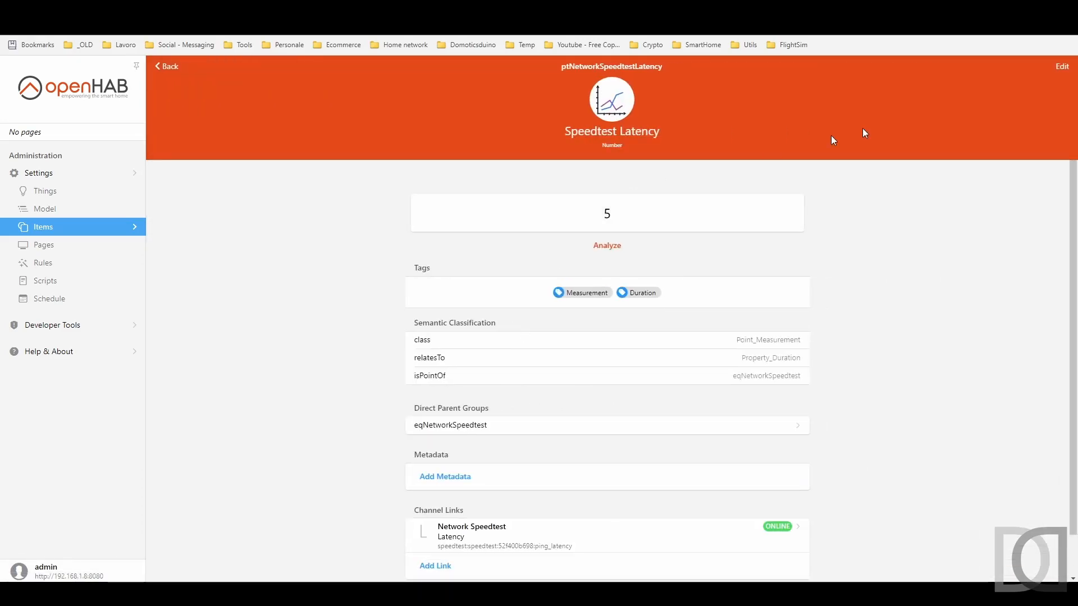
left_click(1059, 68)
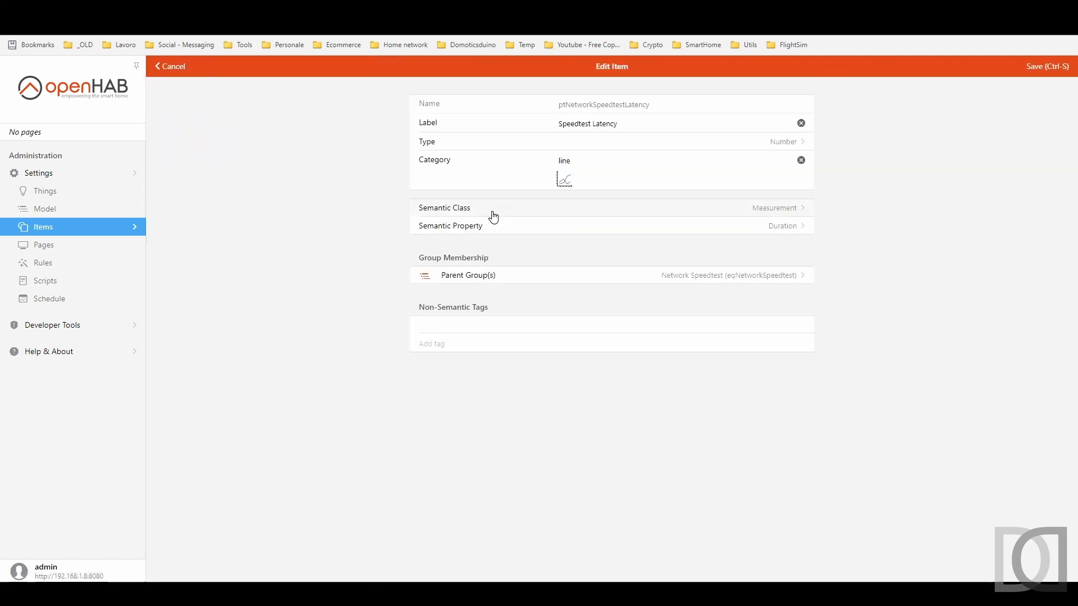
left_click(171, 66)
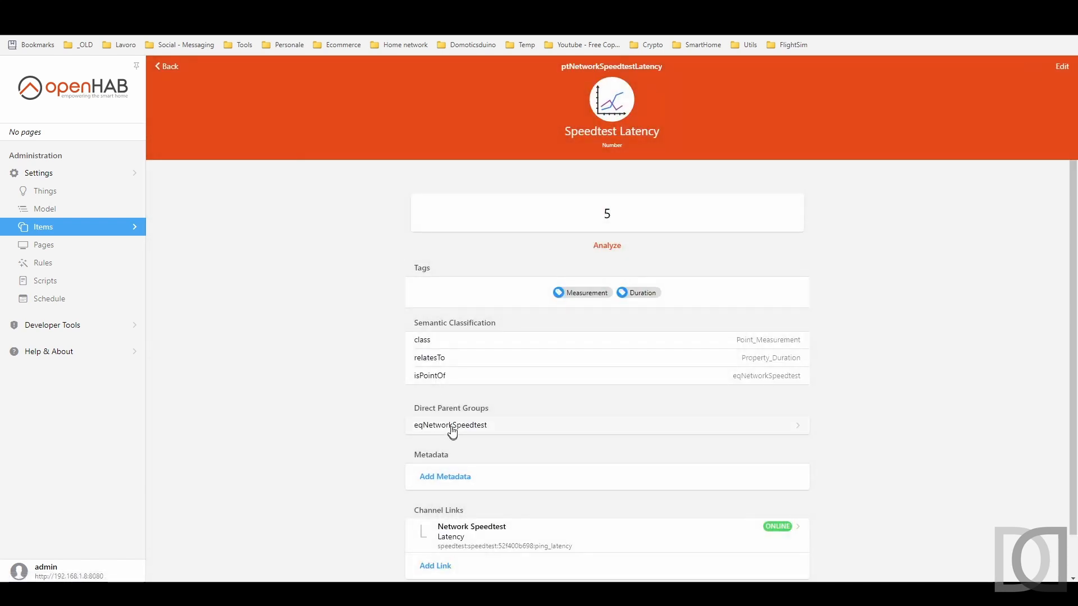
left_click(445, 477)
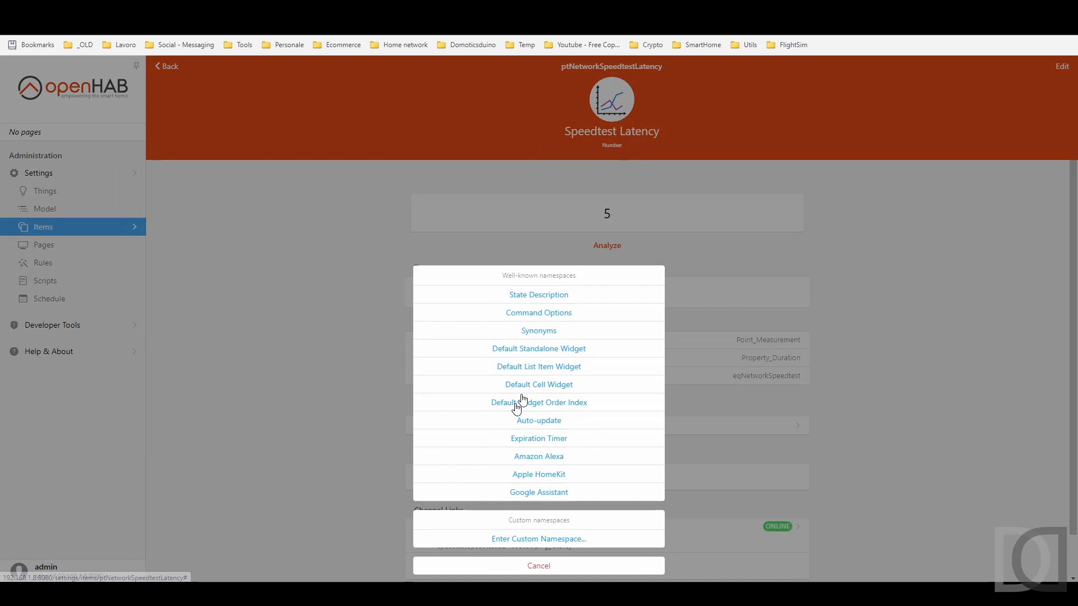
left_click(538, 297)
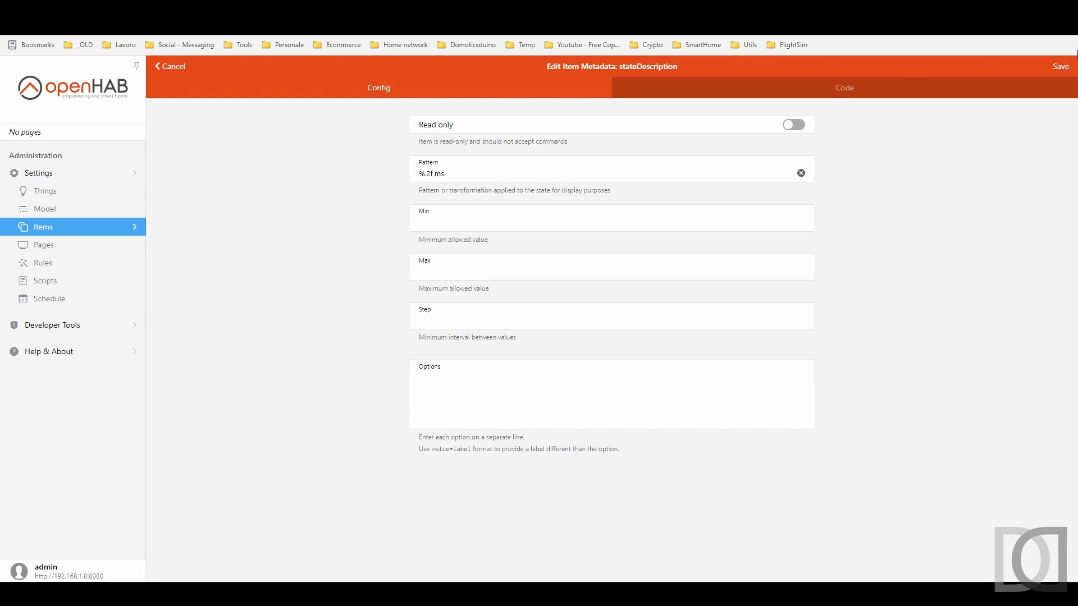
left_click(1061, 66)
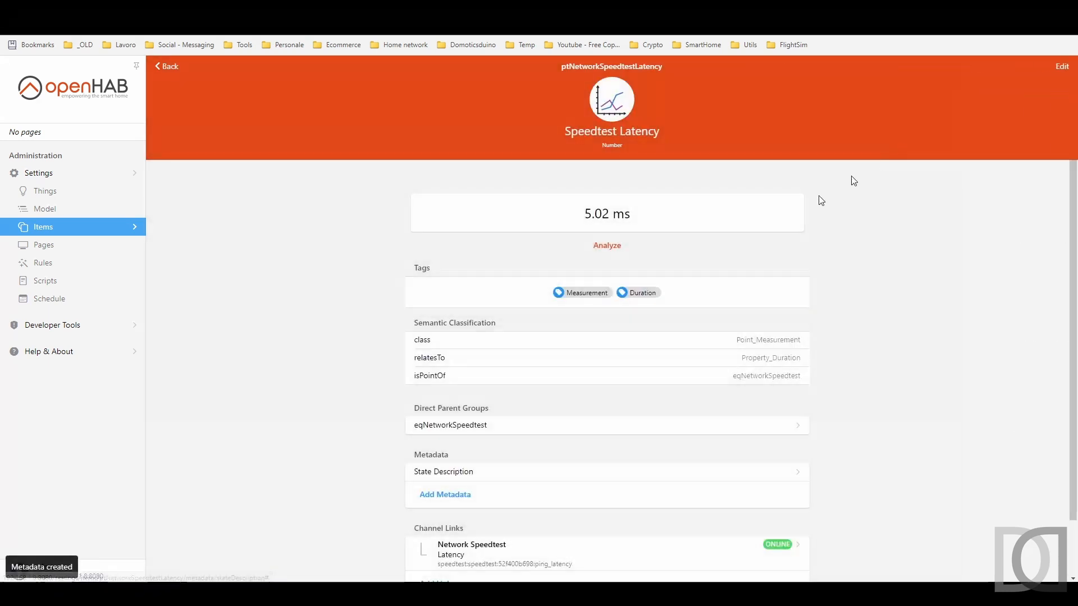
Add State Description metadata with the pattern %.1f Mbps to the Speedtest Download item, copy the pattern text, and save.
left_click(168, 76)
scroll(395, 352, "down", 4)
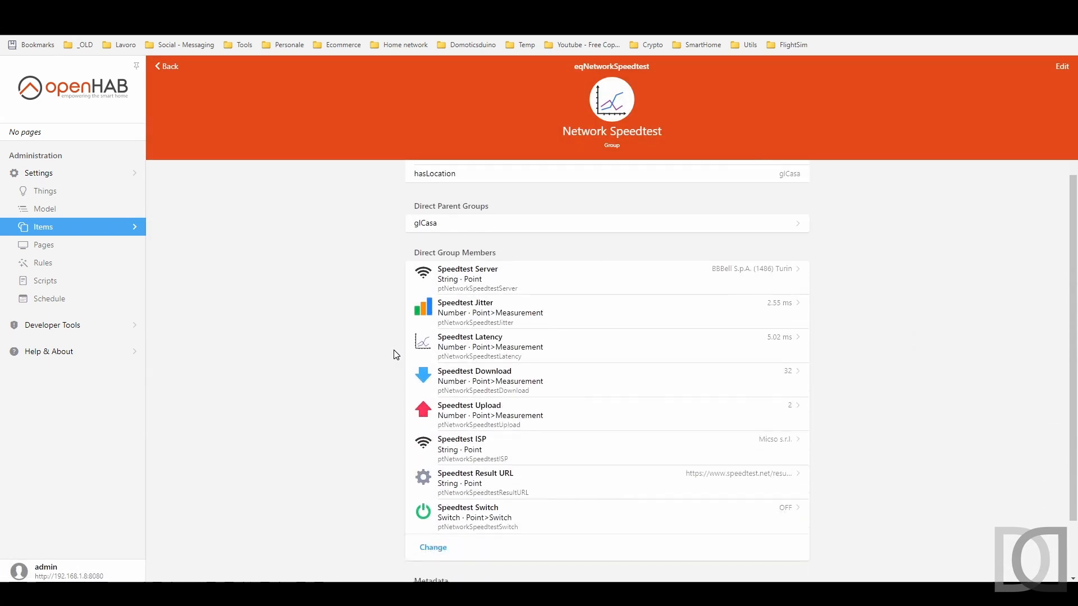
left_click(482, 389)
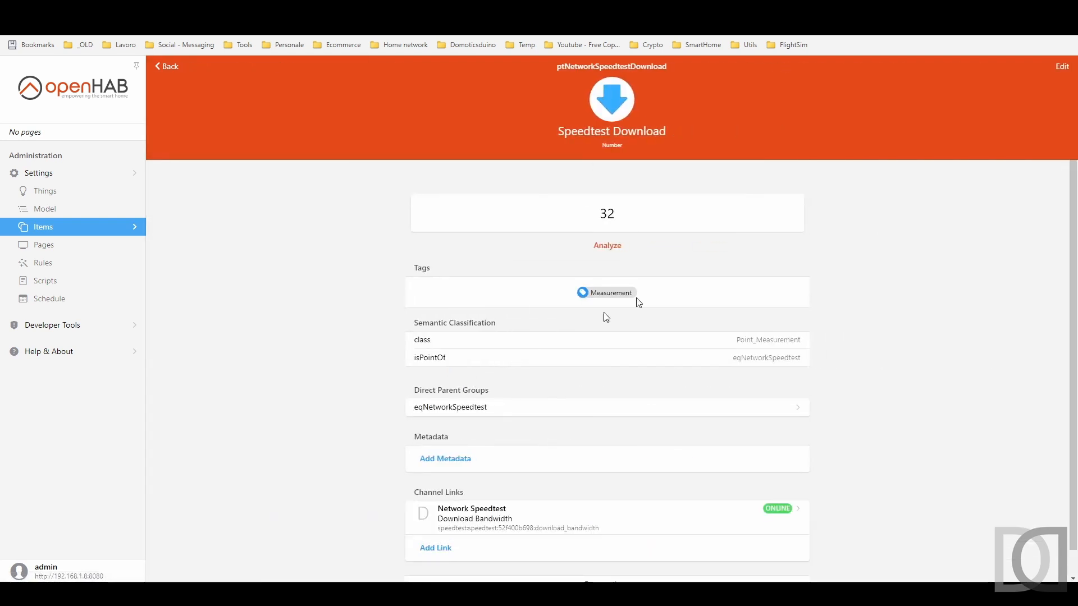
left_click(466, 458)
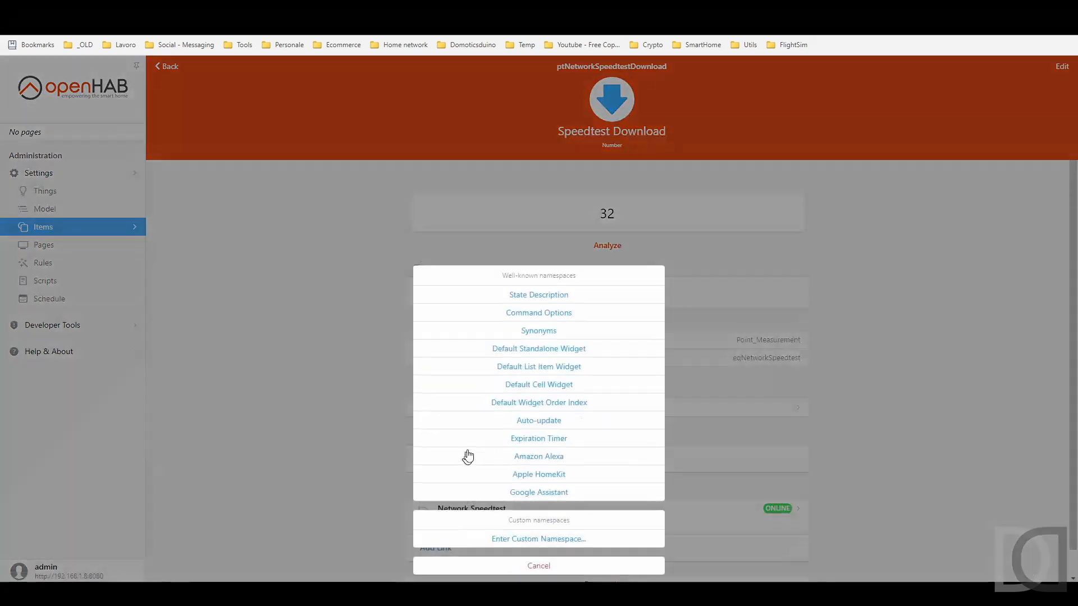
left_click(528, 298)
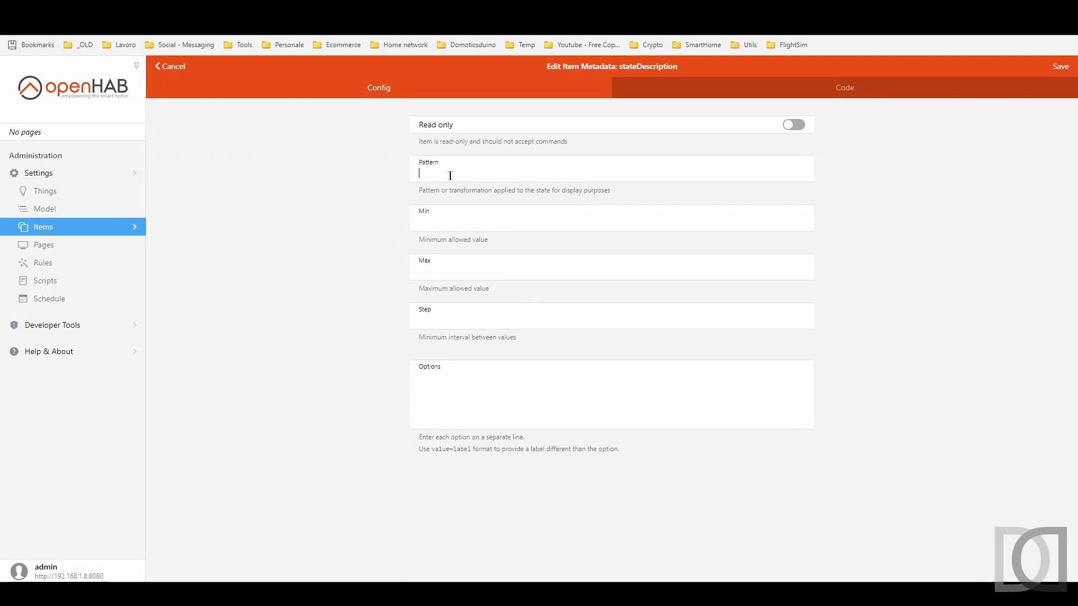
type("%.1f Mbps")
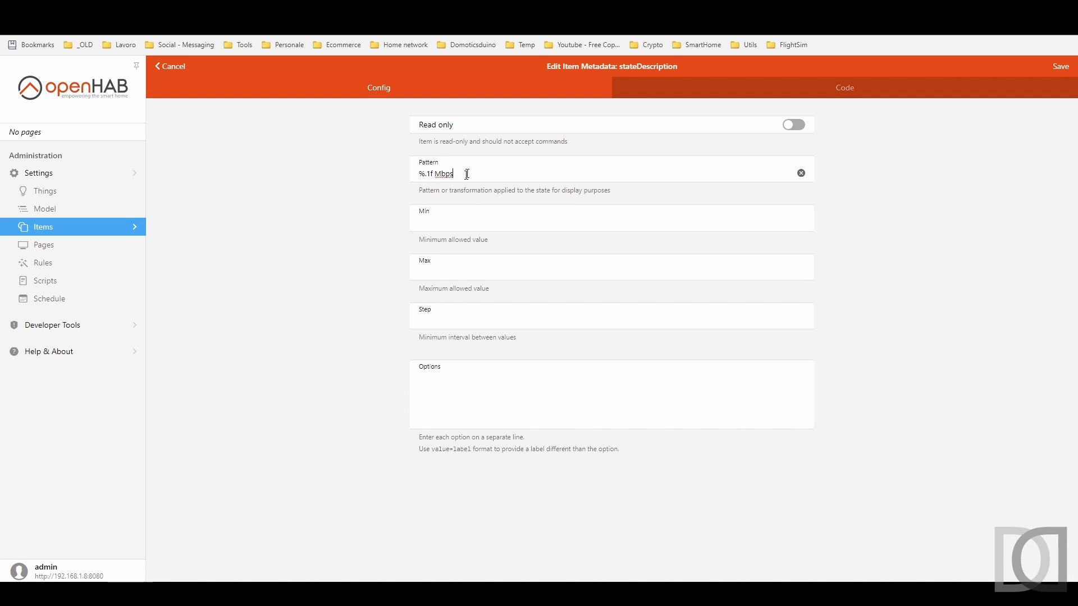
left_click_drag(467, 175, 381, 167)
key("ctrl+c")
left_click(1061, 66)
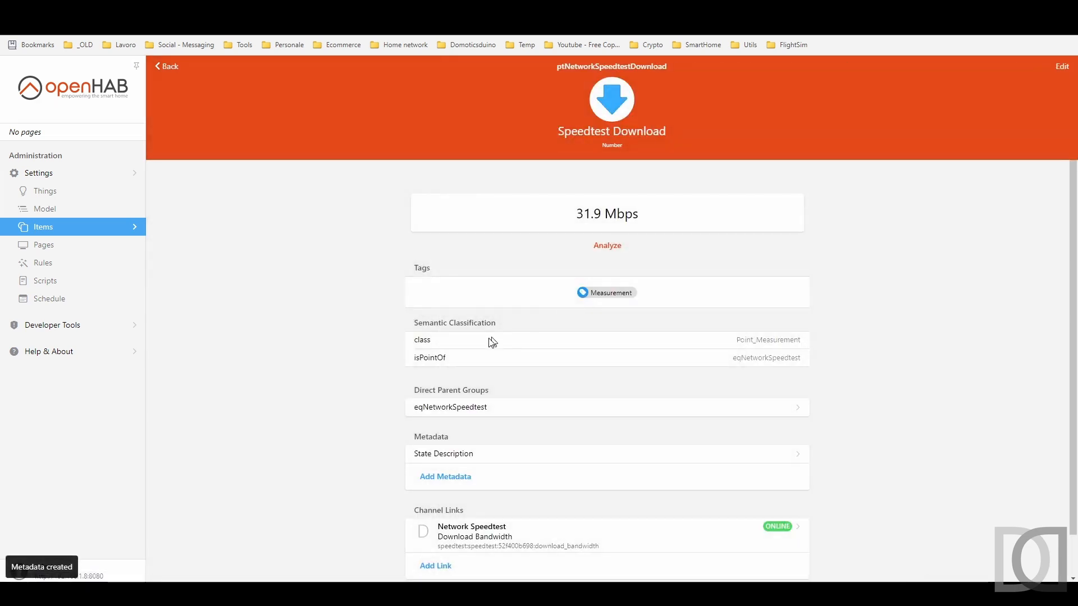
Add State Description metadata with the copied pattern %.1f Mbps to the Speedtest Upload item, save it, and return to the Network Speedtest group.
left_click(170, 66)
scroll(434, 343, "down", 4)
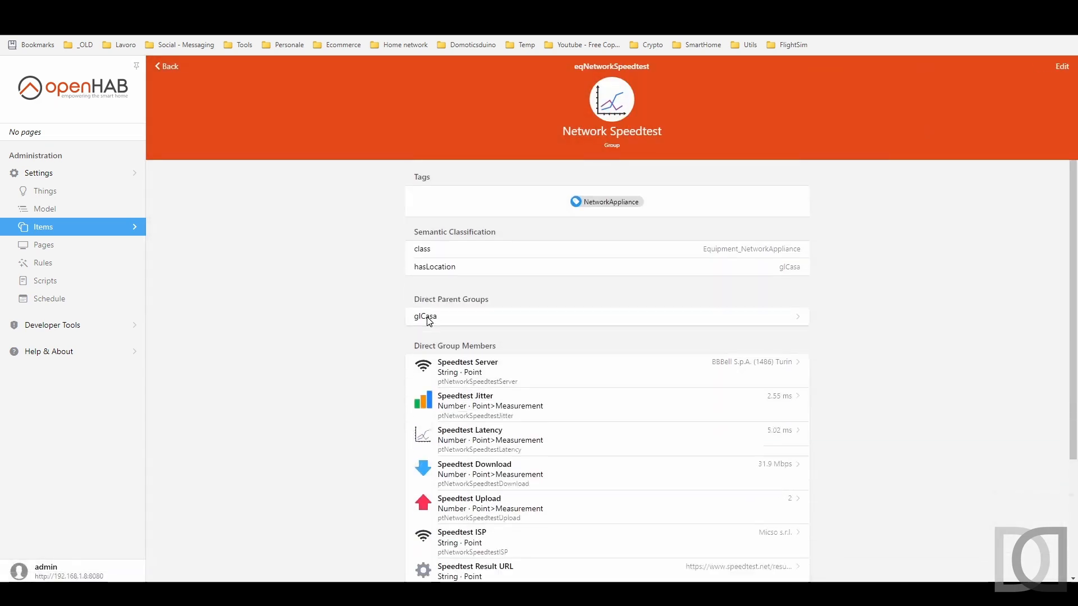
left_click(453, 359)
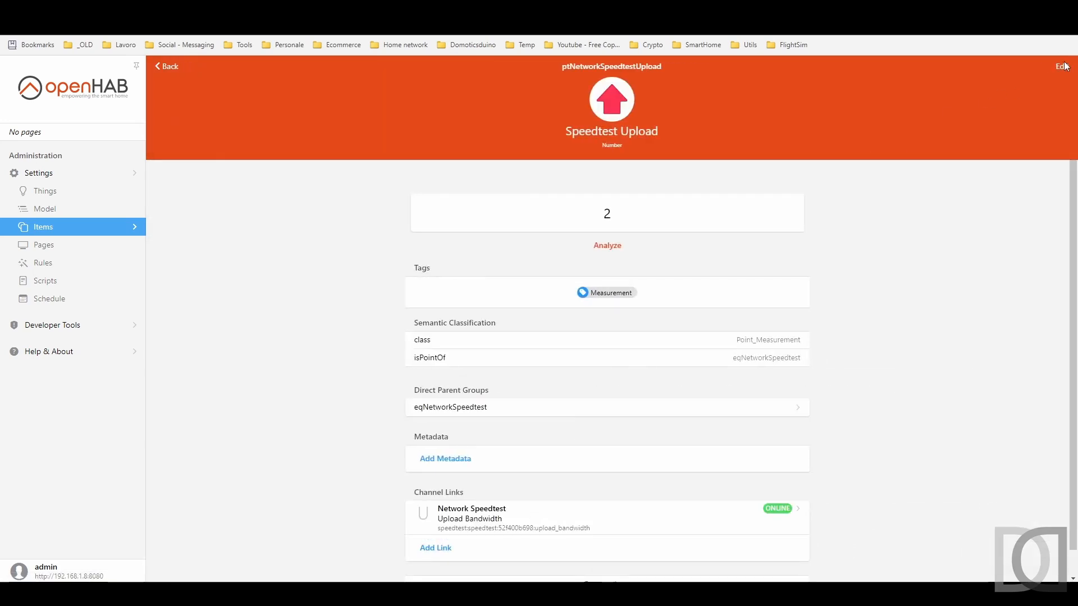
left_click(446, 458)
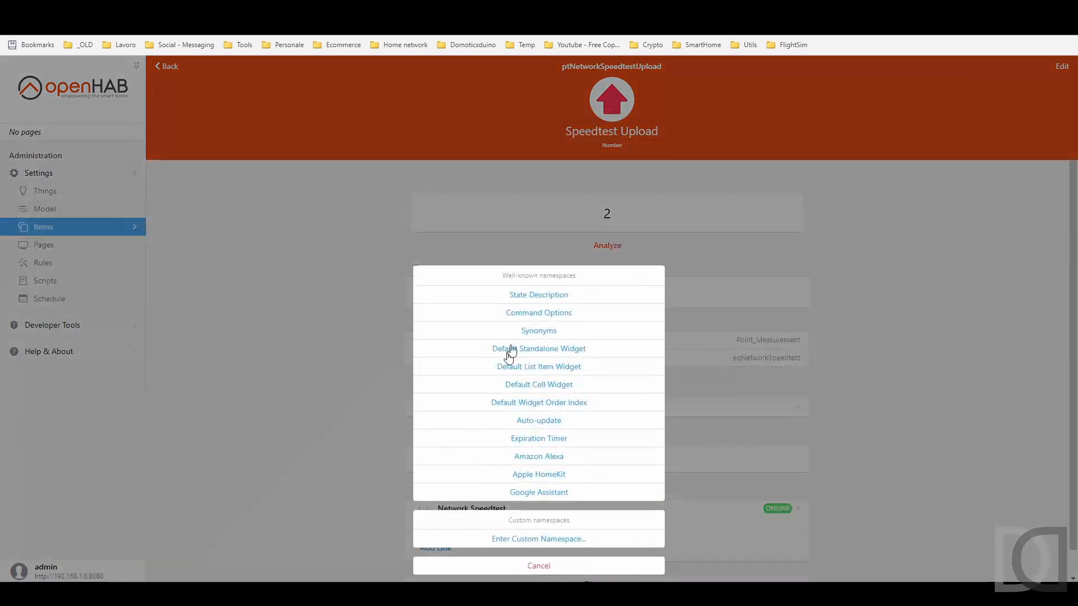
left_click(529, 292)
key("ctrl+v")
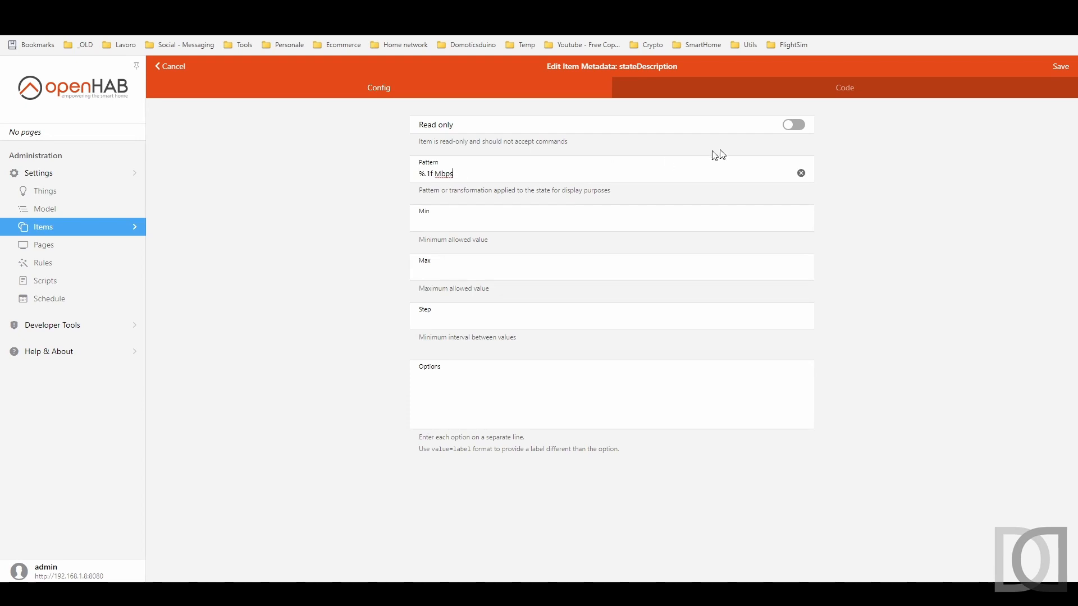
left_click(1060, 66)
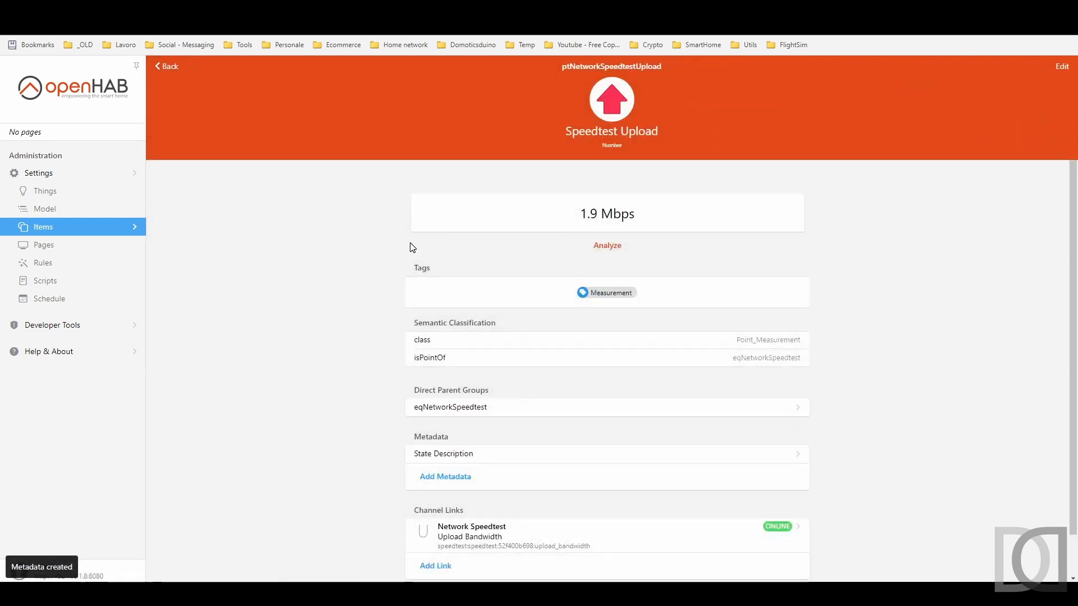
left_click(190, 77)
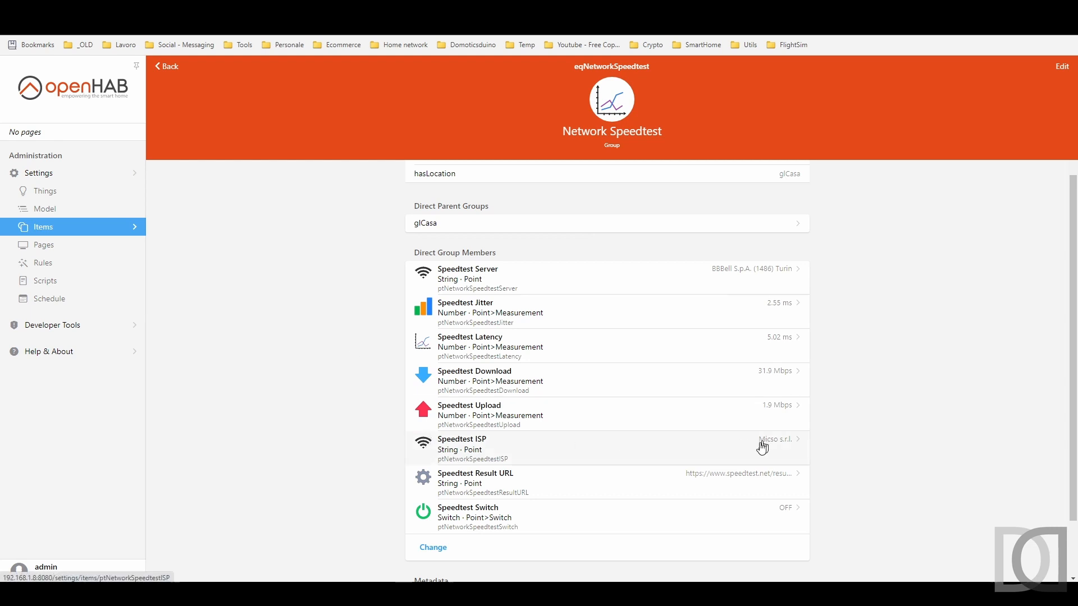
scroll(331, 416, "down", 3)
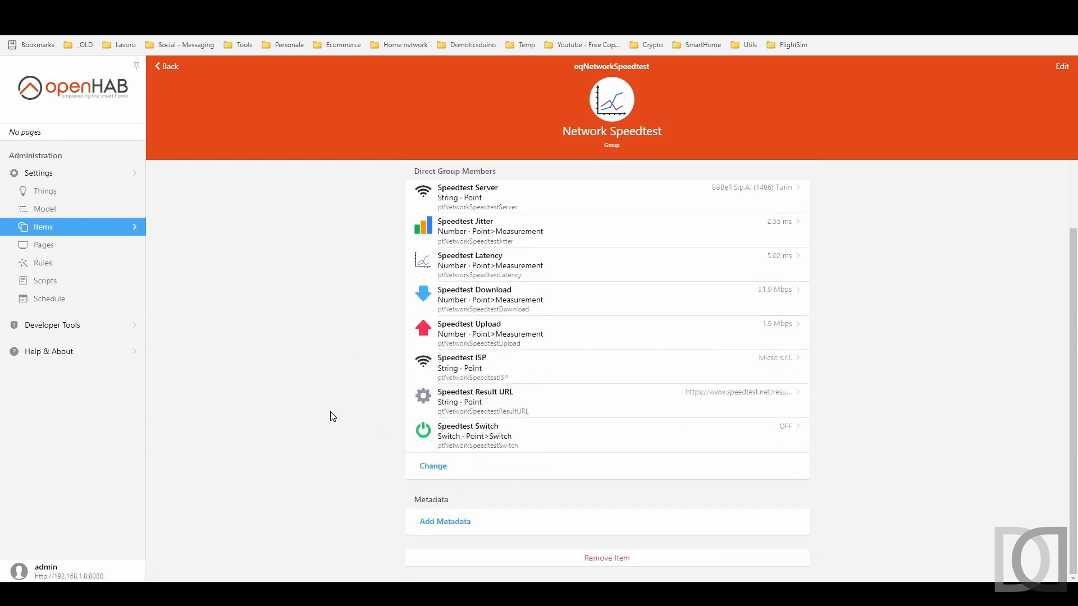
scroll(331, 416, "up", 2)
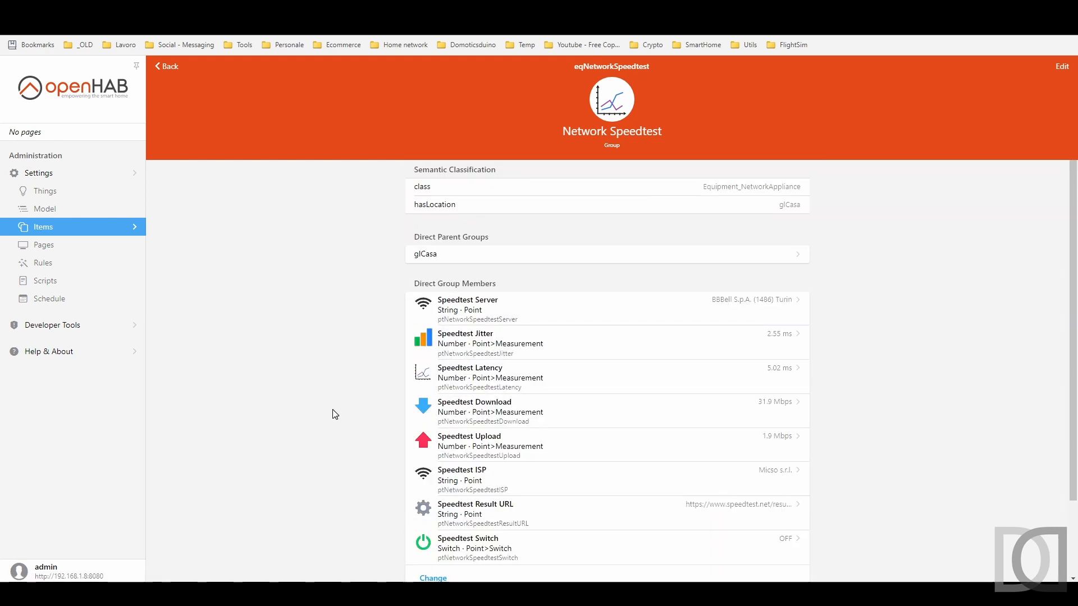
scroll(334, 417, "down", 1)
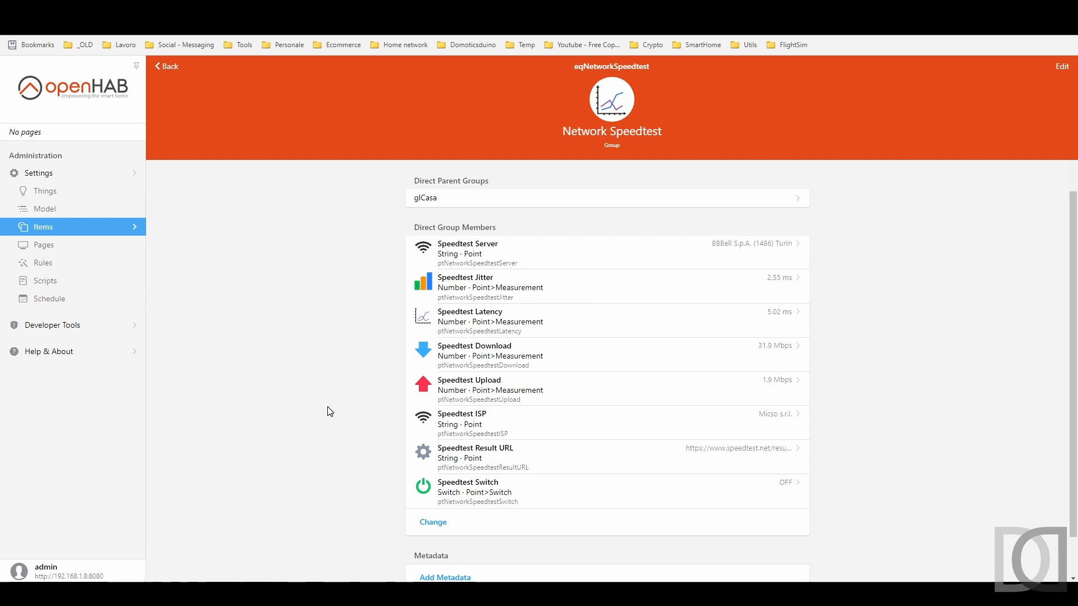
Start linking a newly created item to the Result URL channel of the Network Speedtest thing.
left_click(72, 195)
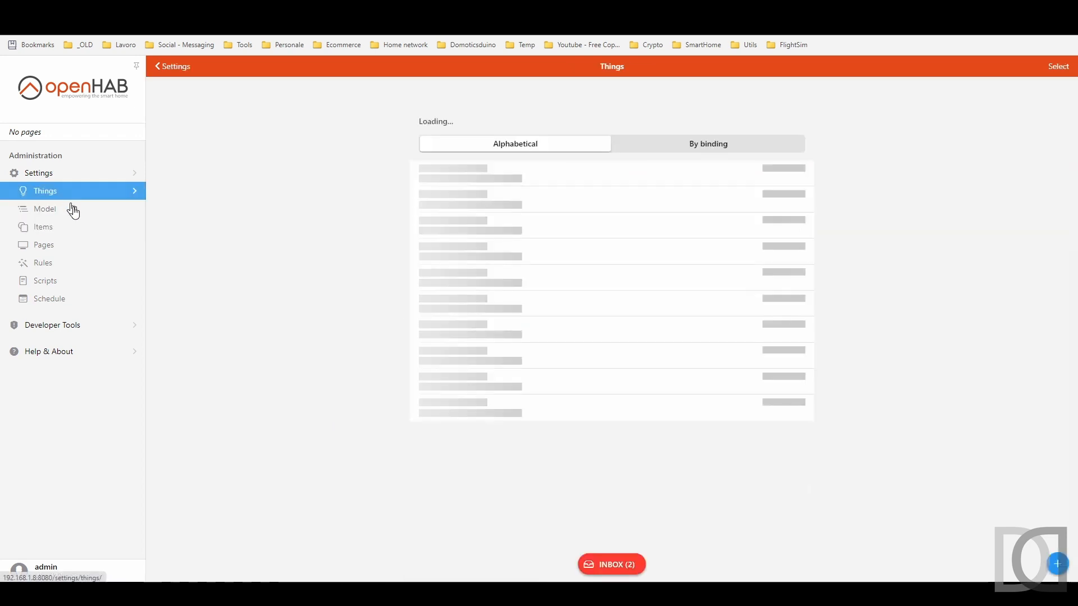
scroll(370, 308, "down", 4)
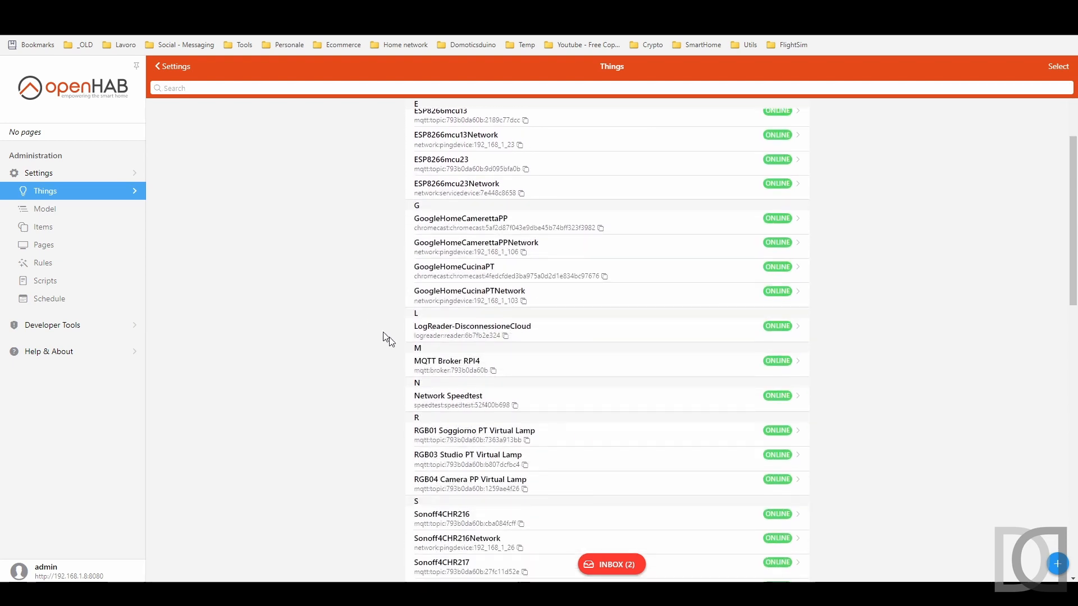
left_click(443, 404)
left_click(611, 90)
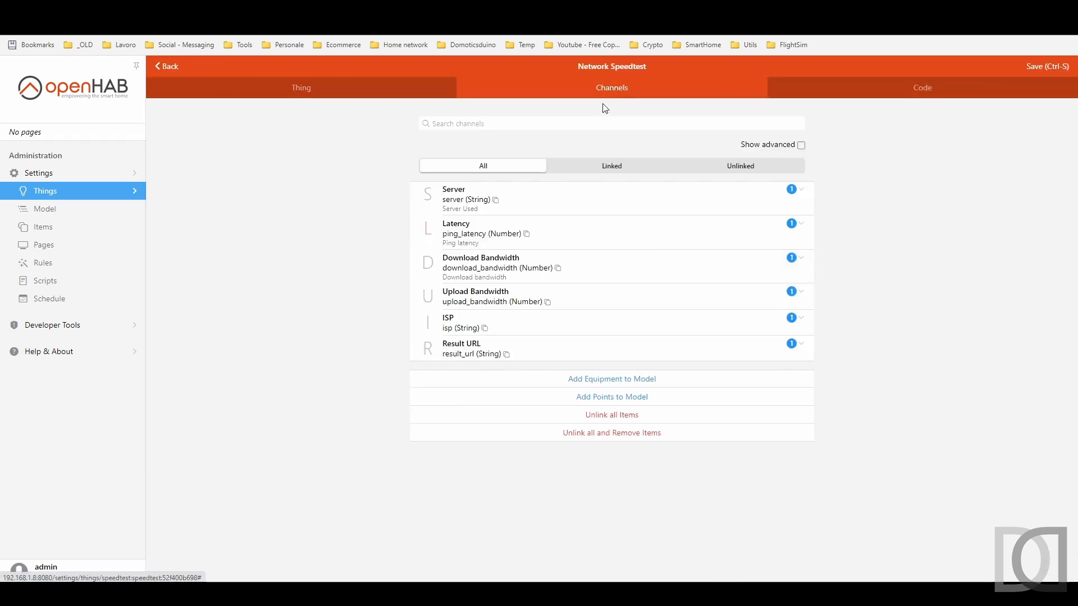
left_click(471, 356)
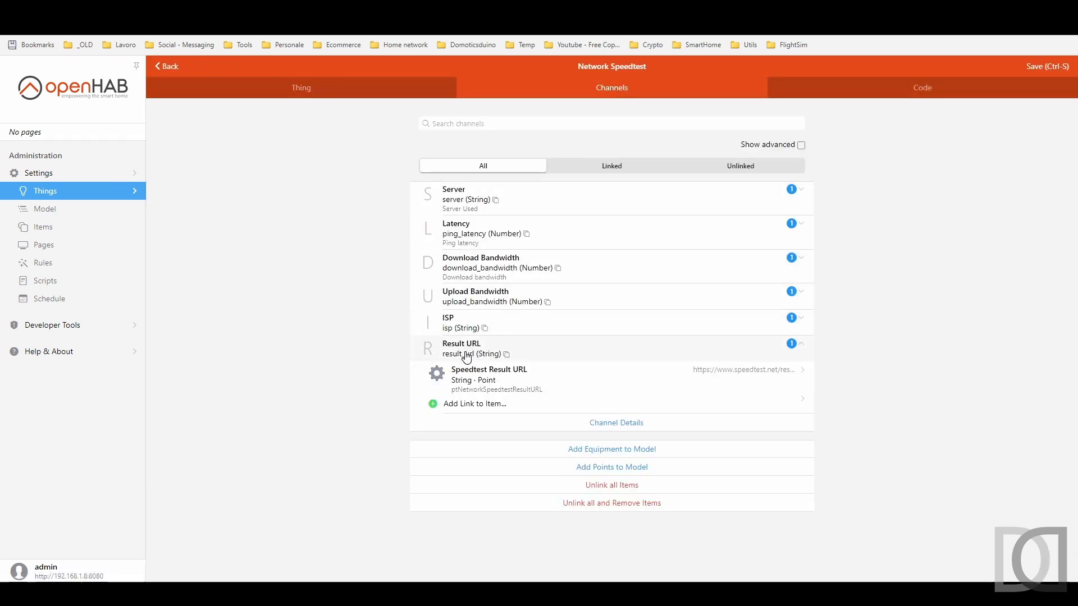
left_click(487, 405)
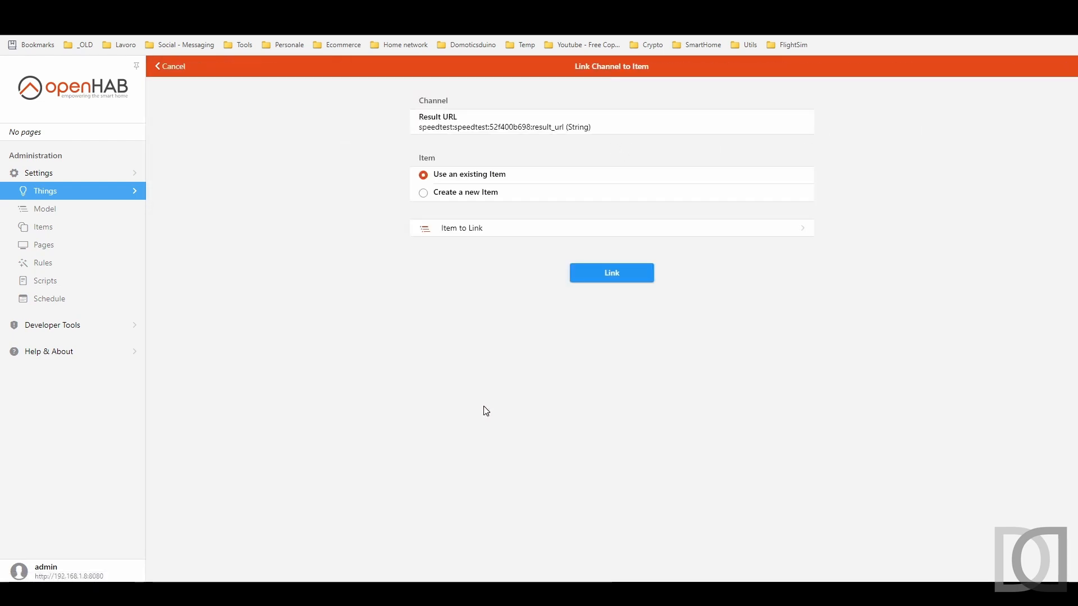
left_click(458, 192)
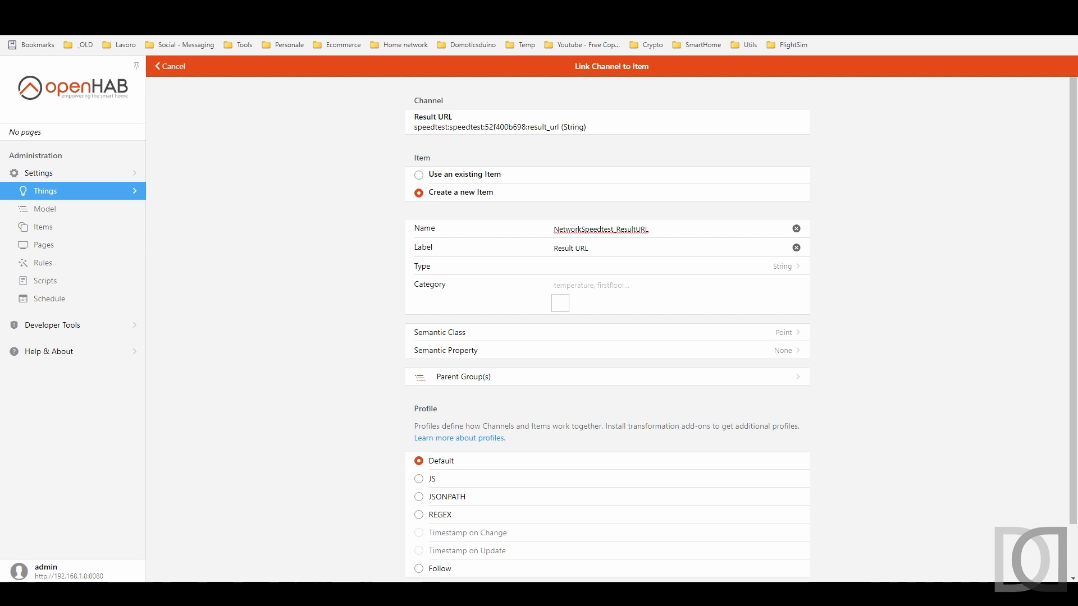
Name the new Result URL channel item ptNetworkSpeedtestTS.
type("pt")
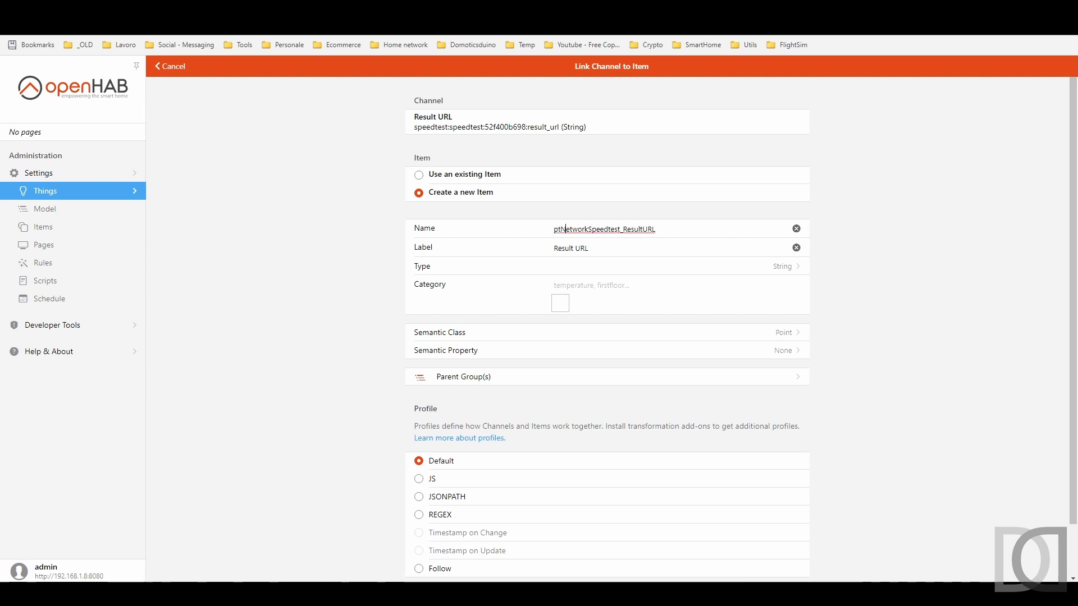
left_click(618, 229)
key("Delete")
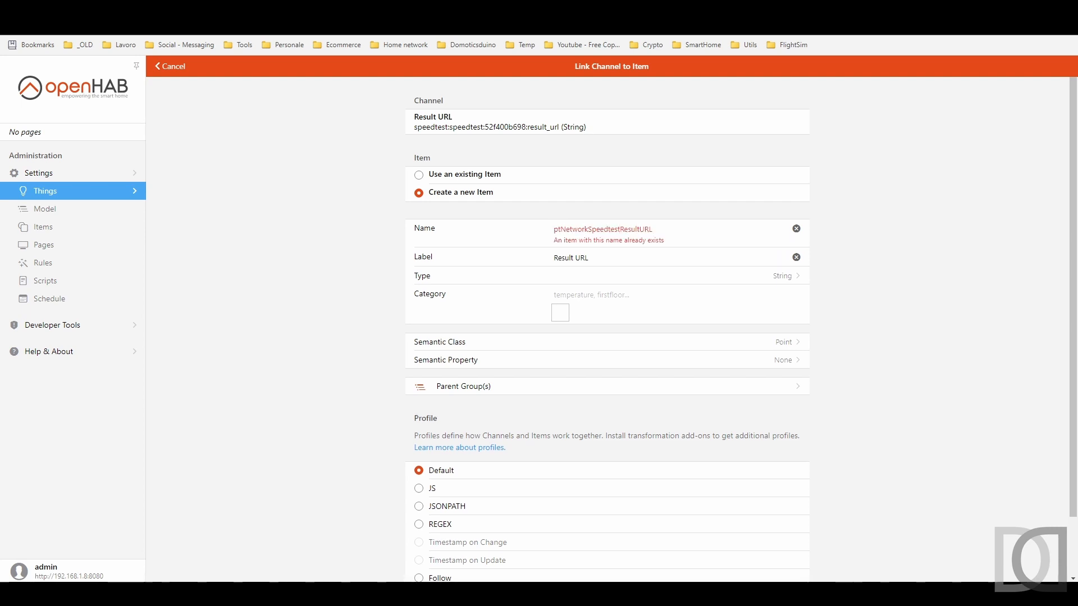
key("shift+End")
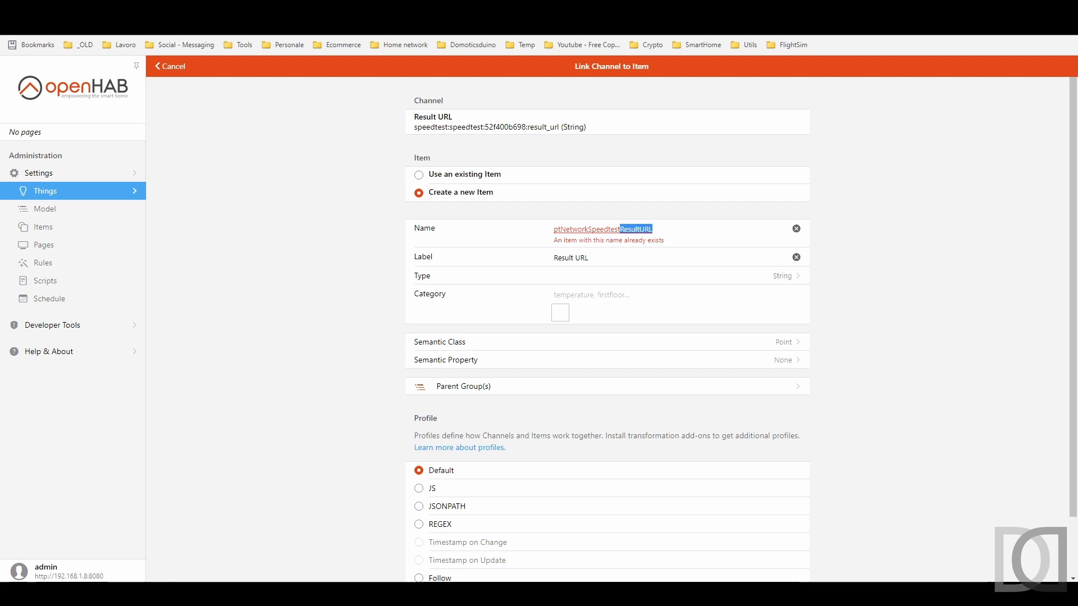
type("TS")
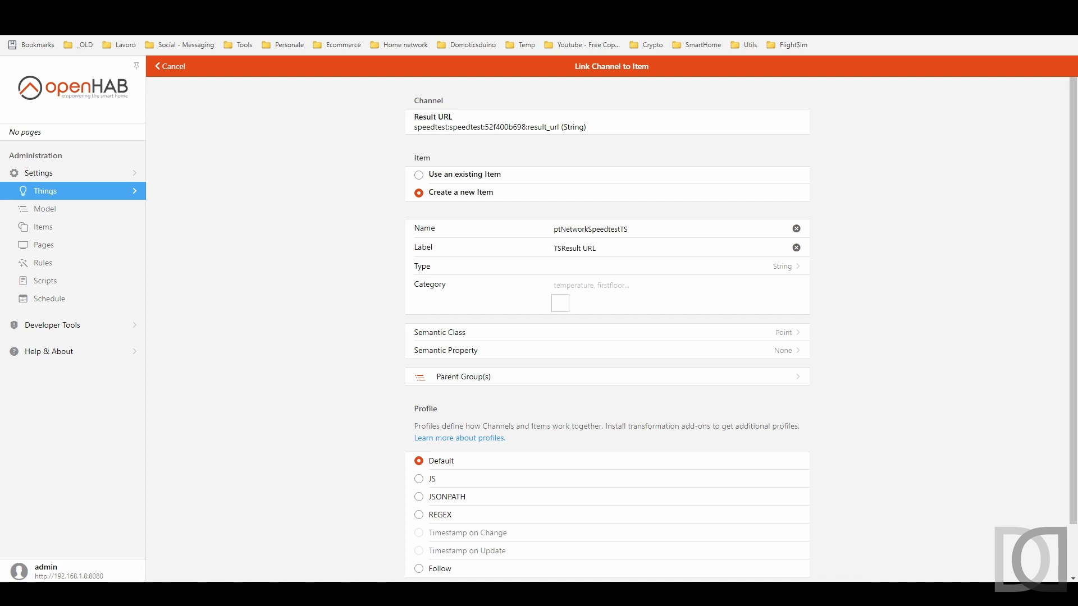
Label the new item "TS Ultima esecuzione speedtest" and set its type to DateTime.
type("Ultima ese")
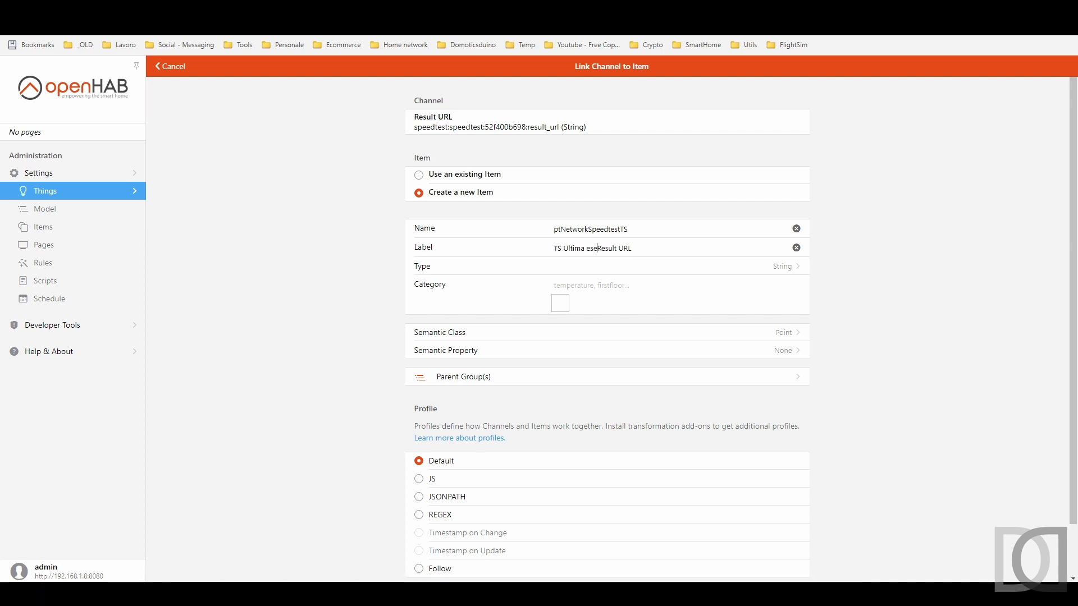
type("cuzione speedtest")
key("shift+End")
key("Delete")
left_click(781, 273)
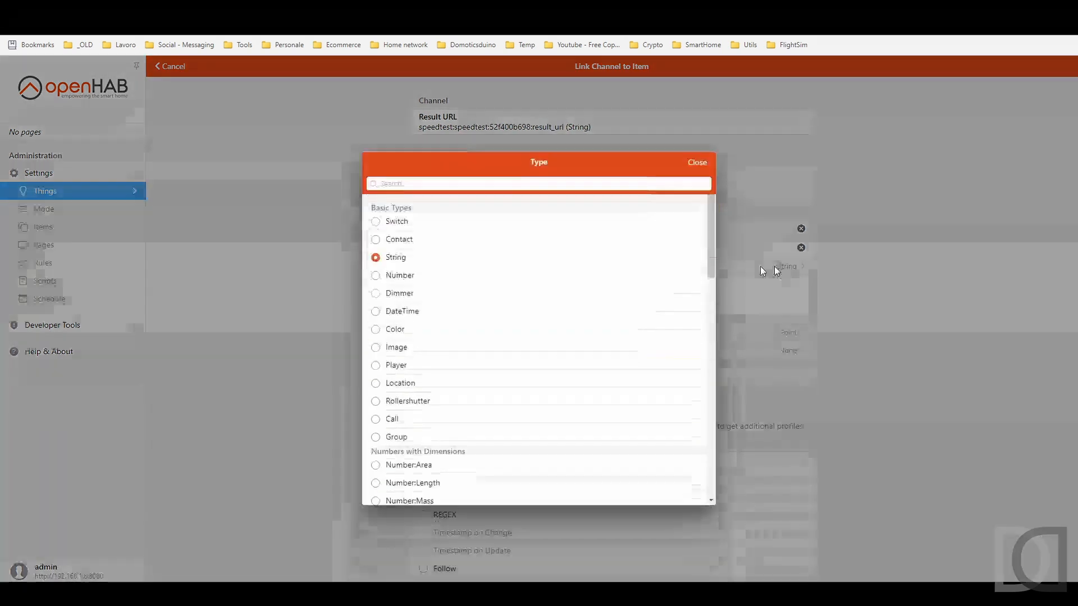
left_click(409, 301)
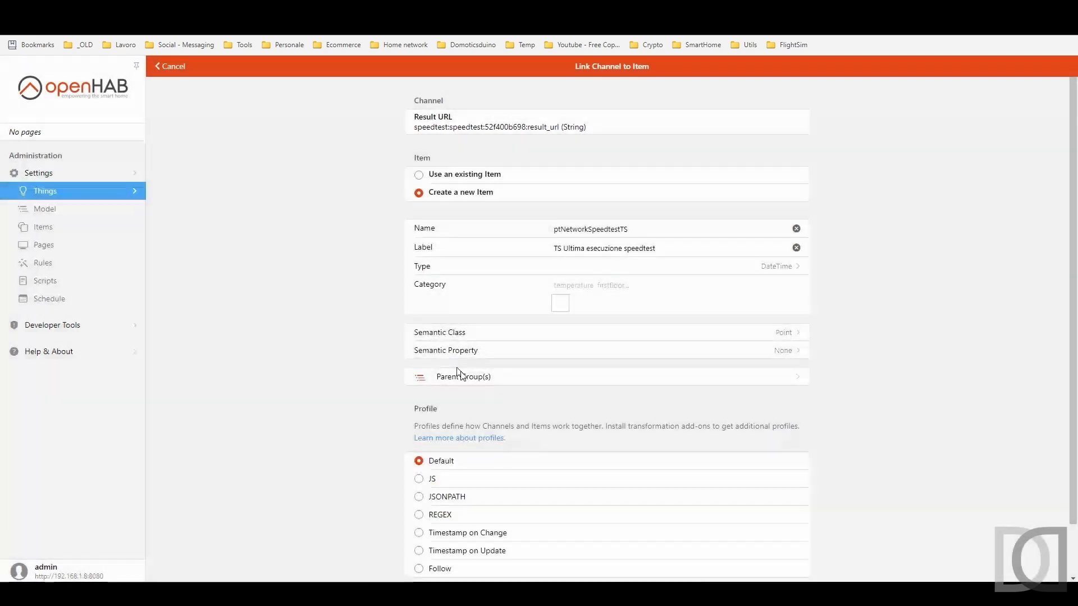
Set the category of the new ptNetworkSpeedtestTS item to calendar.
left_click(596, 289)
type("cale")
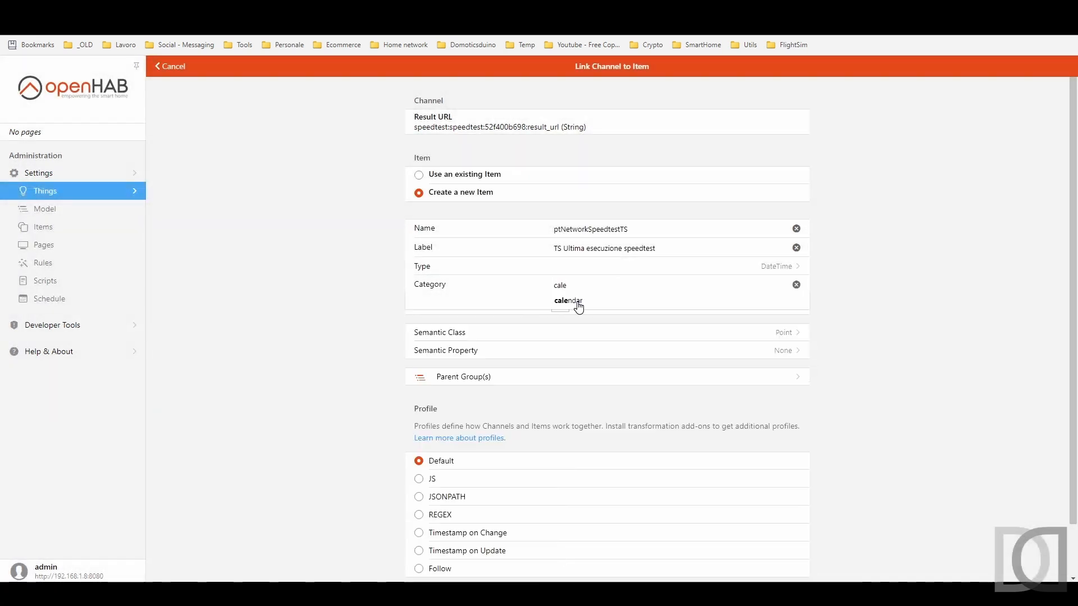
left_click(578, 304)
Set the new item's semantic class to Measurement and its semantic property to Timestamp.
left_click(785, 338)
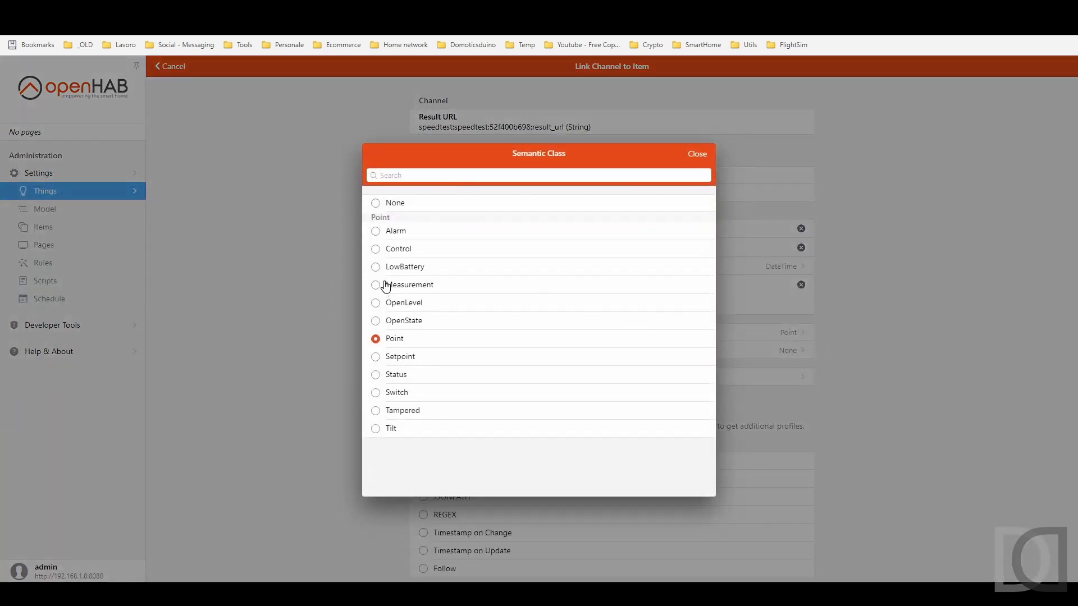
left_click(380, 284)
left_click(785, 350)
scroll(464, 384, "down", 4)
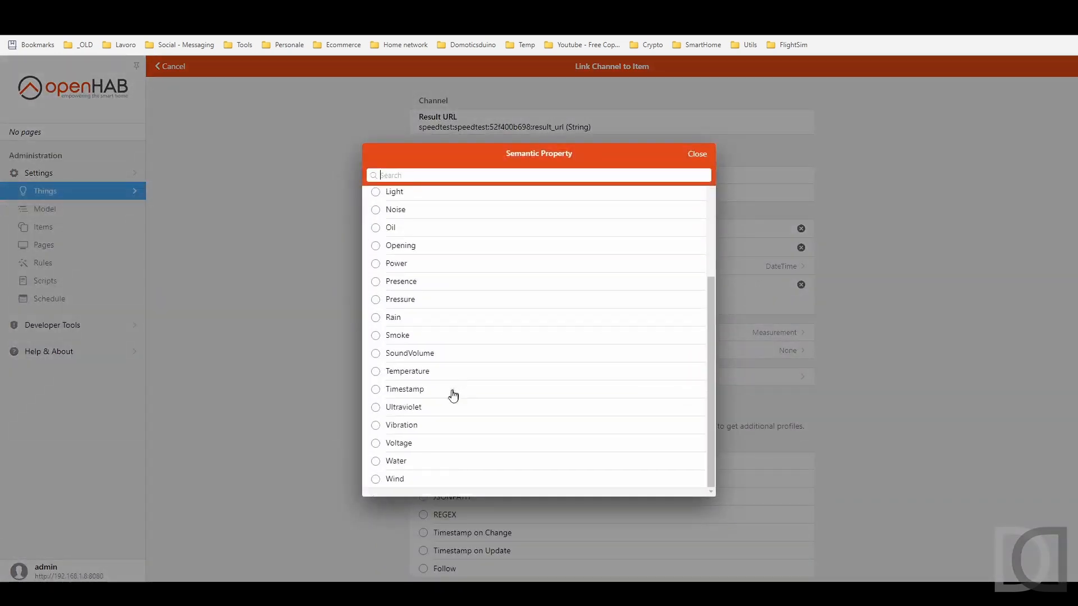
left_click(414, 387)
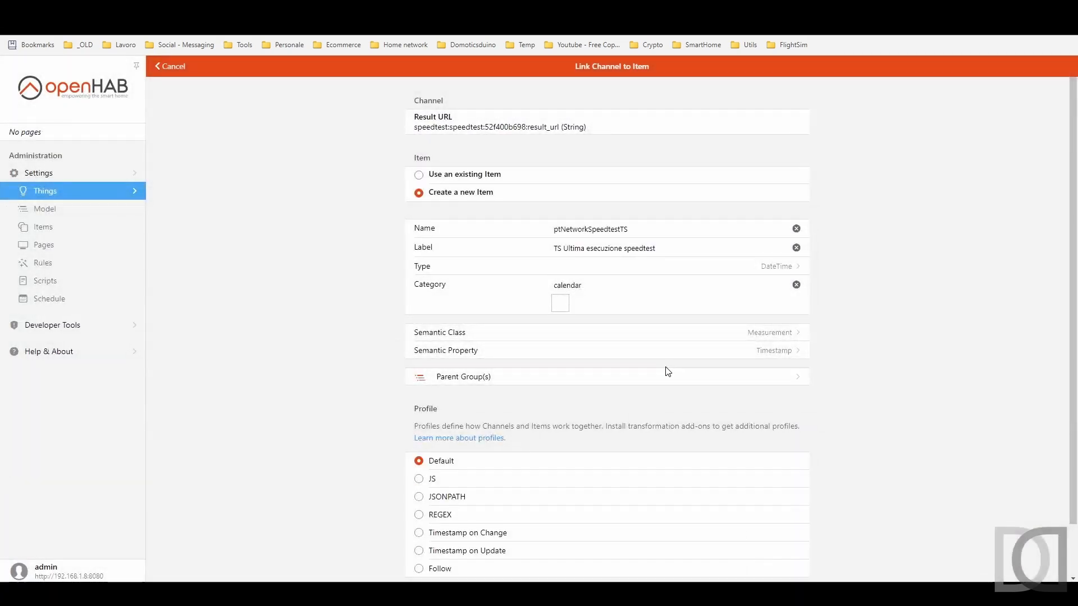
Assign the new item to the parent groups Network Speedtest (eqNetworkSpeedtest) and Aggiornamento items (grTS).
left_click(534, 383)
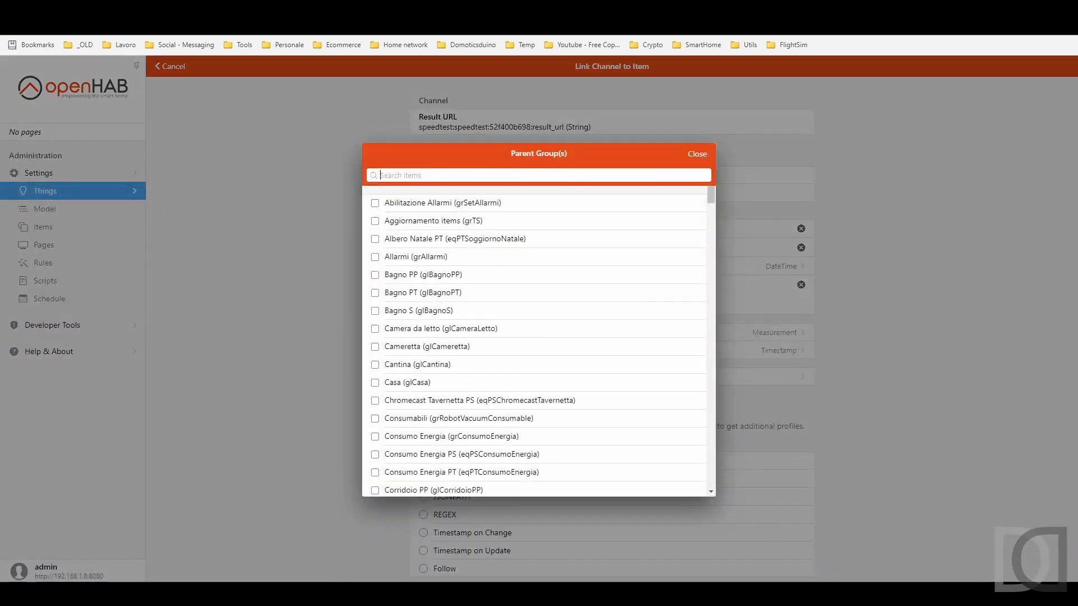
type("eqNe")
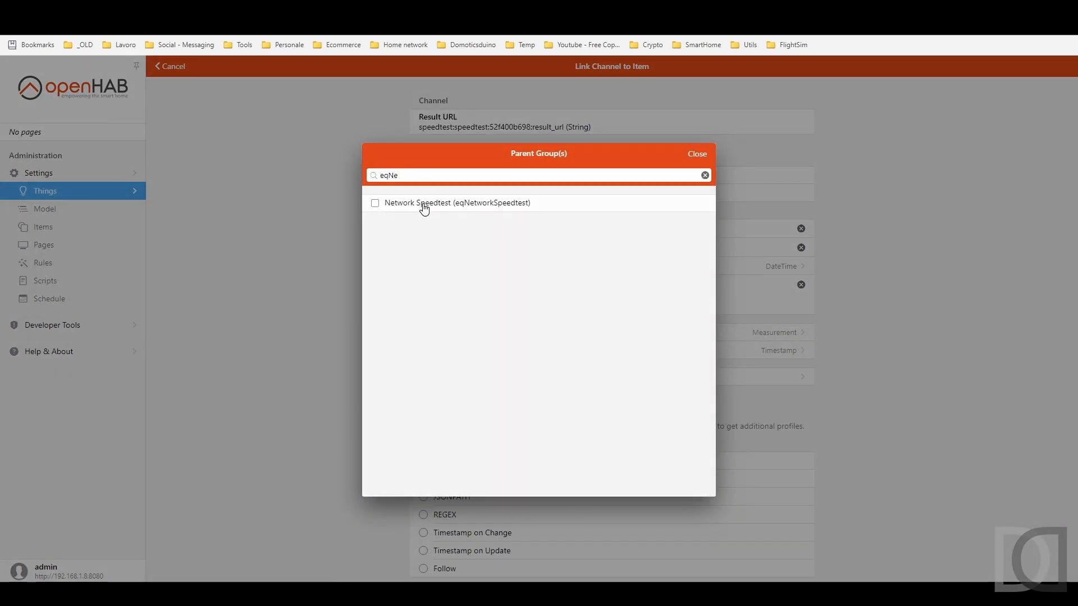
left_click(423, 208)
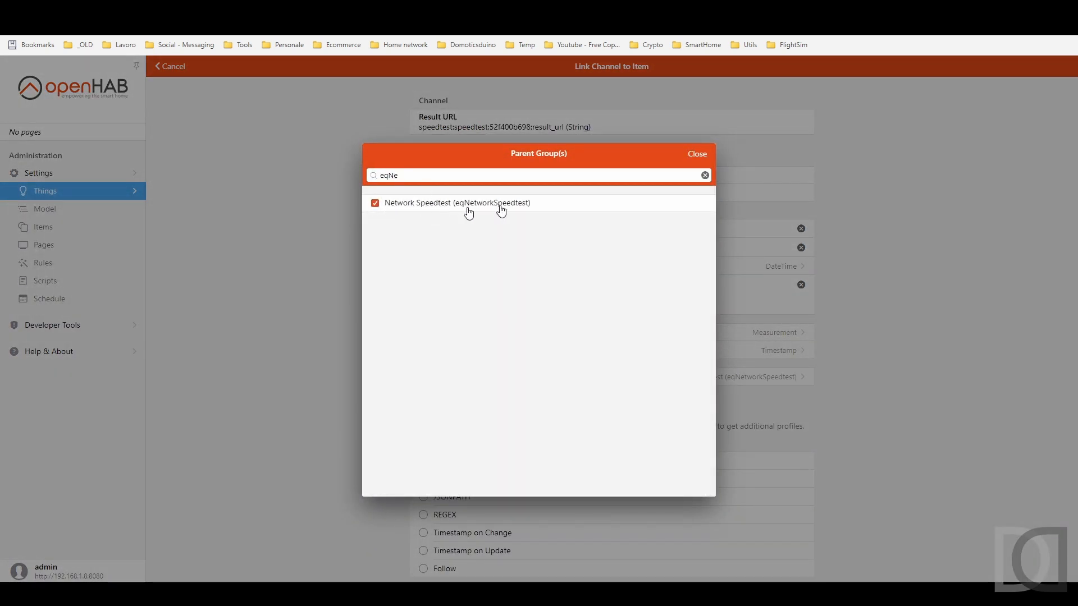
left_click(700, 163)
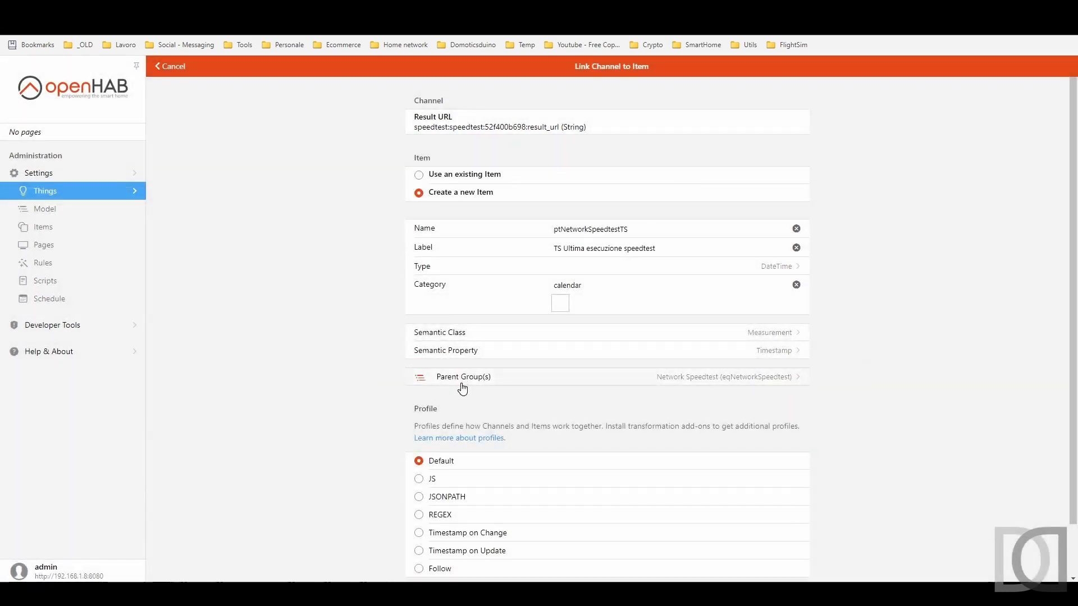
left_click(463, 386)
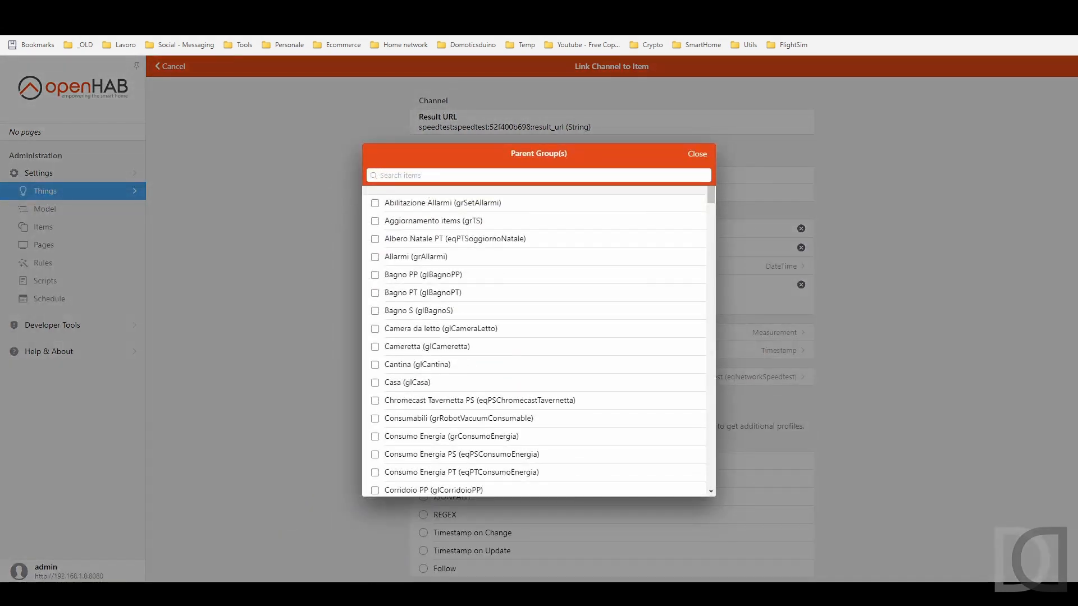
type("grt")
left_click(422, 210)
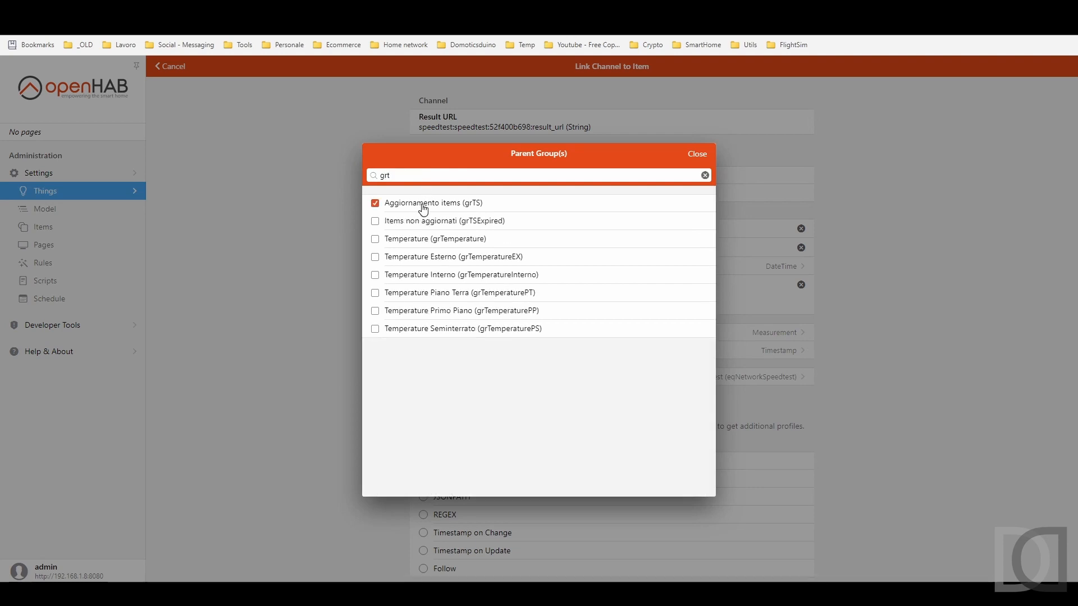
left_click(693, 163)
Choose the Timestamp on Update profile and link the new item to the Result URL channel.
scroll(599, 337, "down", 1)
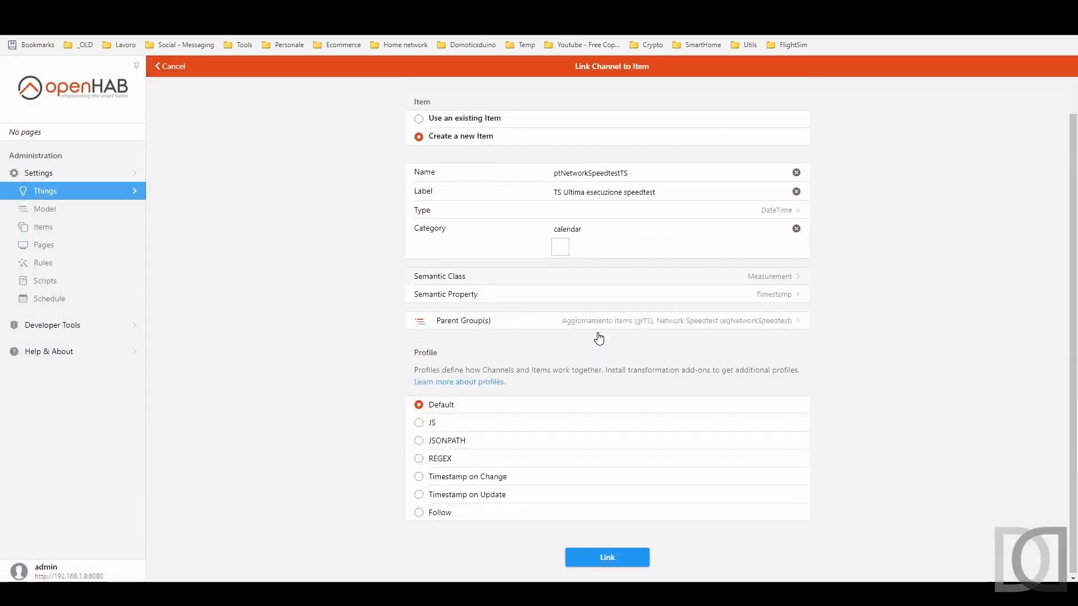
left_click(454, 498)
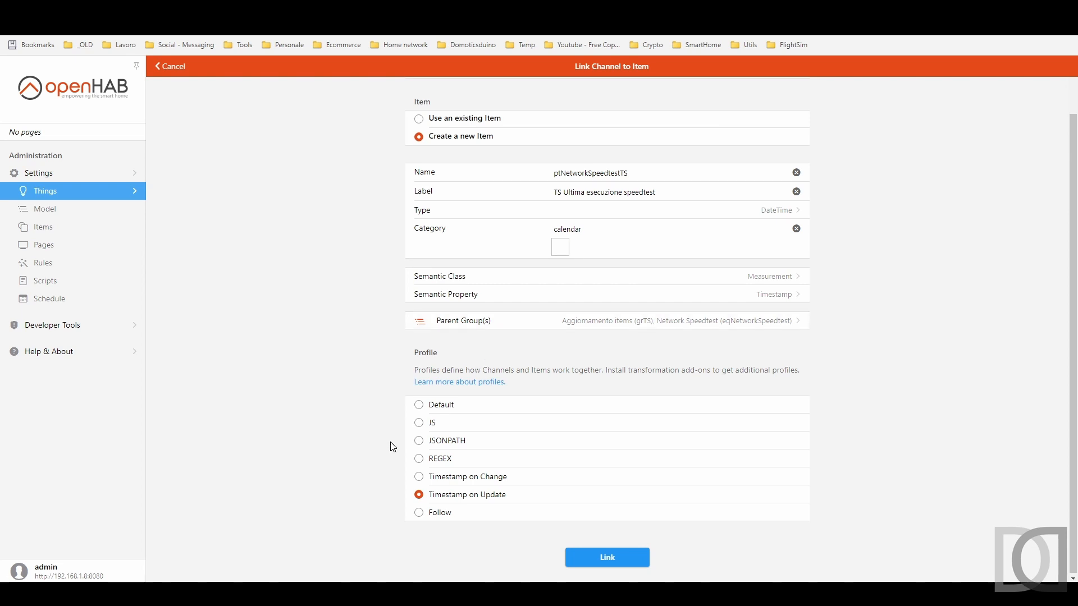
left_click(602, 558)
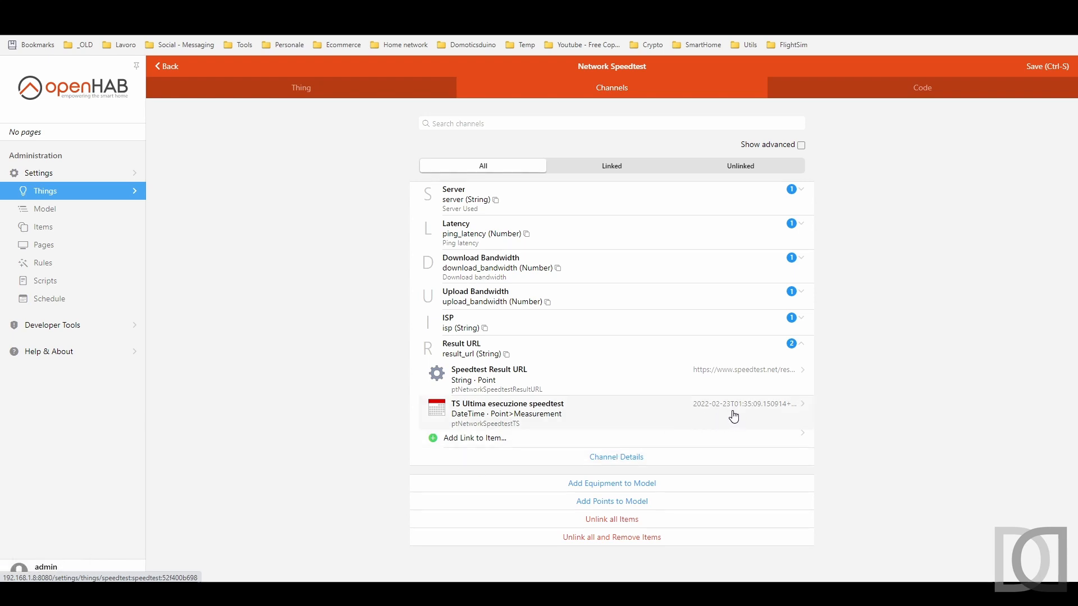
Add State Description metadata with the pattern %1$td/%1$tm/%1$ty %1$tH:%1$tM to the TS Ultima esecuzione speedtest item and save it.
left_click(513, 419)
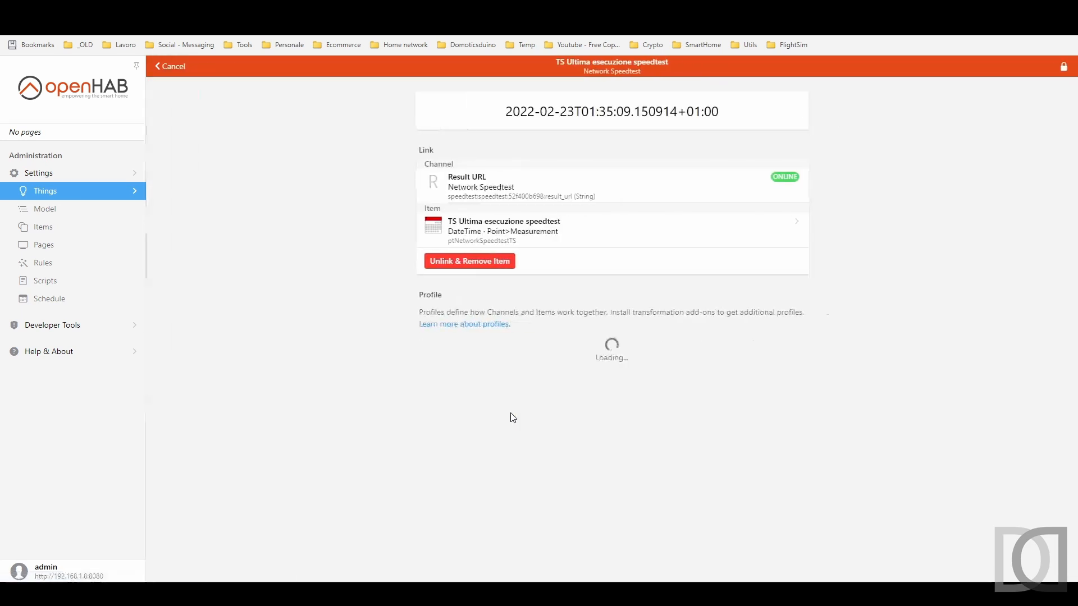
left_click(480, 237)
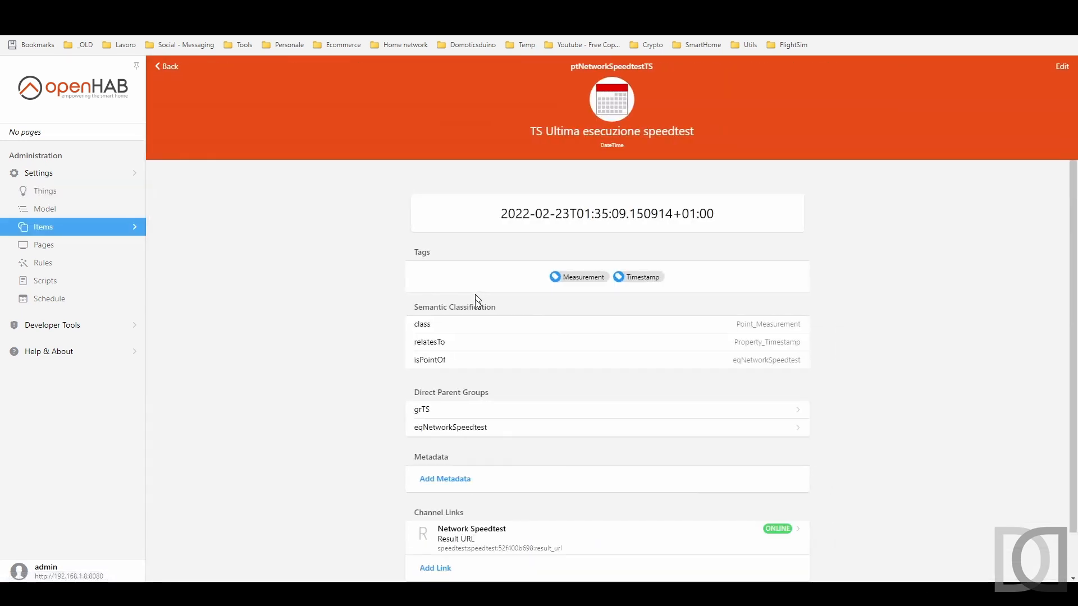
left_click(450, 482)
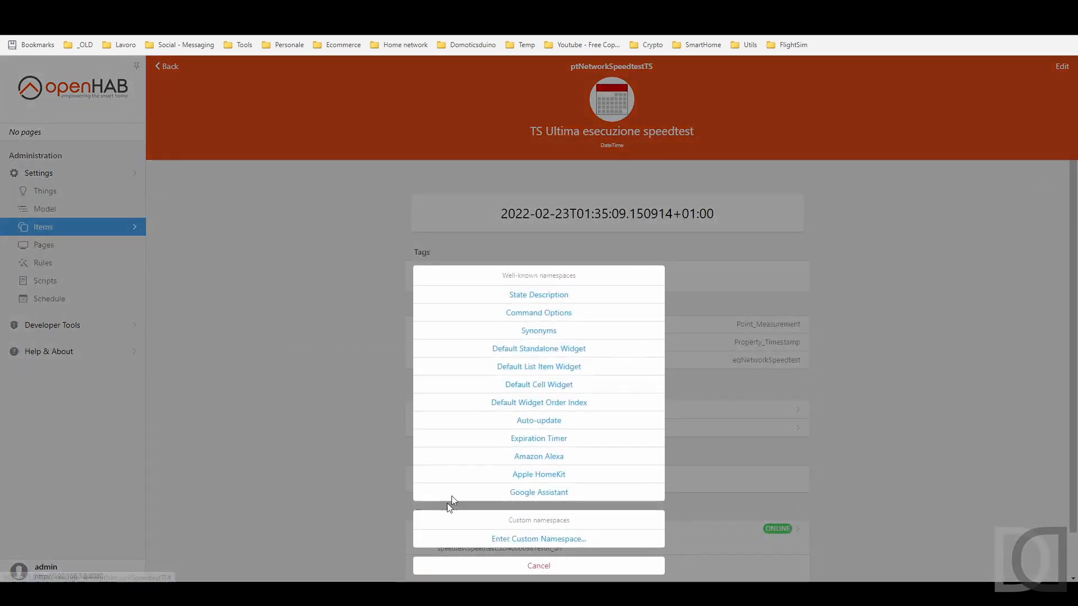
left_click(533, 296)
type("%1$td/%1$tm/%1$ty %1$tH:%1$tM")
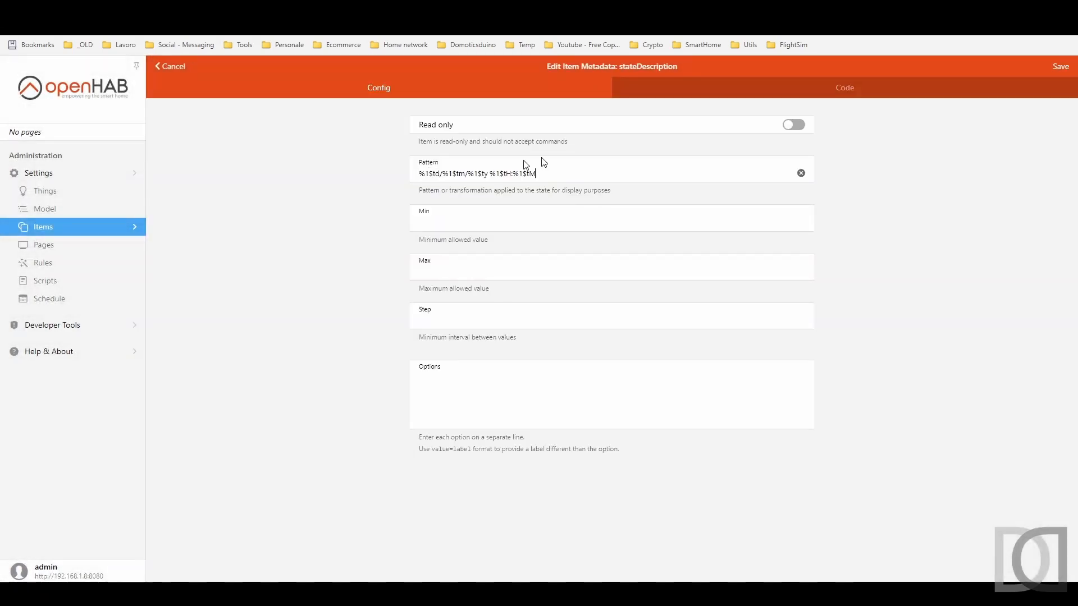
left_click(1063, 70)
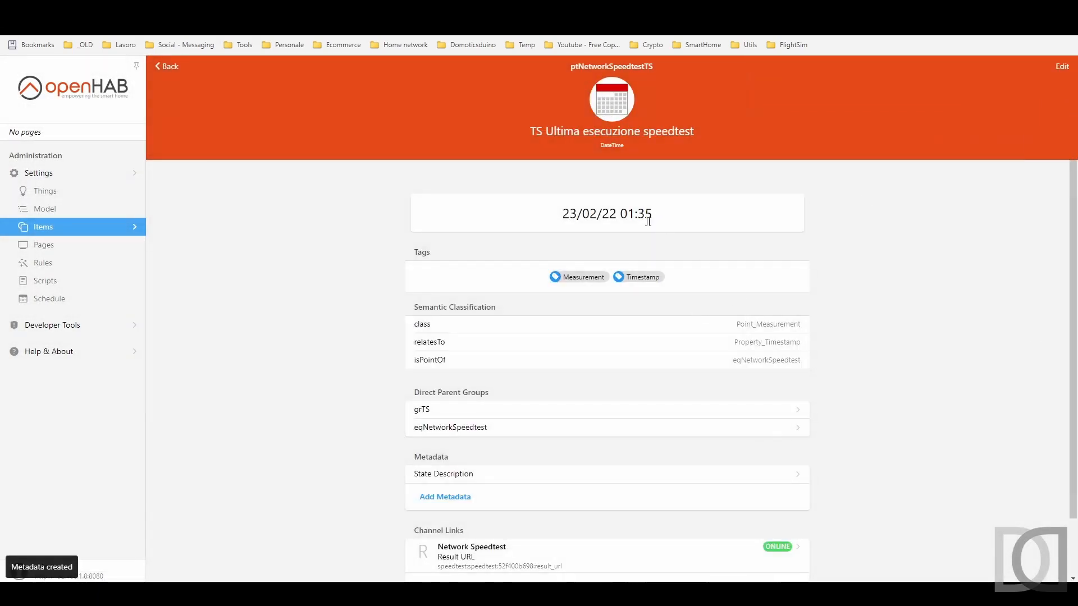
Go to the home page's equipment view and open the Network Appliances card.
scroll(638, 252, "down", 2)
left_click(472, 488)
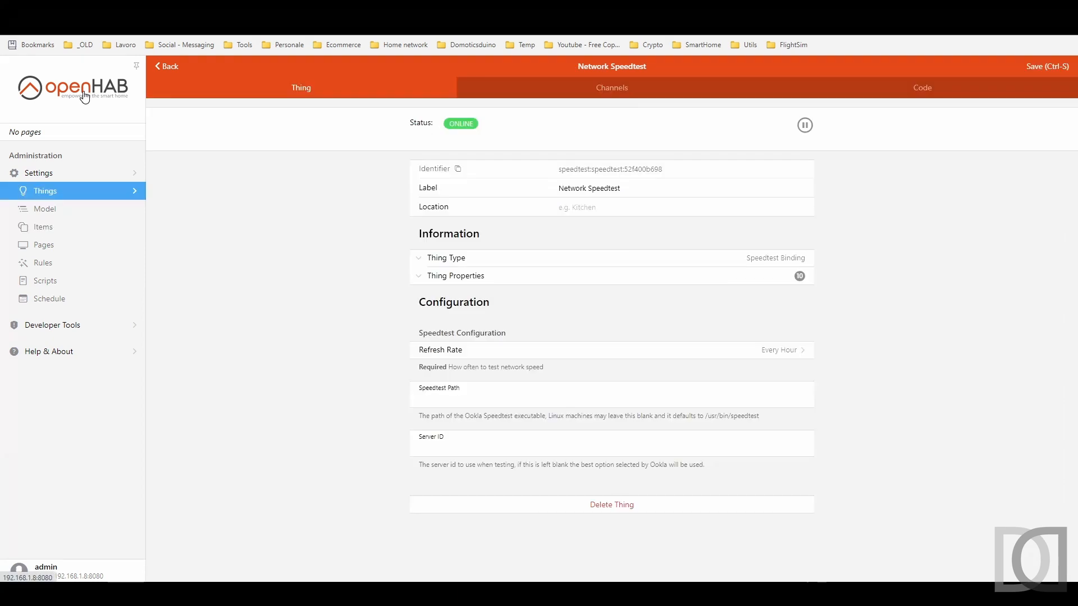
left_click(83, 100)
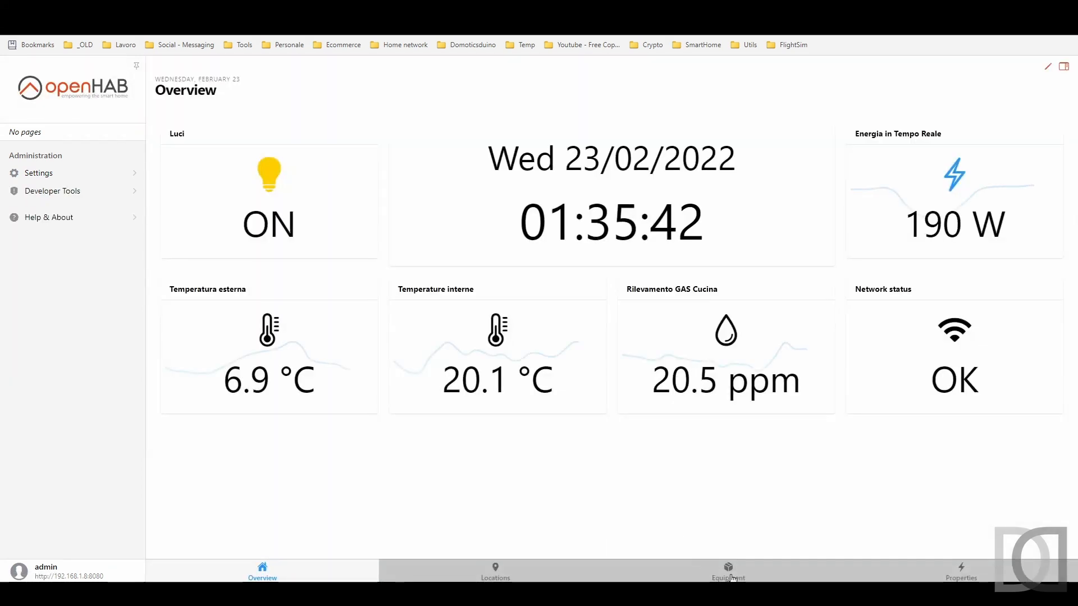
left_click(731, 575)
left_click(894, 149)
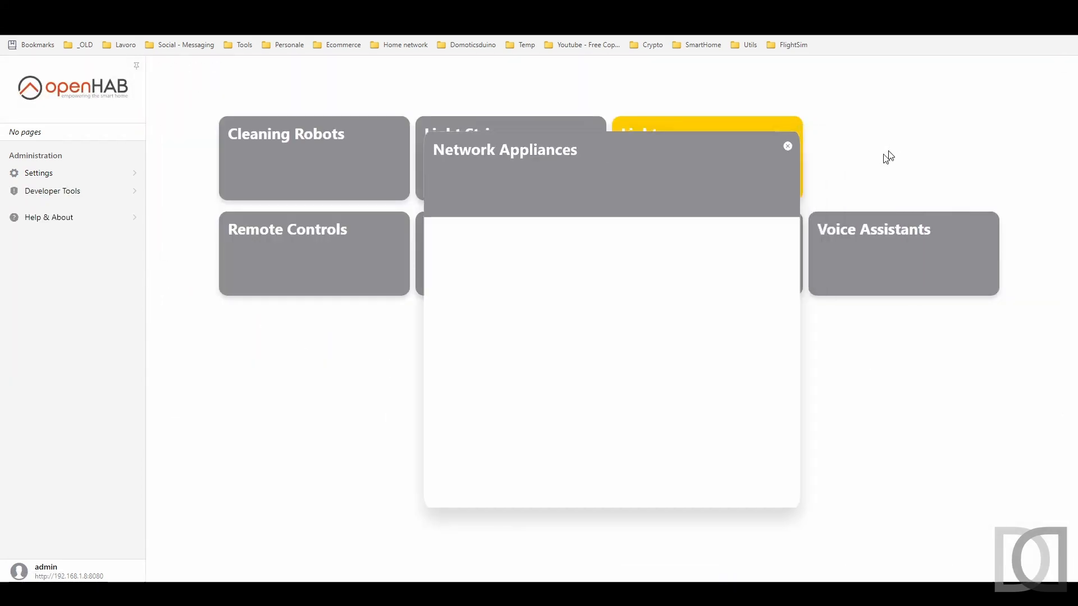